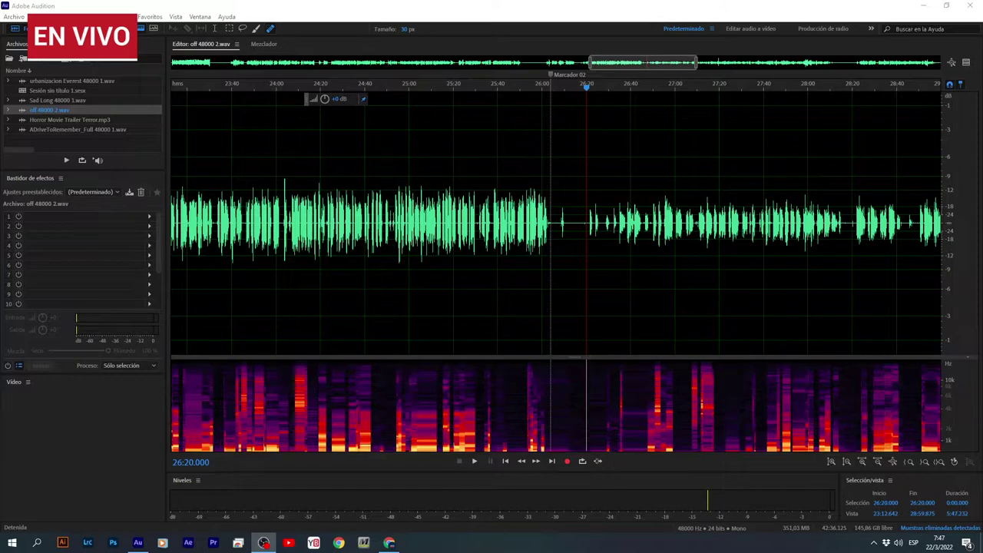
Delete the marker Marcador 03 from the voice recording.
left_click(593, 256)
left_click(588, 247)
scroll(589, 247, "down", 2)
scroll(694, 249, "down", 2)
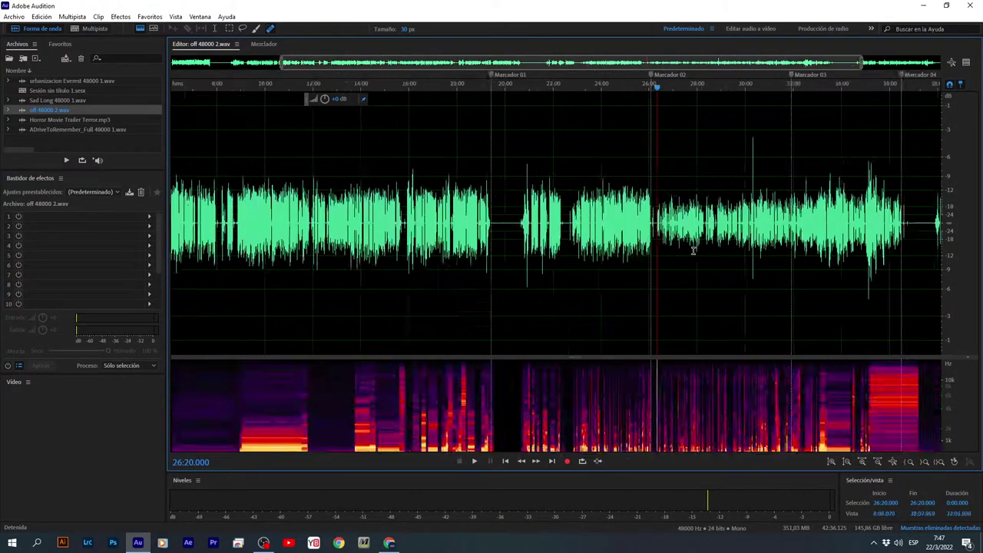
scroll(693, 249, "up", 2)
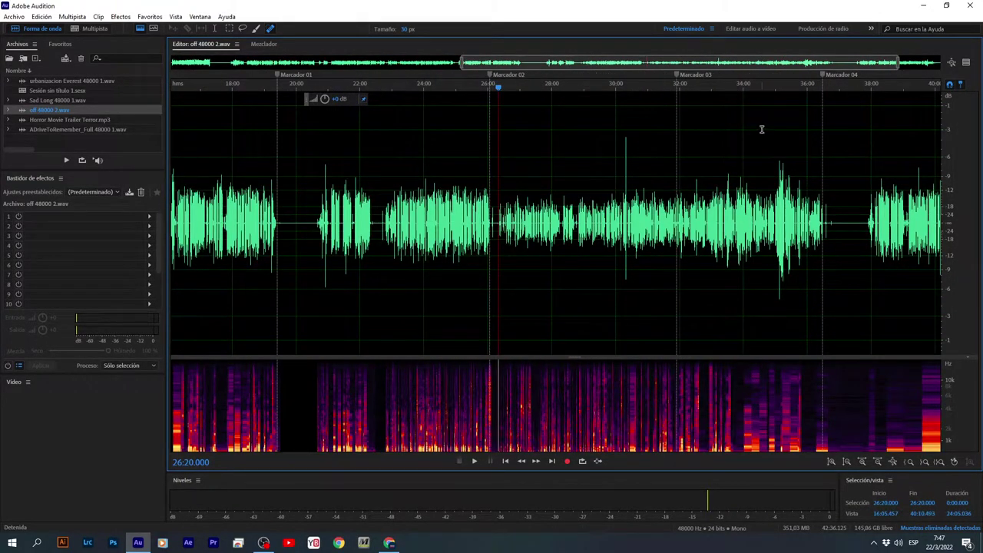
right_click(677, 78)
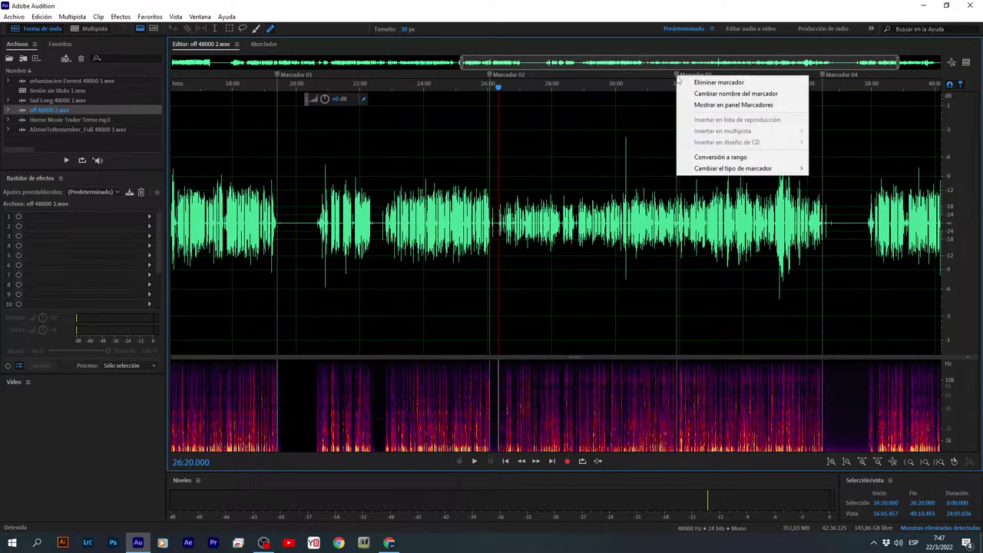
left_click(726, 82)
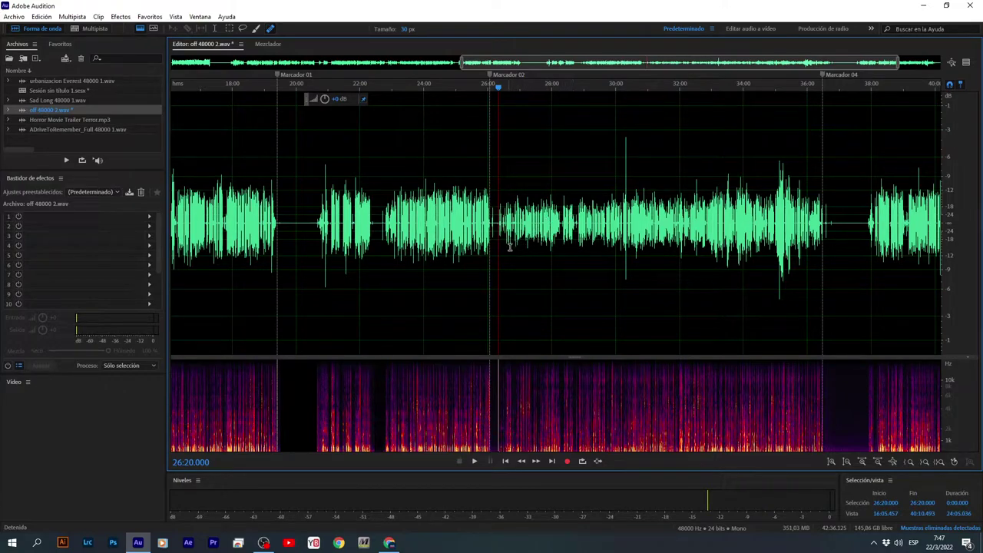
Listen to the narration after Marcador 02, playing from 26:20 and again from about 26:50.
scroll(547, 252, "up", 3)
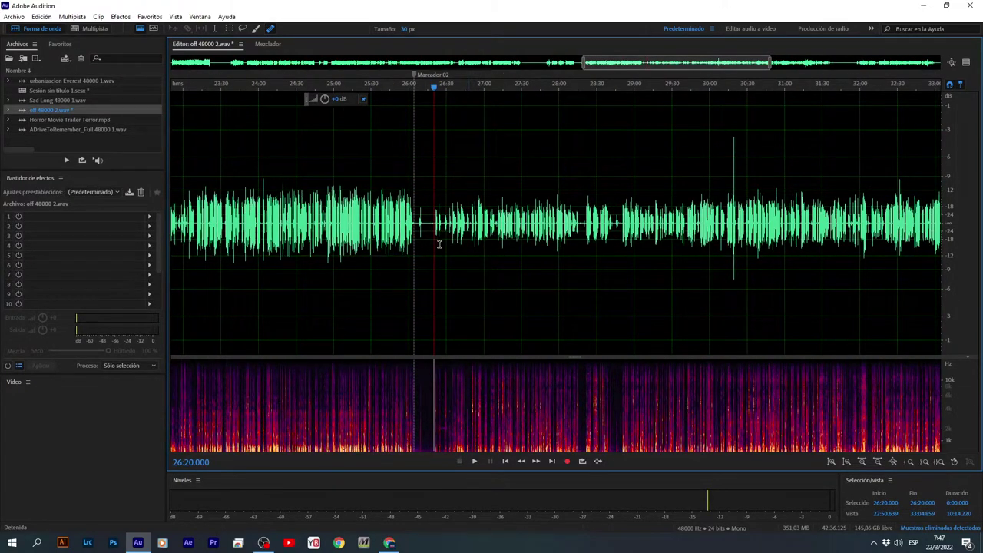
scroll(442, 237, "up", 2)
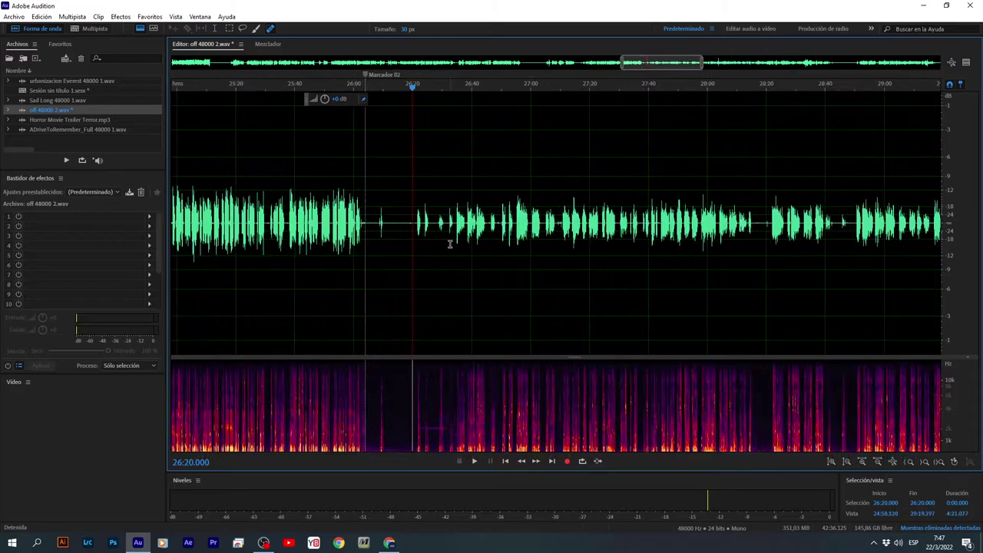
key("space")
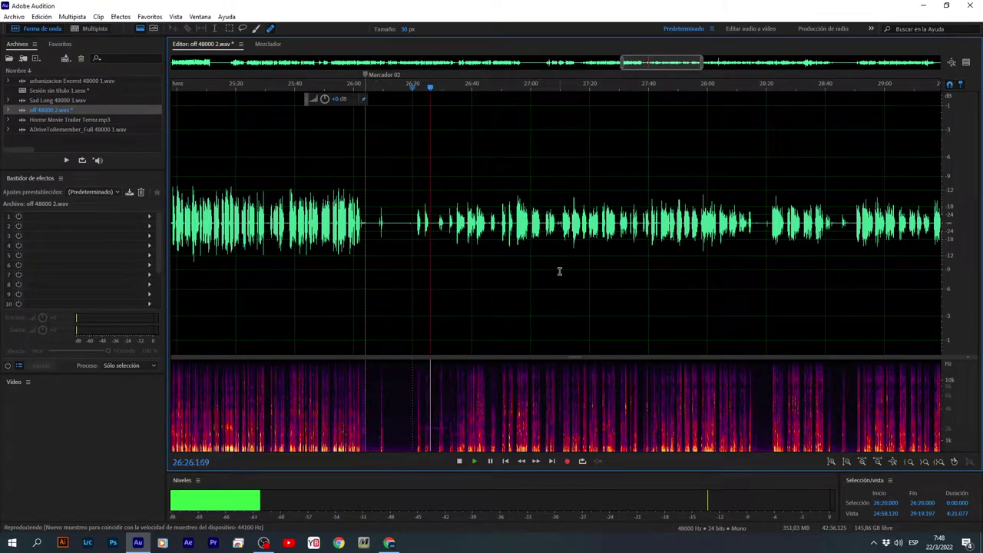
key("space")
left_click(503, 233)
key("space")
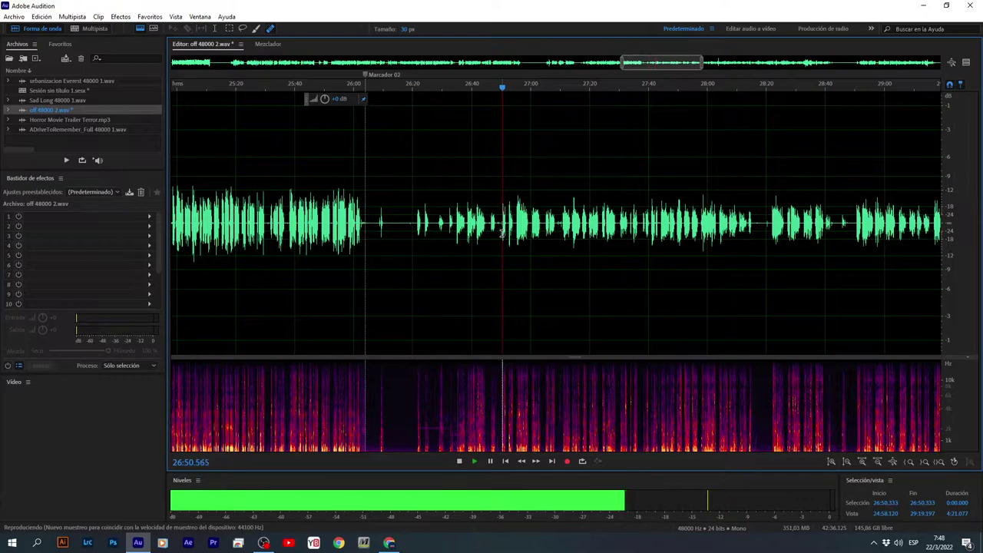
Delete the discarded take ending at about 26:52, and silence the stretch from 26:04.888 to 26:14.707 after Marcador 02.
scroll(514, 244, "up", 3)
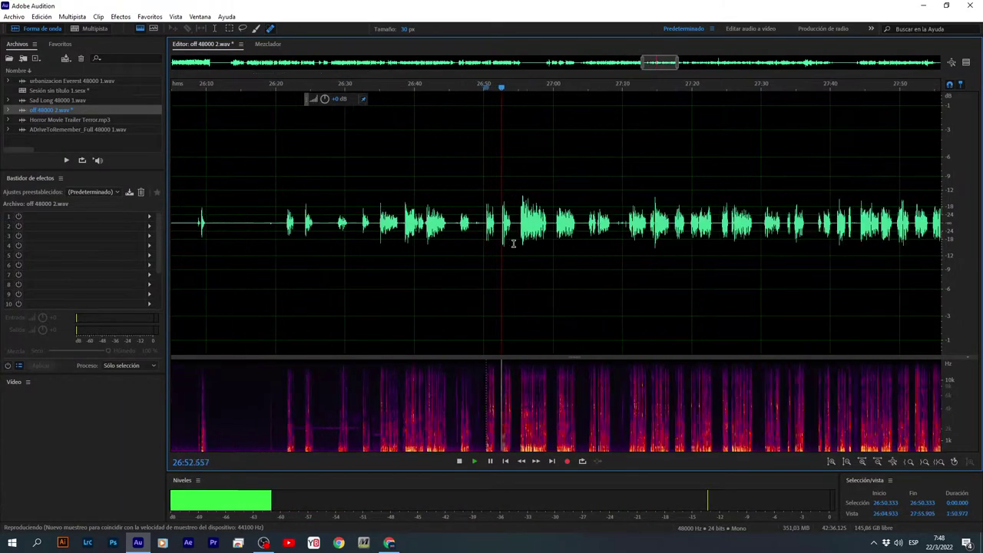
left_click_drag(497, 228, 305, 263)
key("Delete")
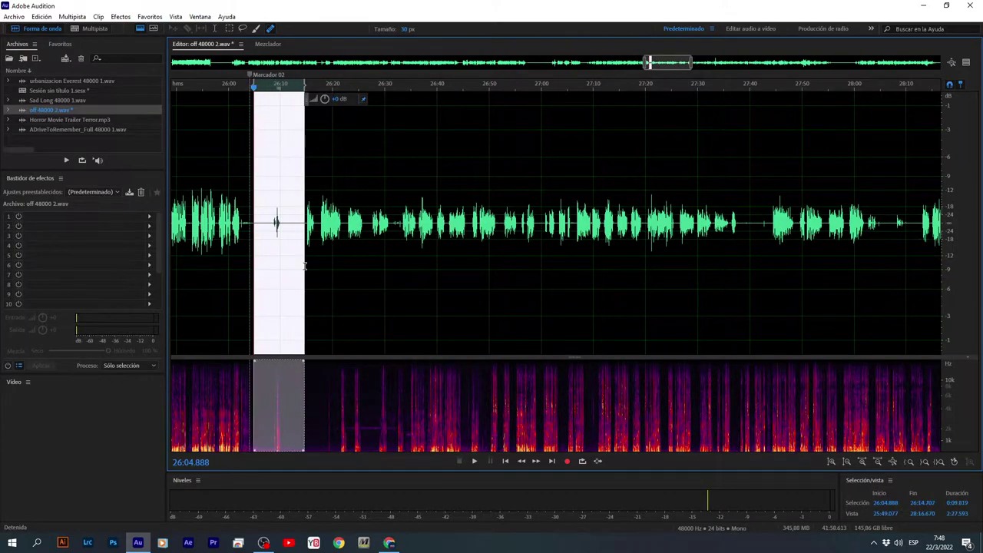
right_click(285, 251)
left_click(308, 466)
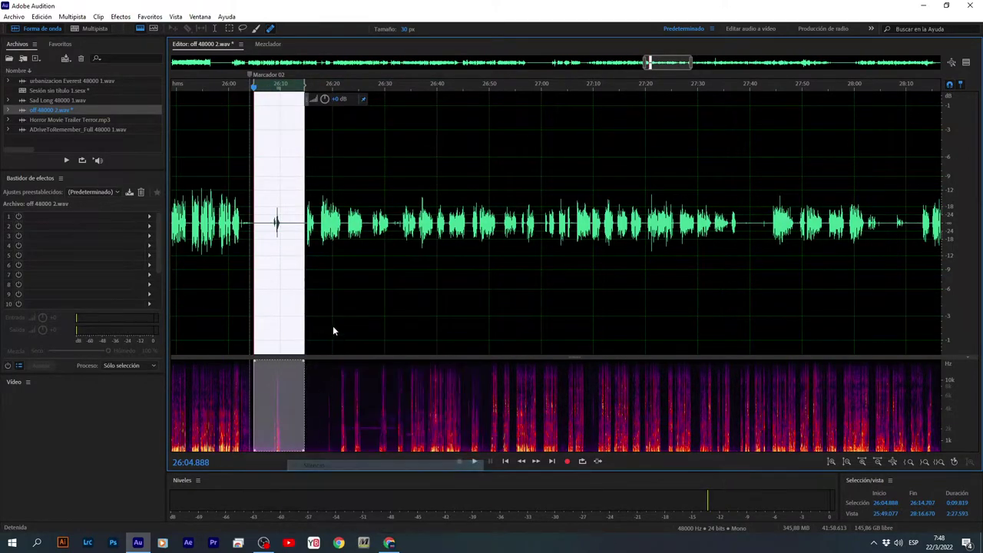
Play the edited narration from 26:20 and from about 26:16 to check the cut.
left_click(333, 328)
key("space")
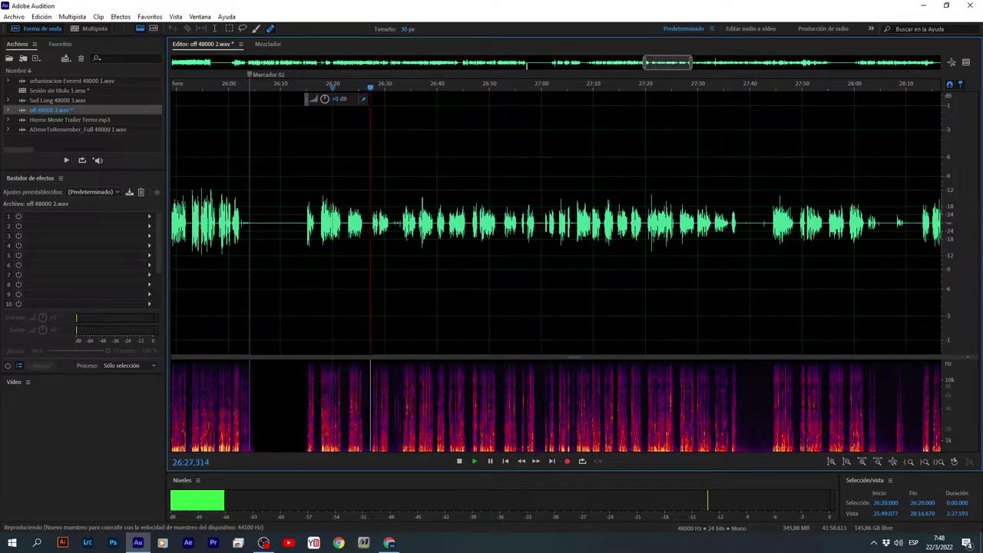
left_click(309, 238)
key("space")
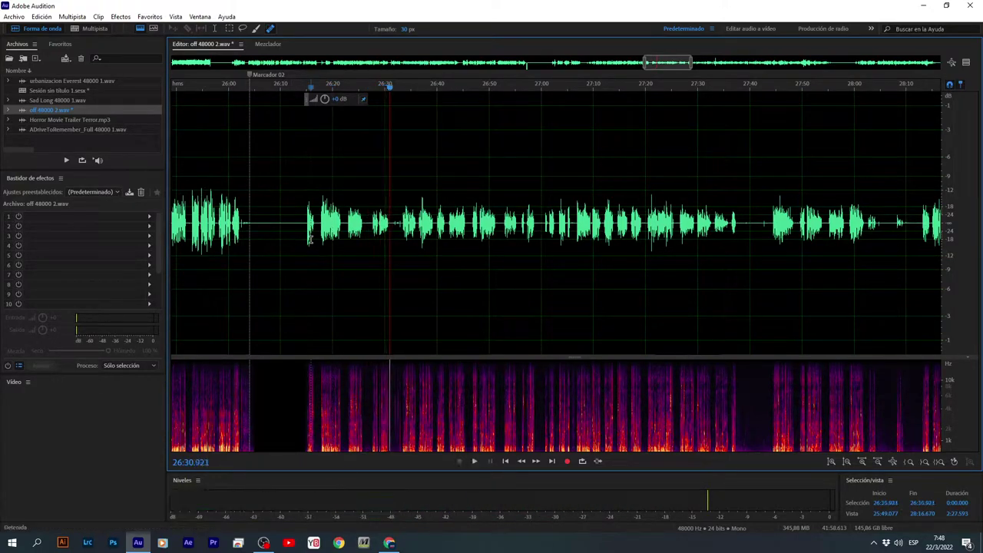
left_click(291, 240)
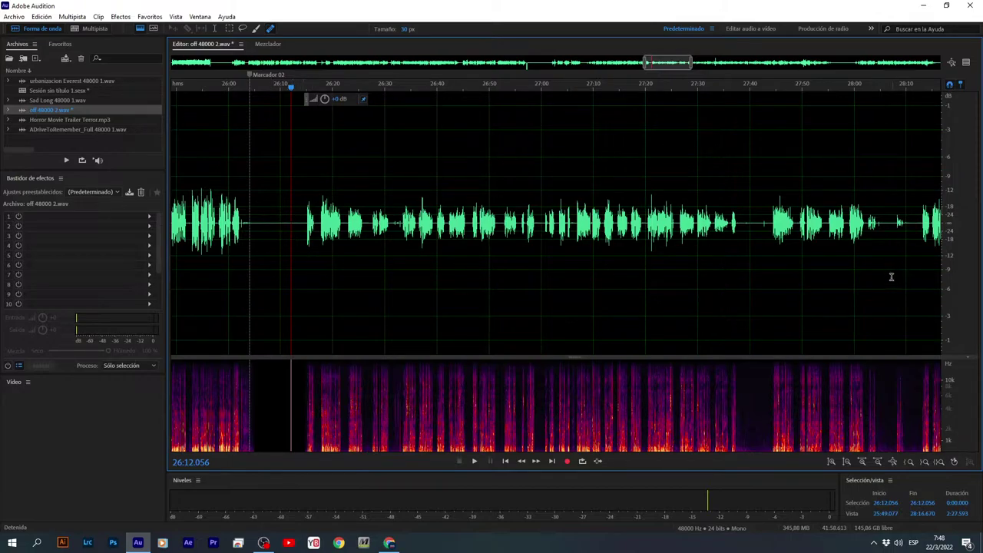
Load the "pan diario" preset into the effects rack.
scroll(663, 293, "down", 5)
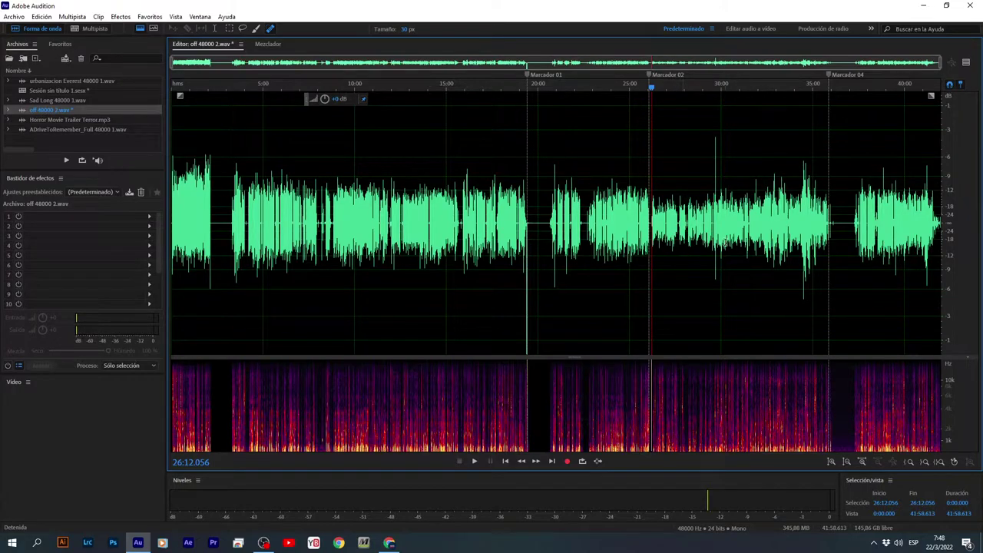
scroll(725, 243, "up", 3)
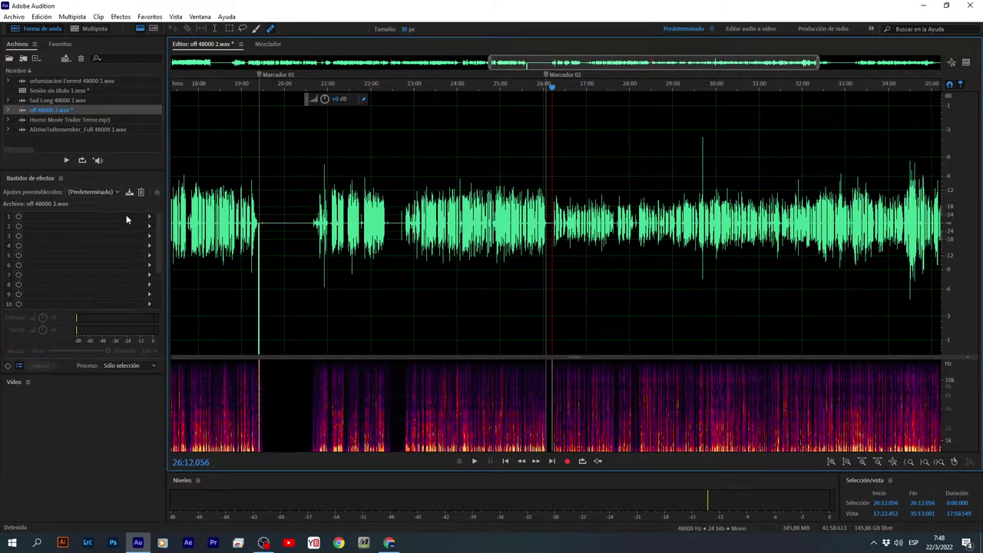
left_click(75, 192)
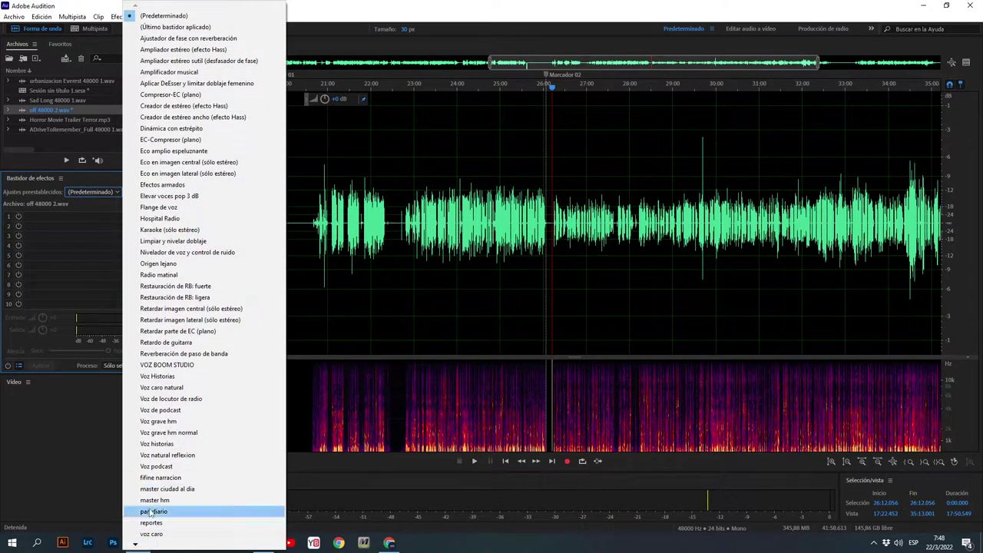
left_click(299, 500)
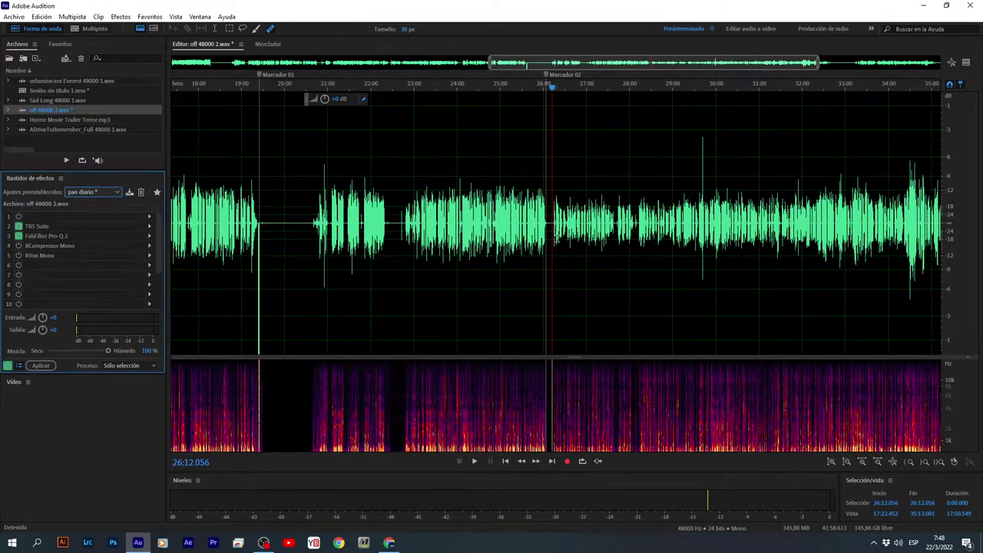
left_click(551, 232)
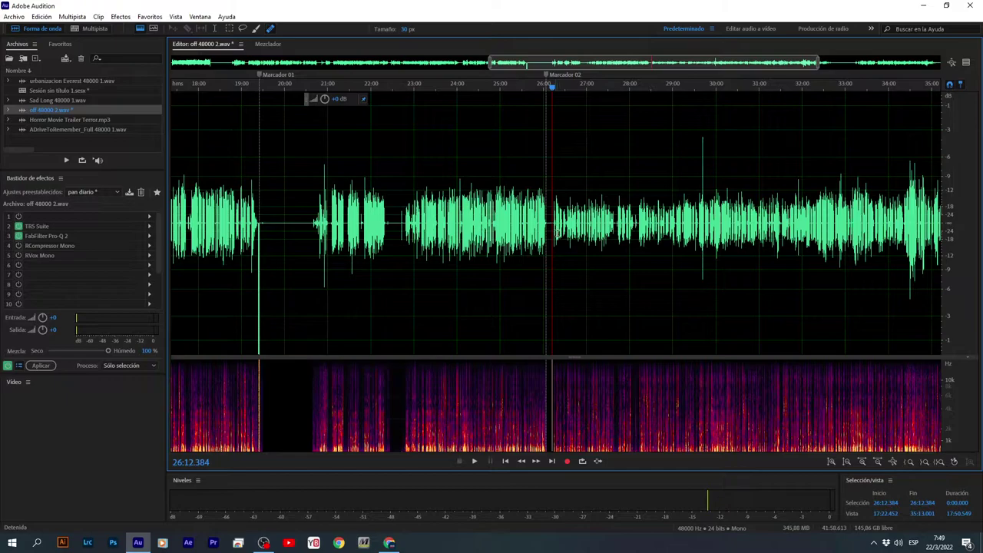
Preview the narration after Marcador 02 with the effects rack on and bypassed, leaving the rack on.
scroll(575, 248, "up", 6)
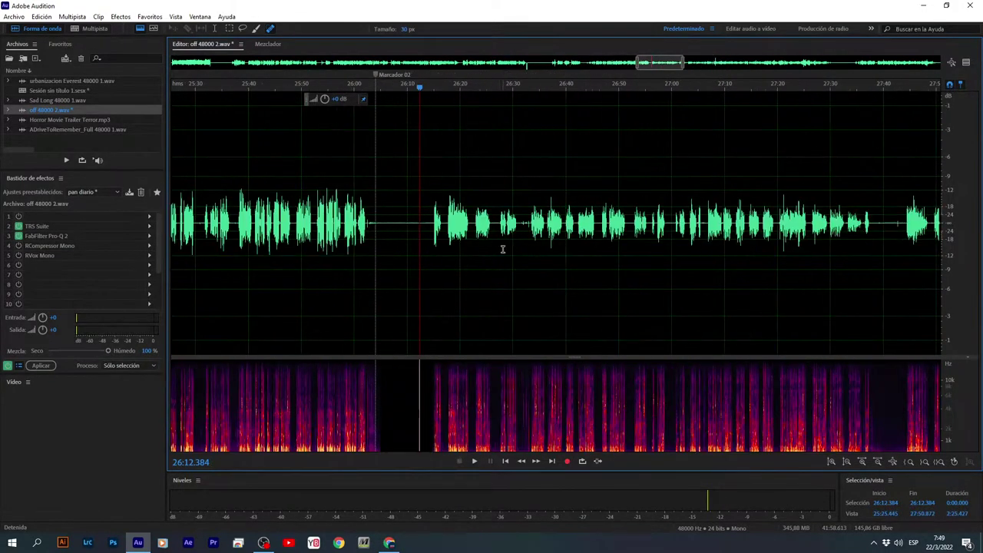
left_click(429, 243)
key("space")
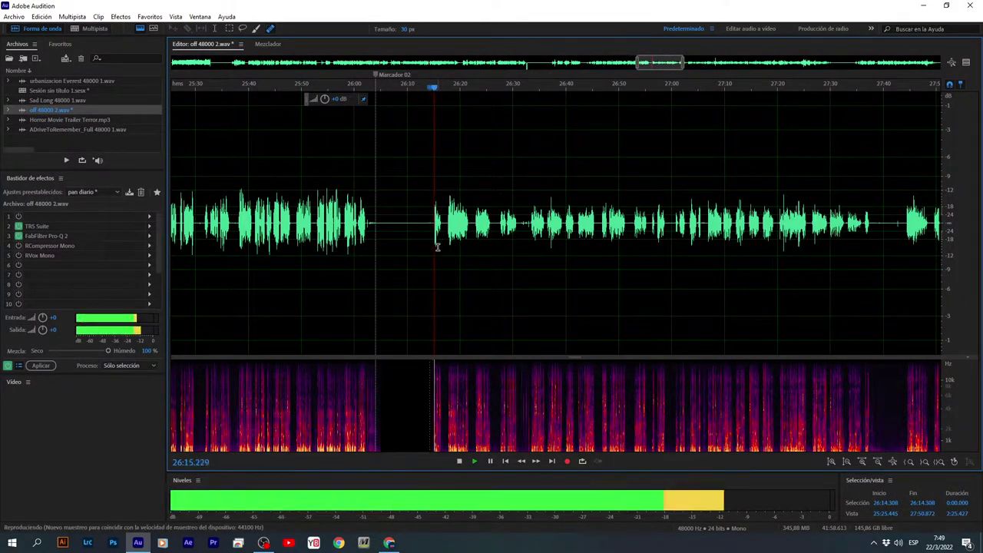
key("space")
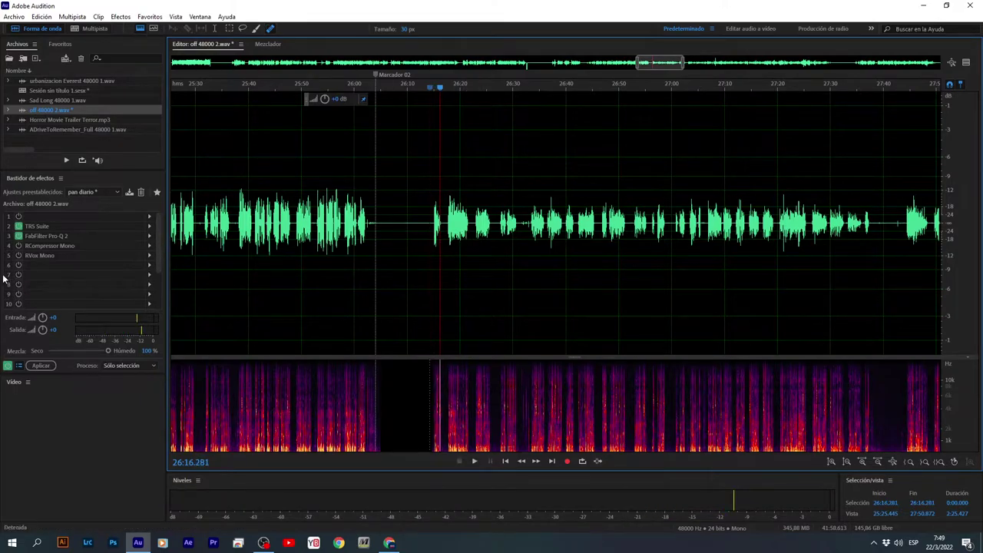
left_click(43, 367)
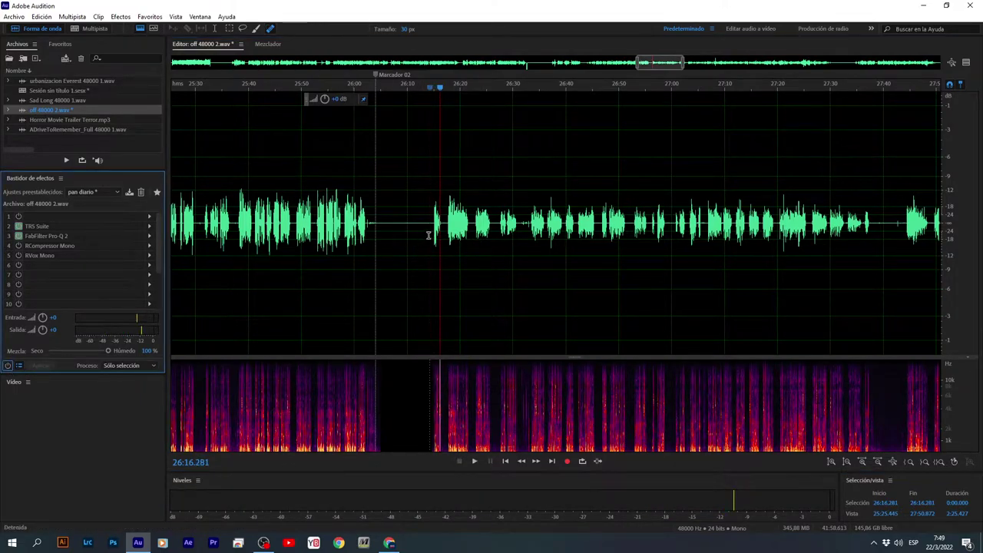
key("space")
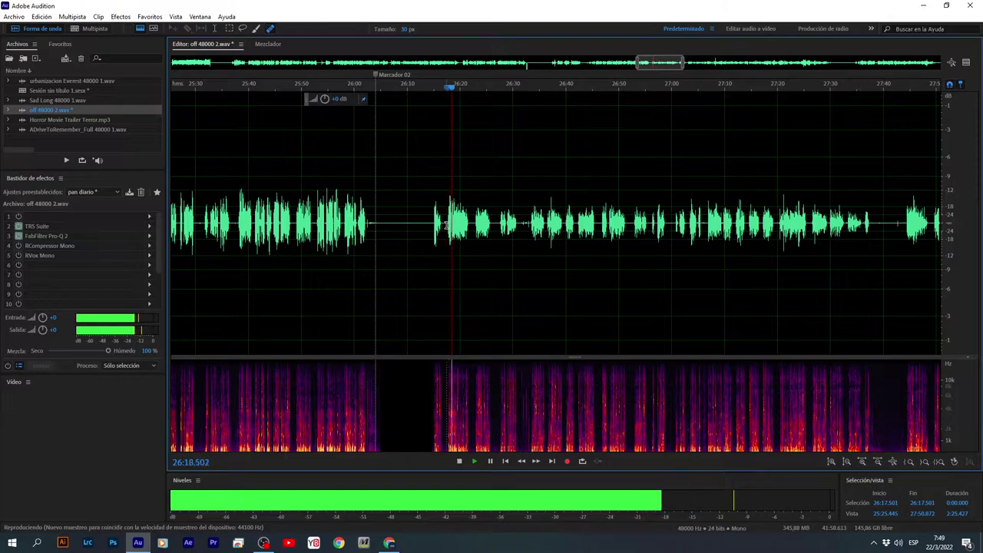
key("space")
left_click(7, 365)
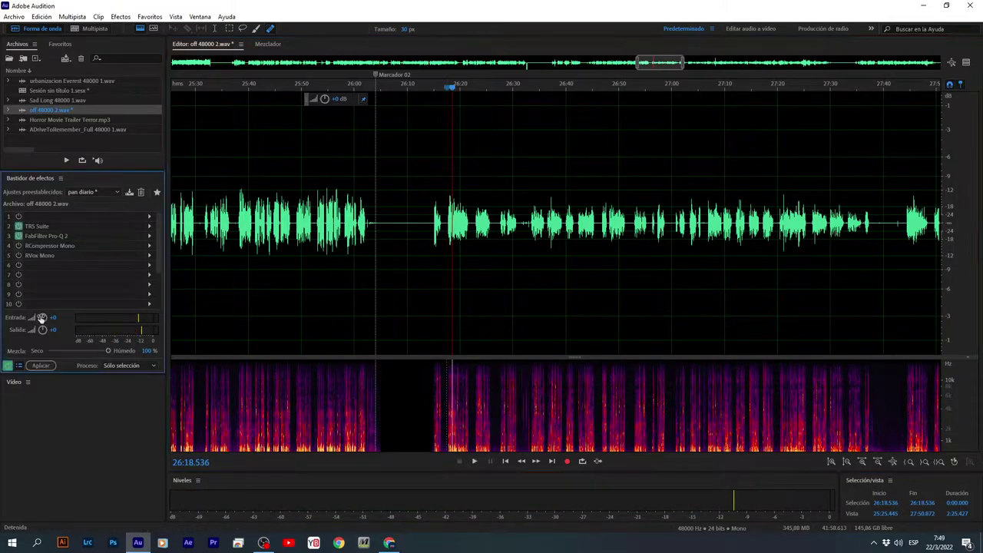
Try the radio announcer voice preset in the effects rack, setting its multiband compressor's limiter threshold to -8 dB.
left_click(117, 193)
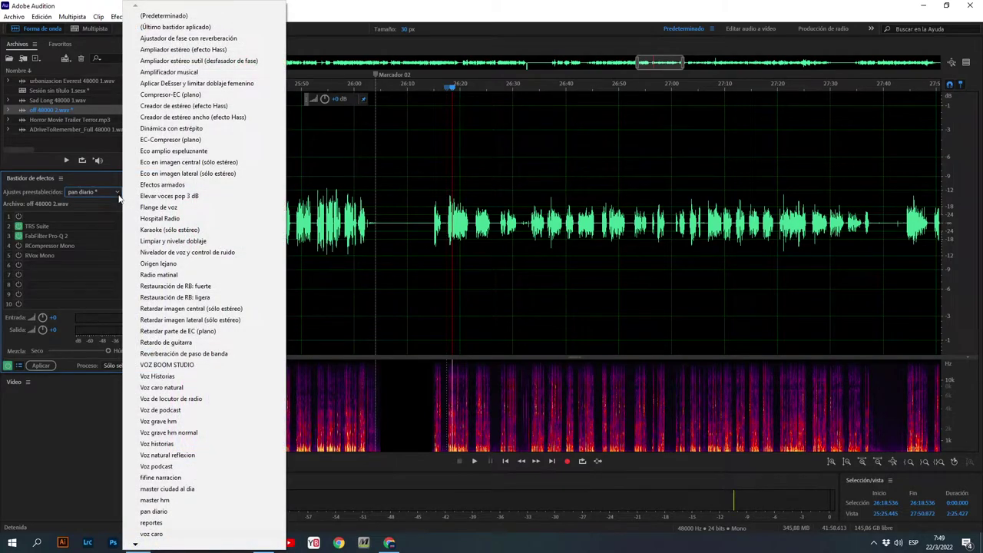
left_click(176, 403)
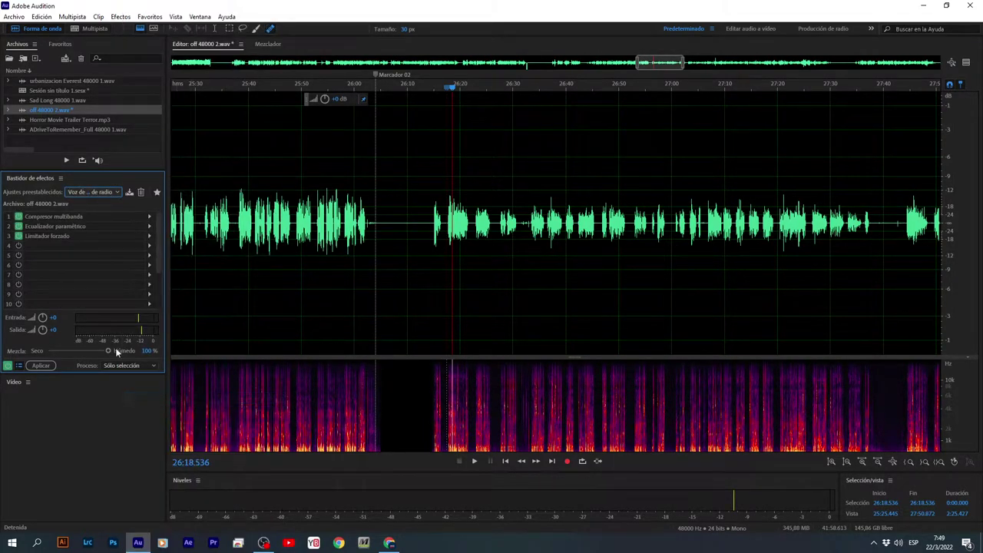
double_click(63, 218)
left_click(639, 279)
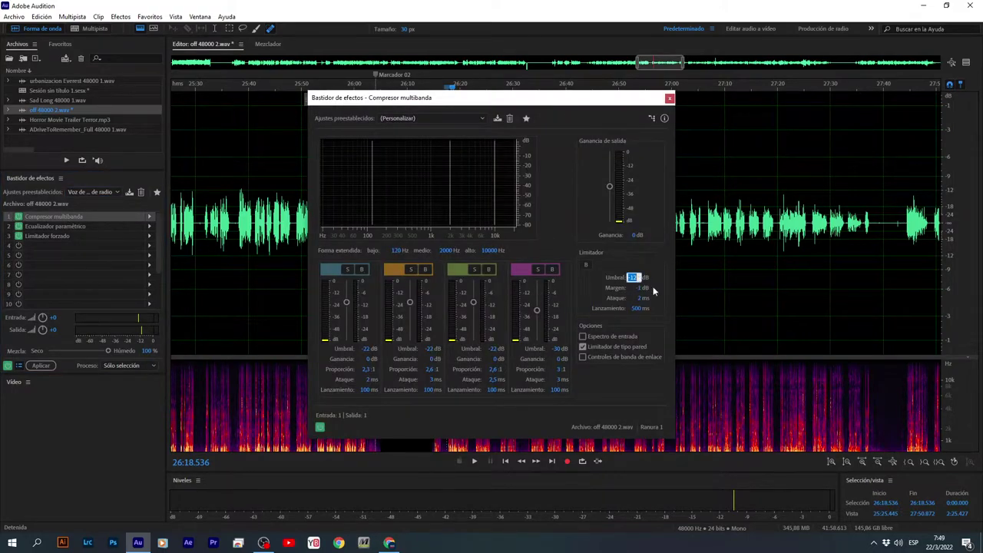
type("-8")
left_click(670, 98)
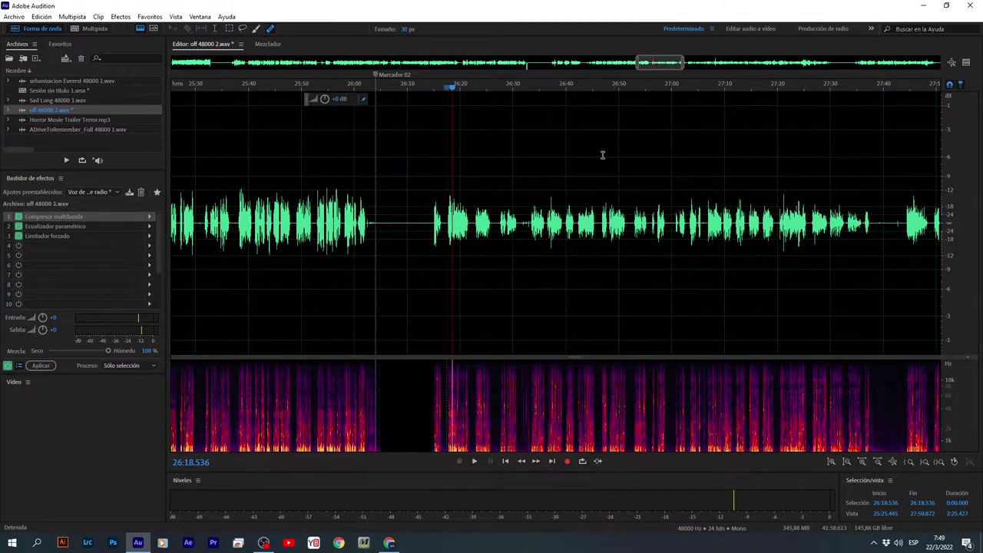
Preview the narration from about 26:14.8 through the radio announcer preset.
left_click(432, 233)
key("space")
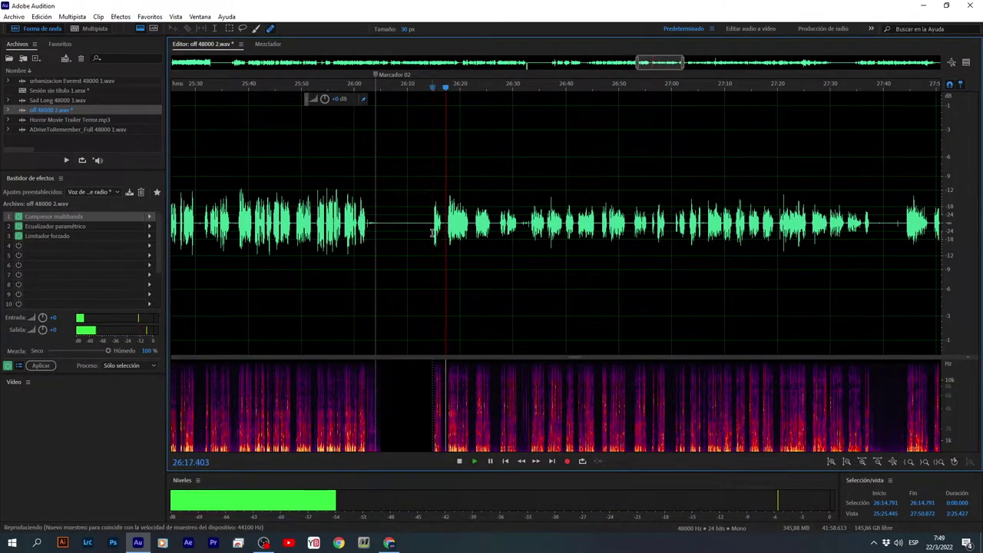
key("space")
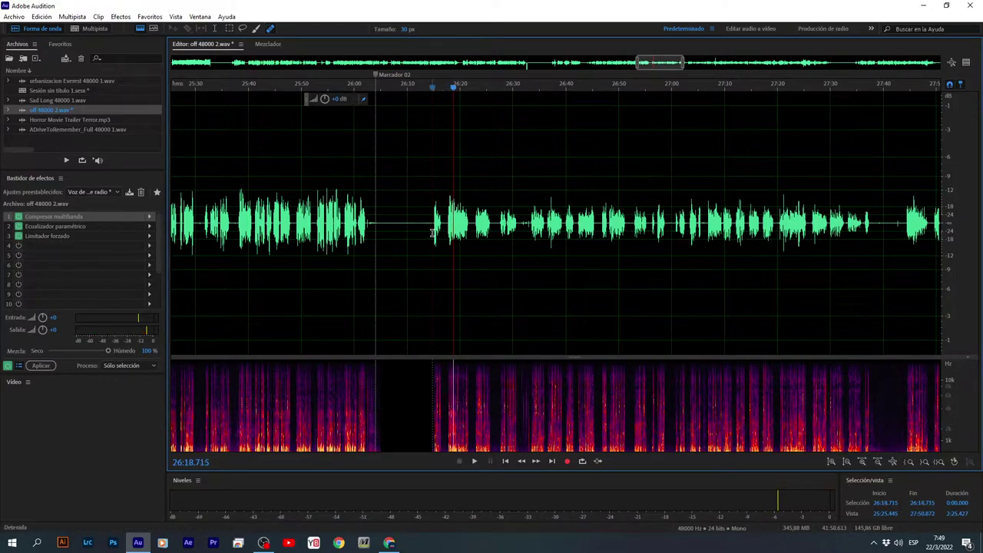
Switch the effects rack back to the "pan diario" preset and place the playhead at about 26:14.6.
left_click(108, 192)
left_click(150, 511)
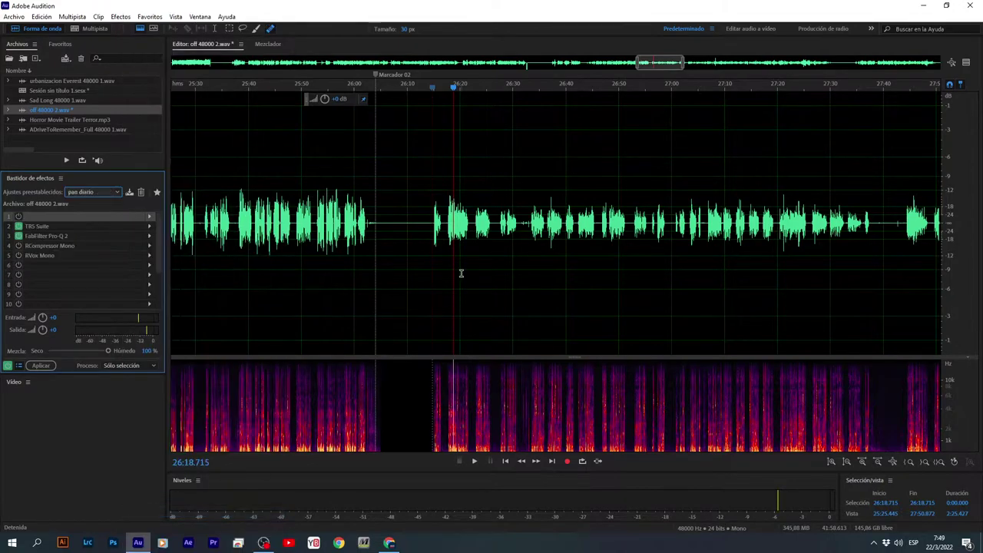
left_click(431, 238)
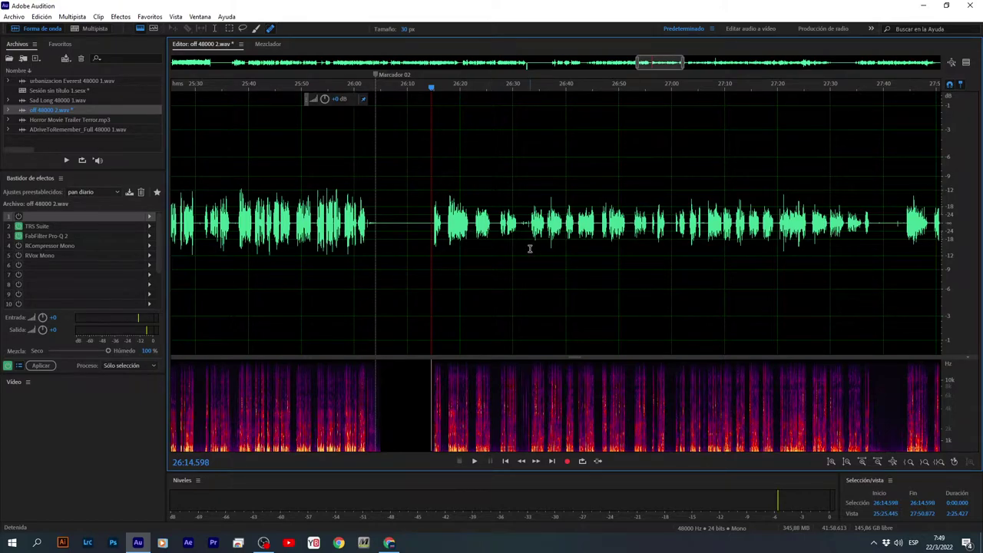
Silence the pause from about 26:10.6 to 26:15.0, just before the narration that follows Marcador 02.
scroll(554, 261, "up", 1)
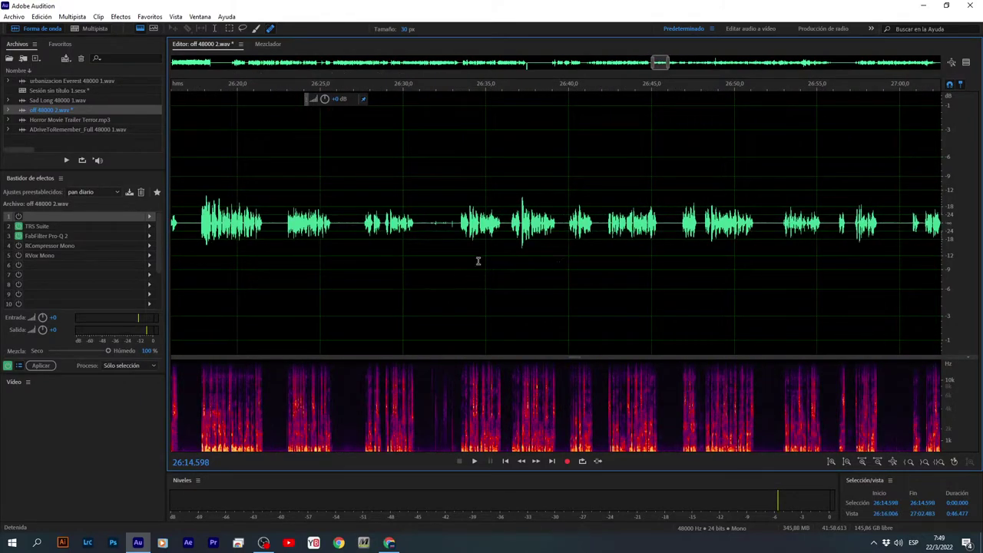
scroll(423, 263, "up", 1)
scroll(339, 250, "up", 3)
left_click_drag(290, 243, 360, 269)
right_click(350, 266)
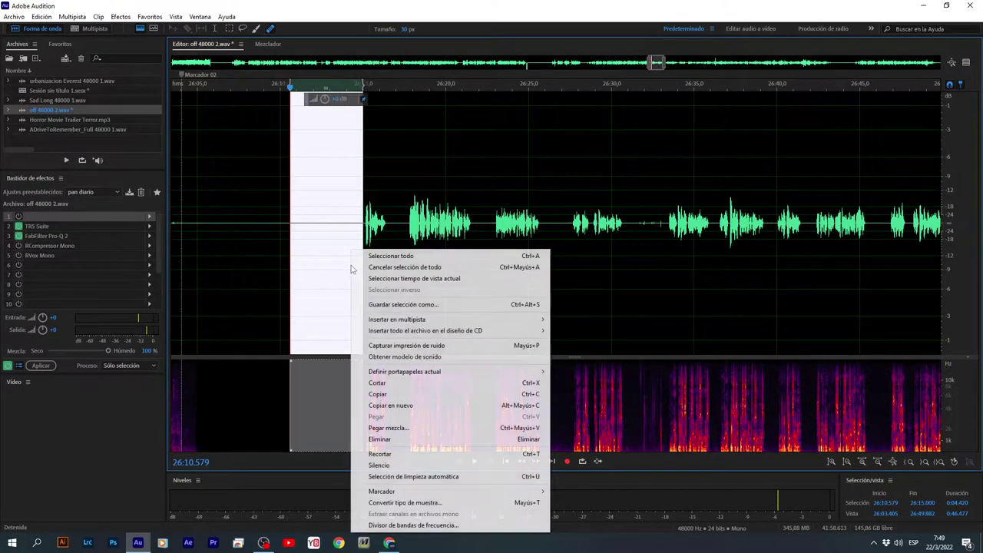
left_click(365, 525)
left_click(356, 268)
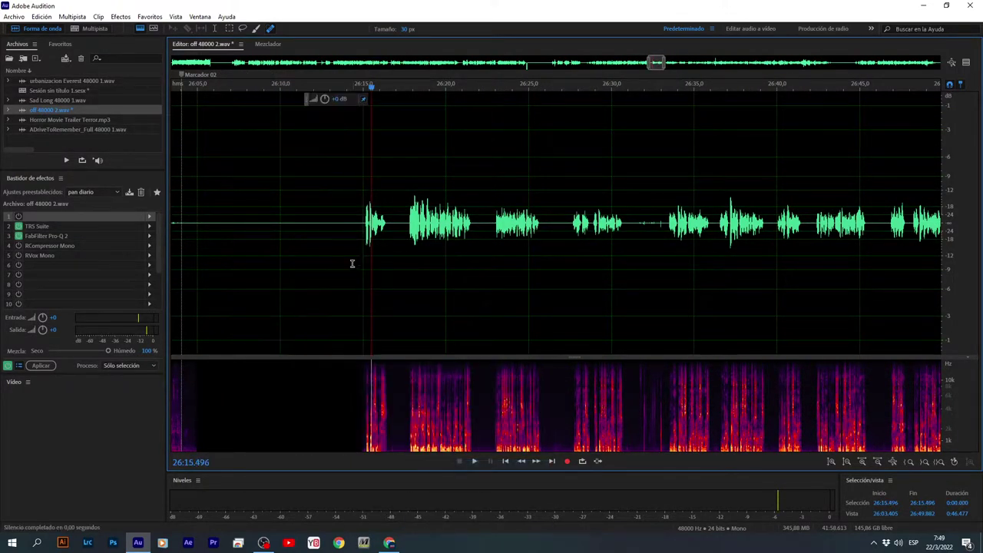
scroll(397, 248, "down", 5)
scroll(405, 258, "down", 1)
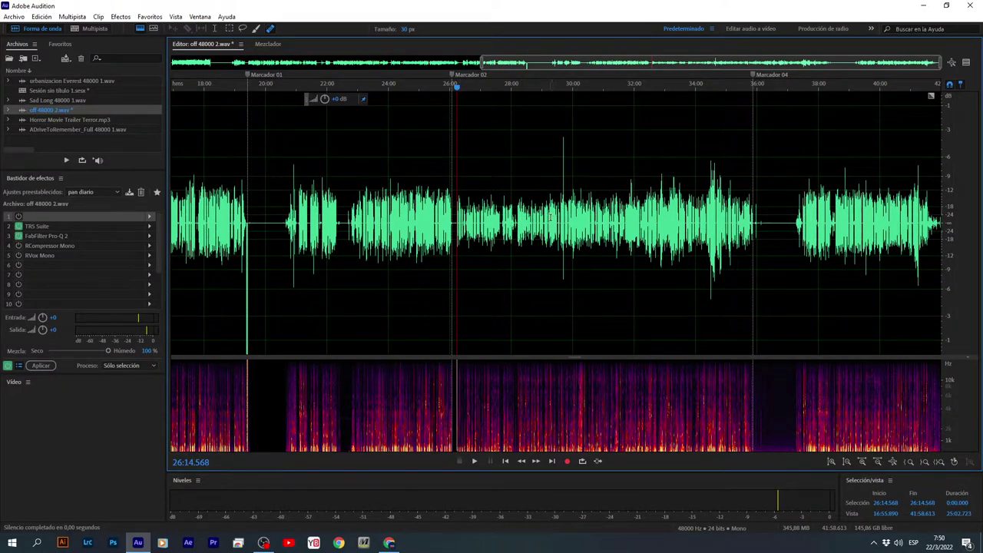
scroll(475, 226, "up", 4)
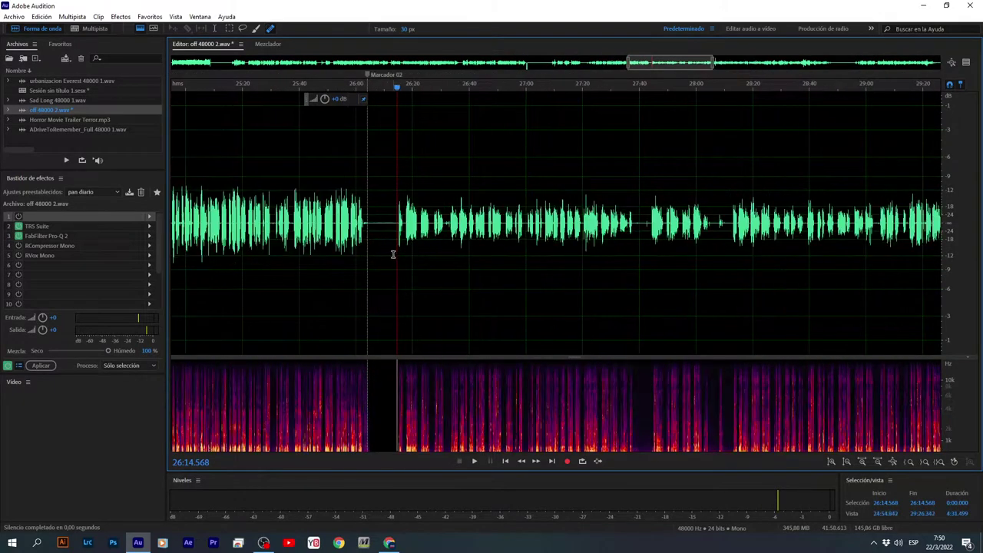
left_click_drag(390, 248, 742, 259)
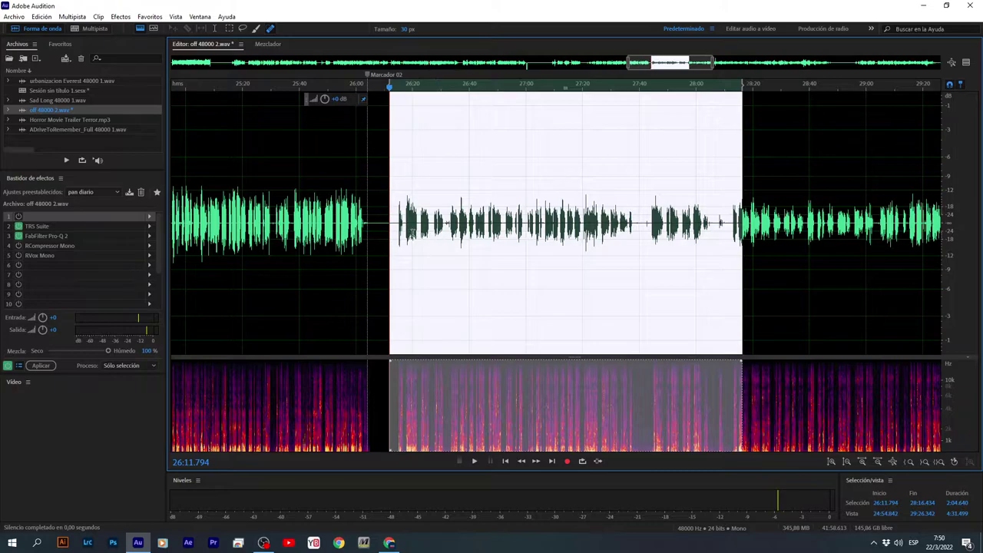
left_click(413, 232)
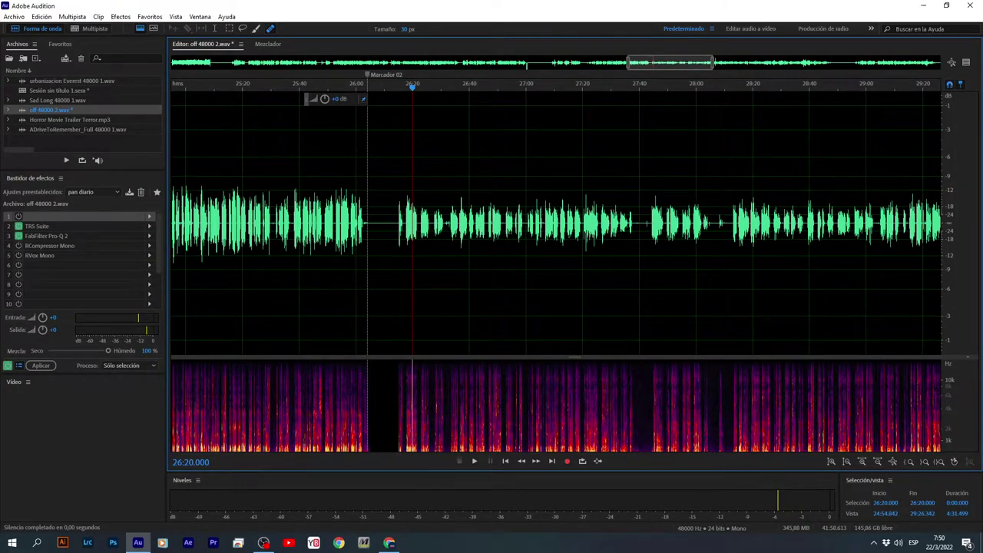
Preview the narration from about 26:15.4, stopping during the second phrase.
left_click(399, 237)
key("space")
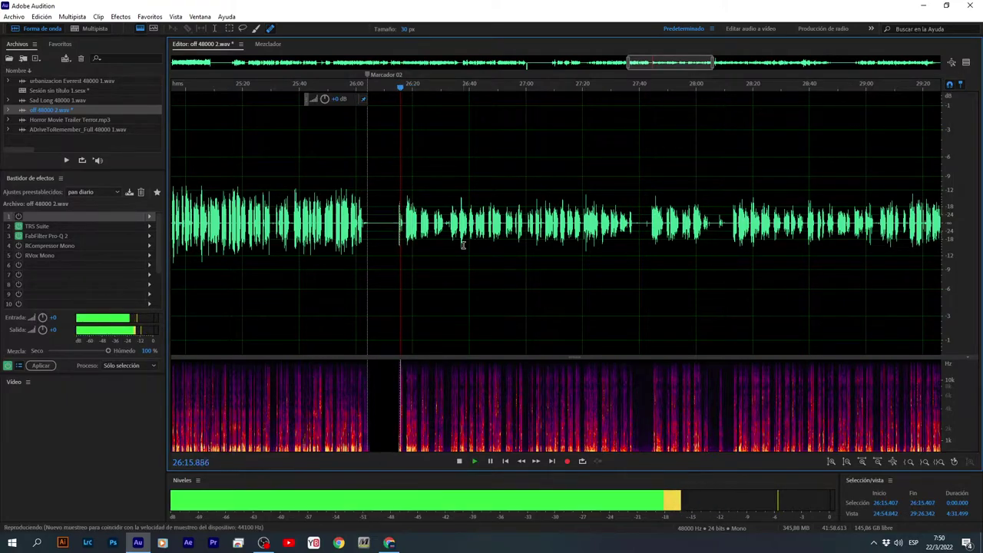
scroll(381, 263, "down", 1)
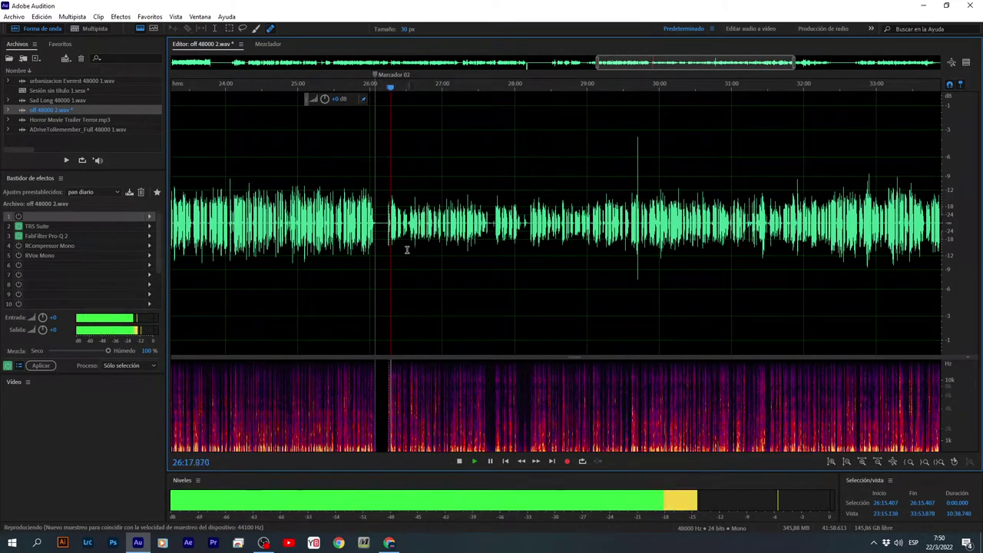
scroll(407, 248, "up", 3)
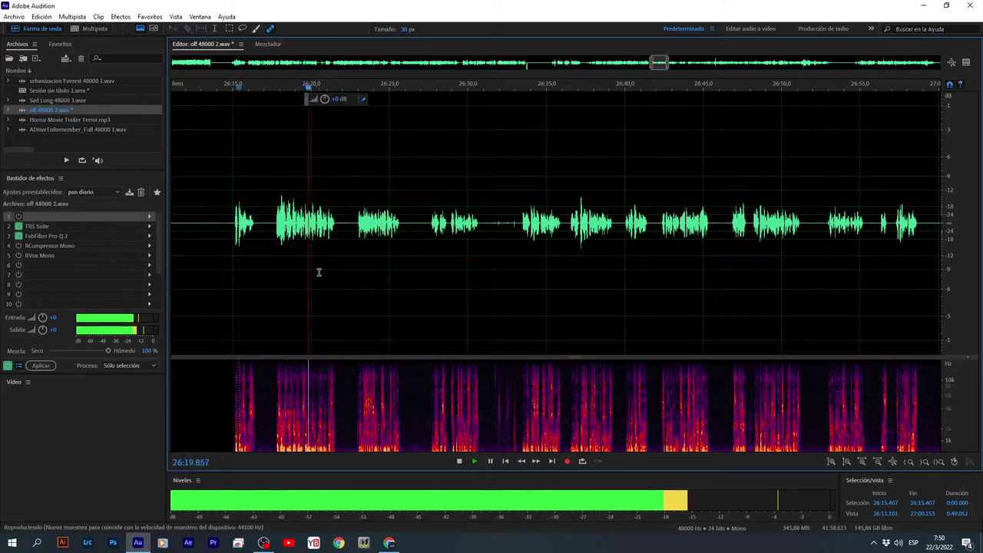
key("space")
Examine the second phrase's spectrum up close and play it from about 26:17.9.
left_click(289, 237)
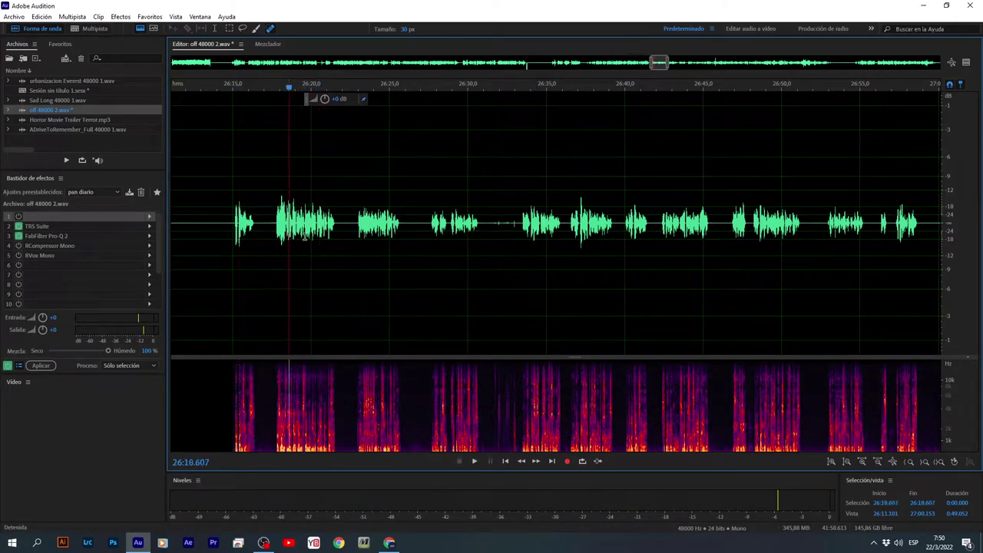
left_click(274, 238)
scroll(968, 250, "up", 3)
scroll(275, 244, "up", 10)
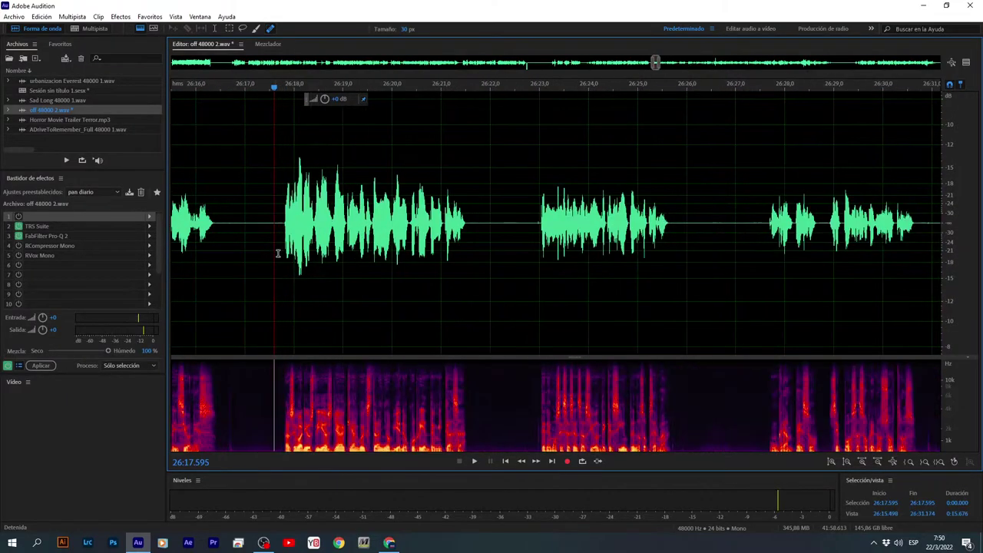
scroll(344, 310, "down", 2)
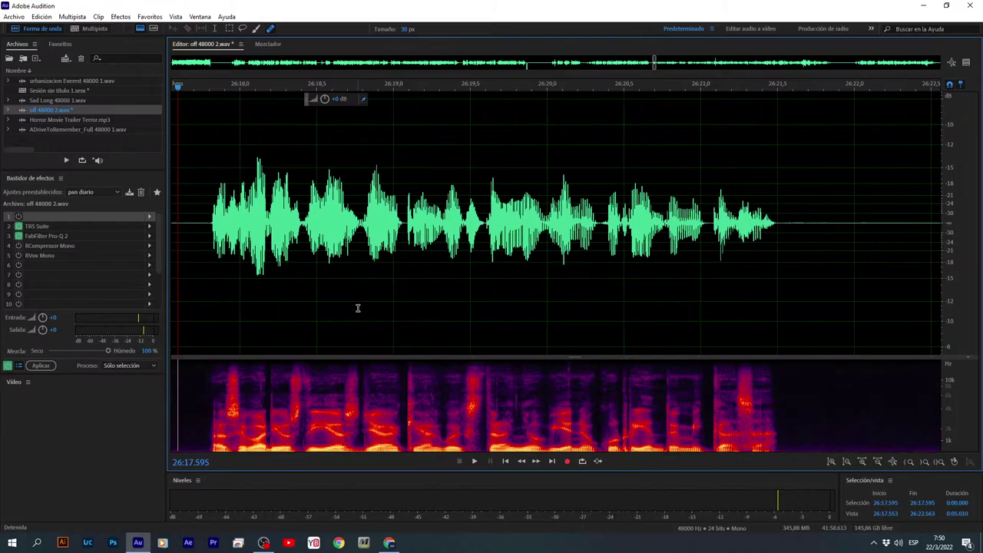
left_click(217, 245)
key("space")
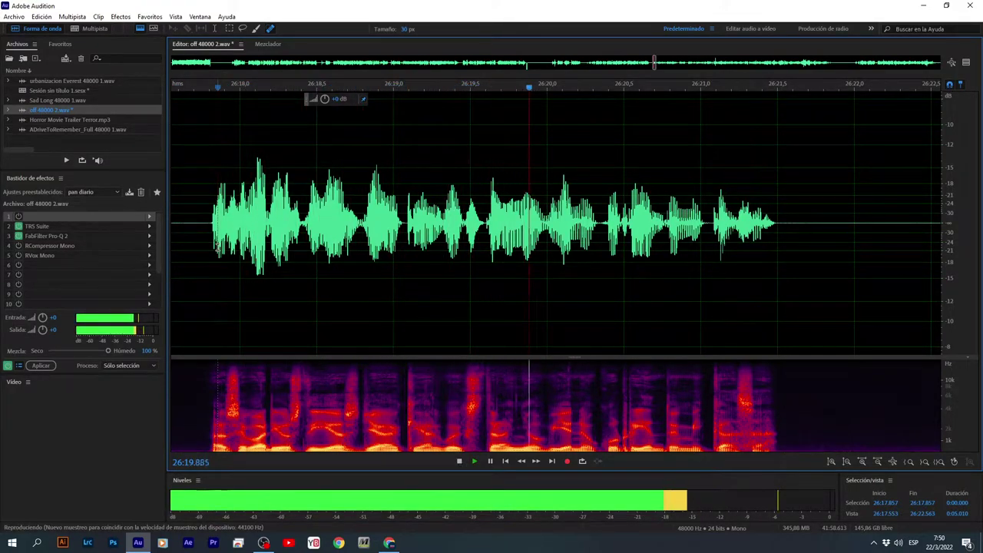
key("space")
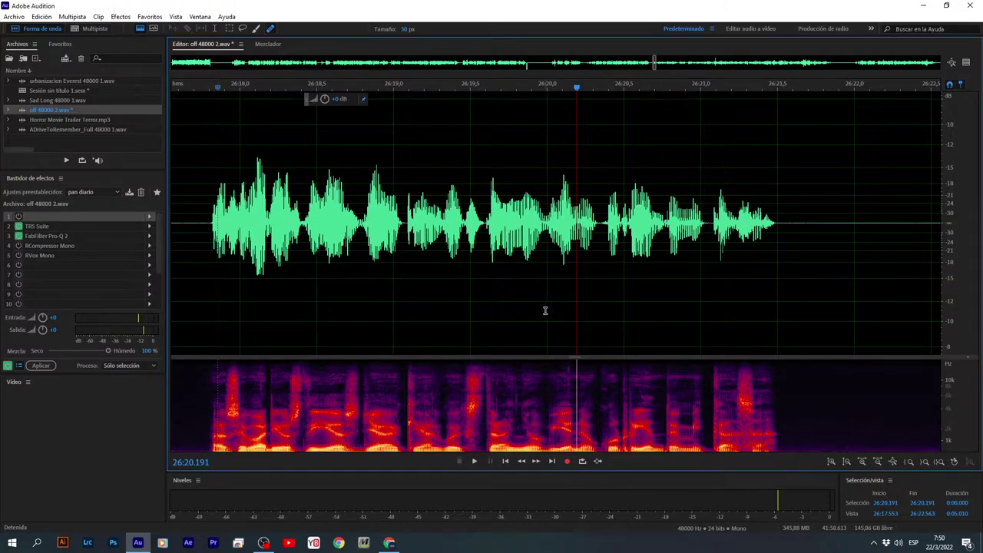
Heal the click at about 26:19.8 with one vertical spot healing stroke in the spectrogram, and replay the phrase from about 26:19.3.
scroll(546, 310, "up", 5)
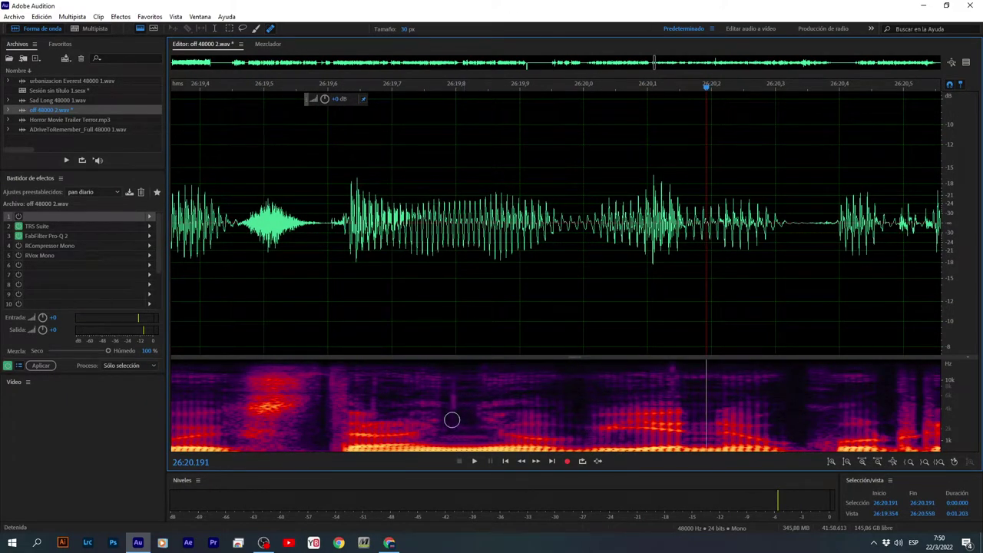
scroll(444, 336, "up", 2)
left_click_drag(458, 418, 458, 385)
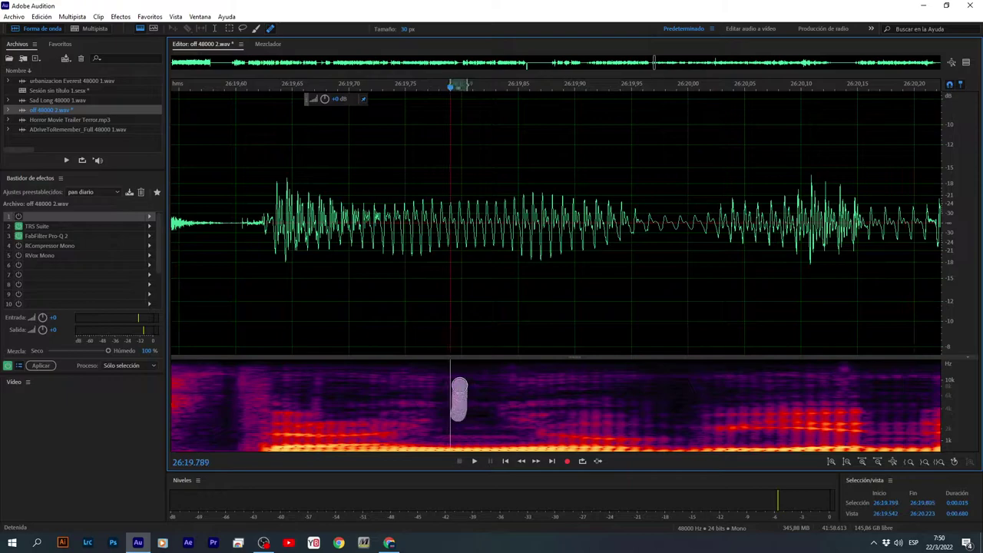
scroll(515, 265, "down", 6)
left_click(397, 288)
key("space")
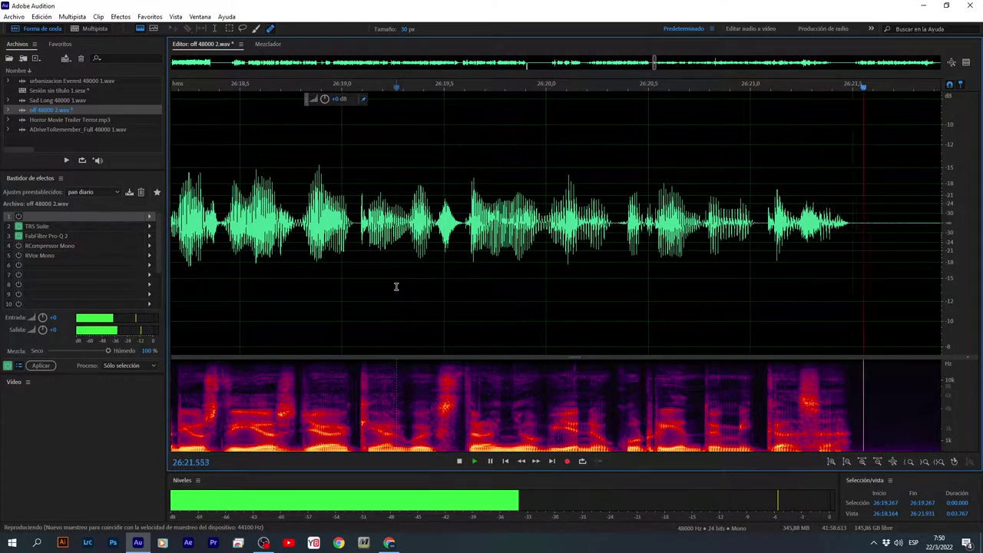
key("space")
Preview the narration from about 26:19.9, restore the full-amplitude view, and replay from about 26:23.5.
scroll(401, 282, "down", 3)
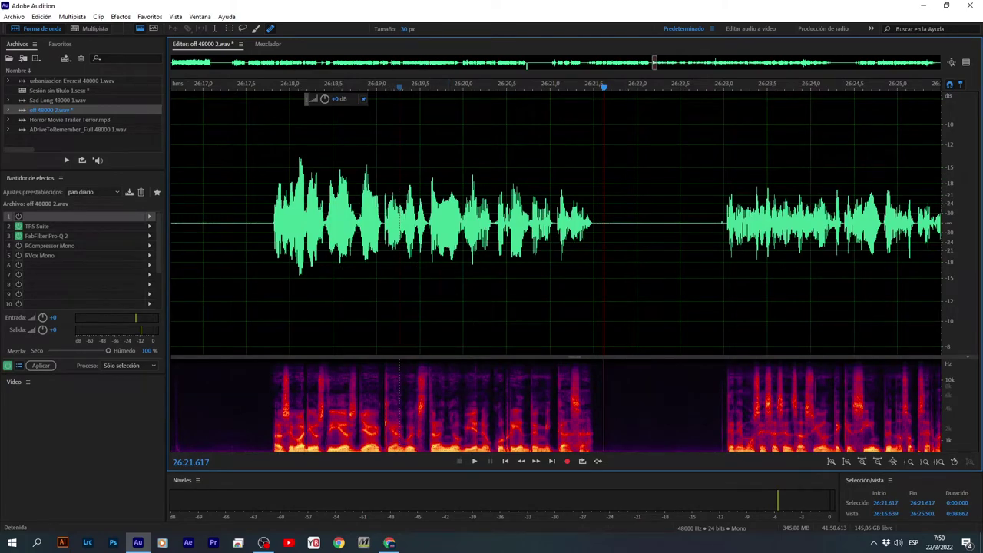
left_click(455, 277)
scroll(461, 276, "down", 3)
key("space")
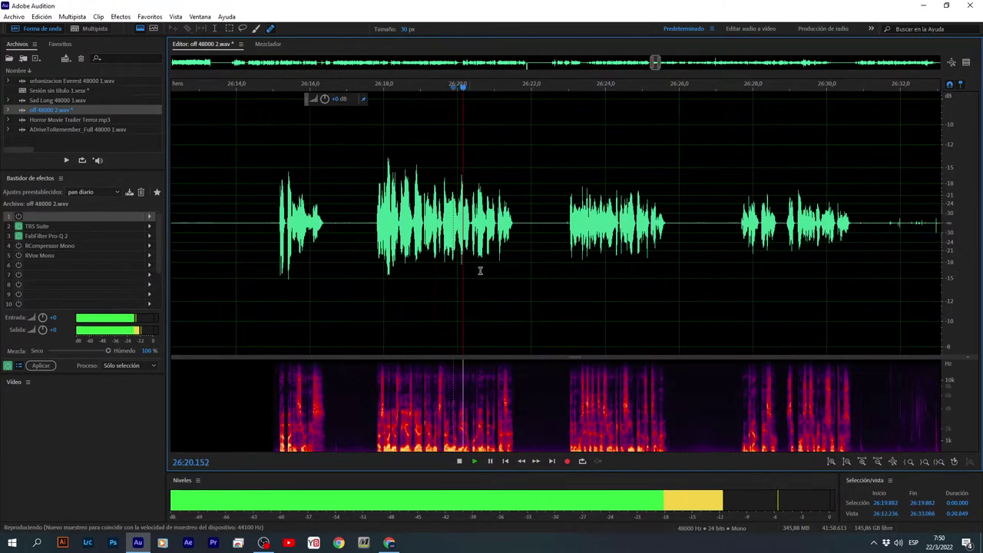
left_click(892, 463)
scroll(649, 240, "up", 12)
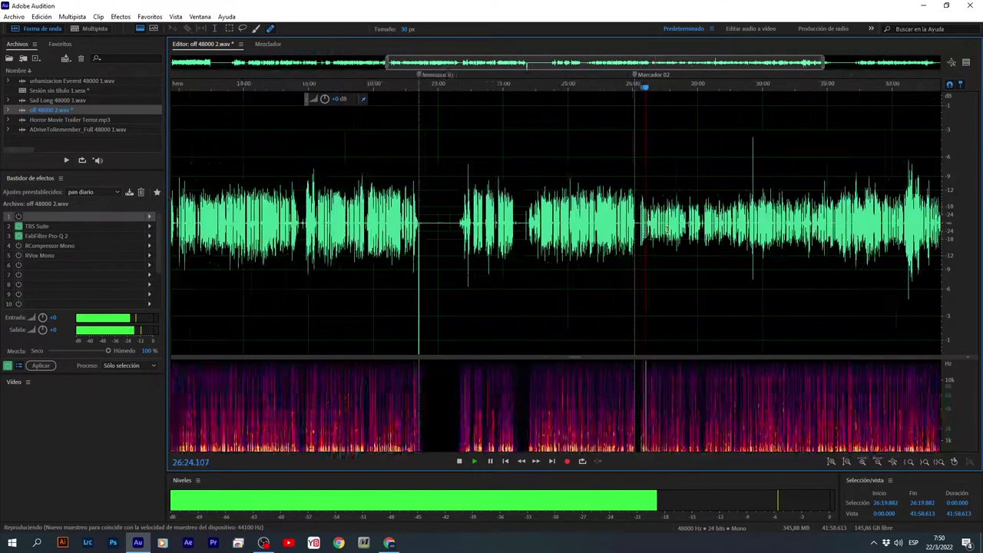
scroll(600, 255, "up", 10)
left_click(556, 254)
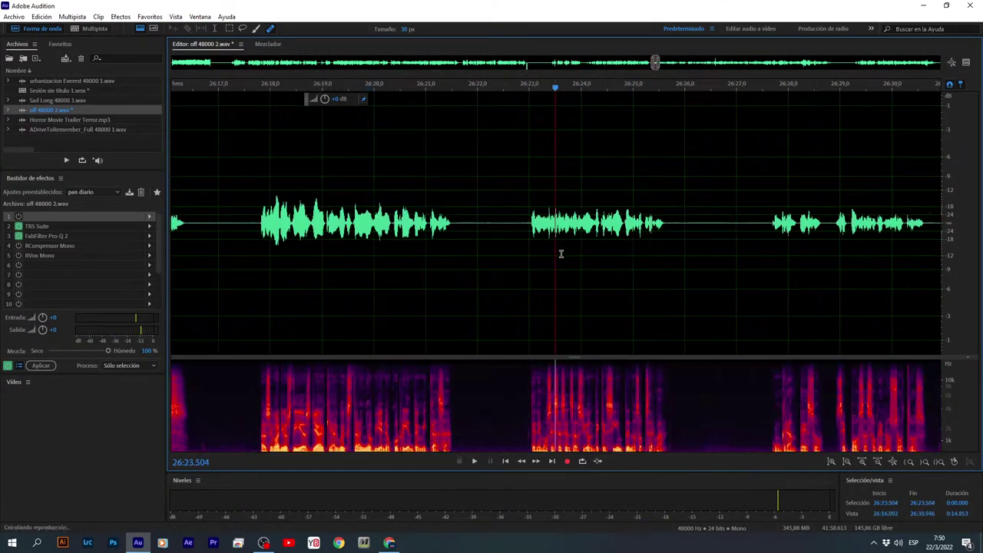
Inspect the spectral noise at about 26:24.05 up close and replay the narration from about 26:23.7.
scroll(550, 257, "up", 3)
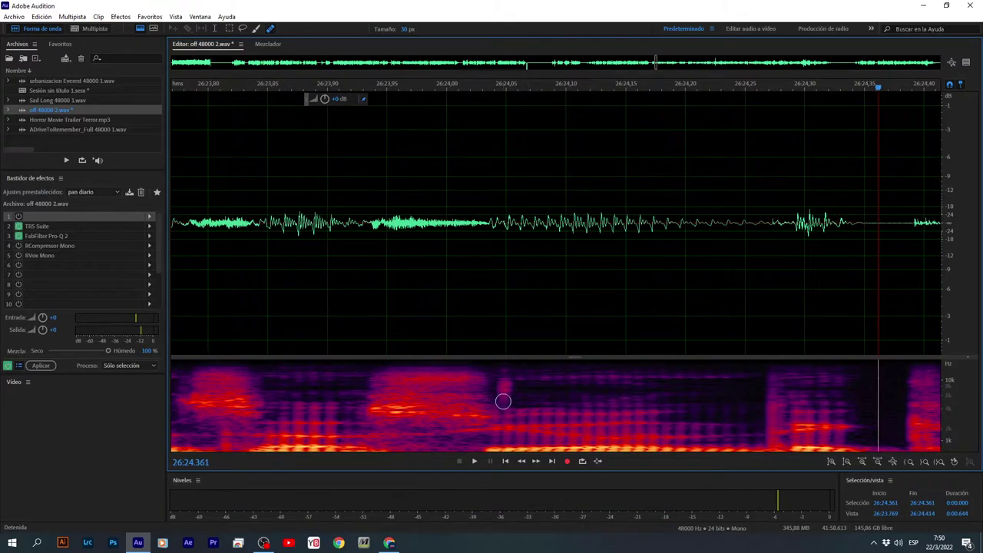
scroll(513, 364, "down", 3)
left_click(328, 263)
key("space")
scroll(407, 262, "down", 2)
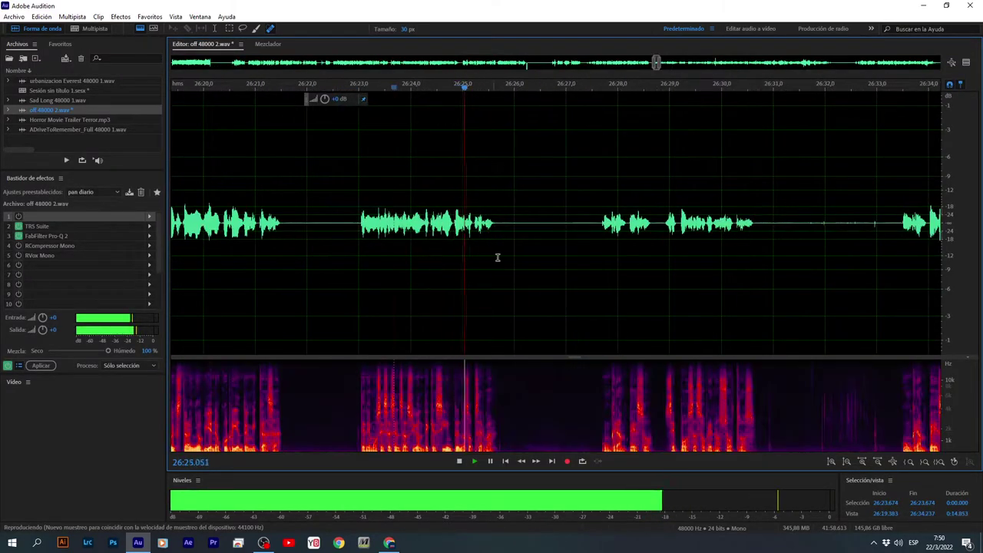
Delete the silent gap from about 26:26.7 to 26:27.1 and the noisy pause from about 26:31.2 to 26:32.8.
left_click(553, 239)
scroll(575, 249, "down", 3)
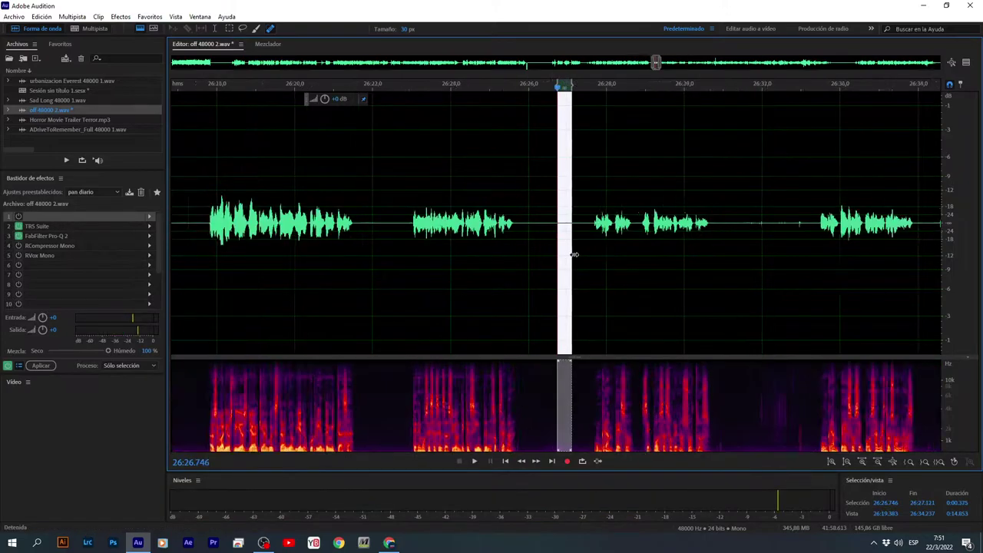
left_click_drag(693, 230, 735, 271)
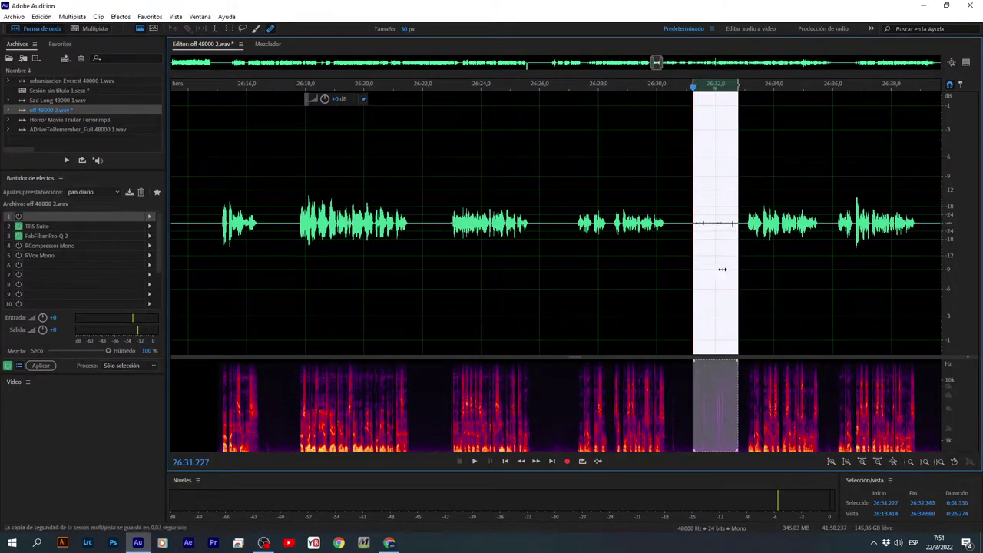
Preview the narration from about 26:31.2 and delete the unwanted takes between about 26:26.9 and 26:34.5.
key("space")
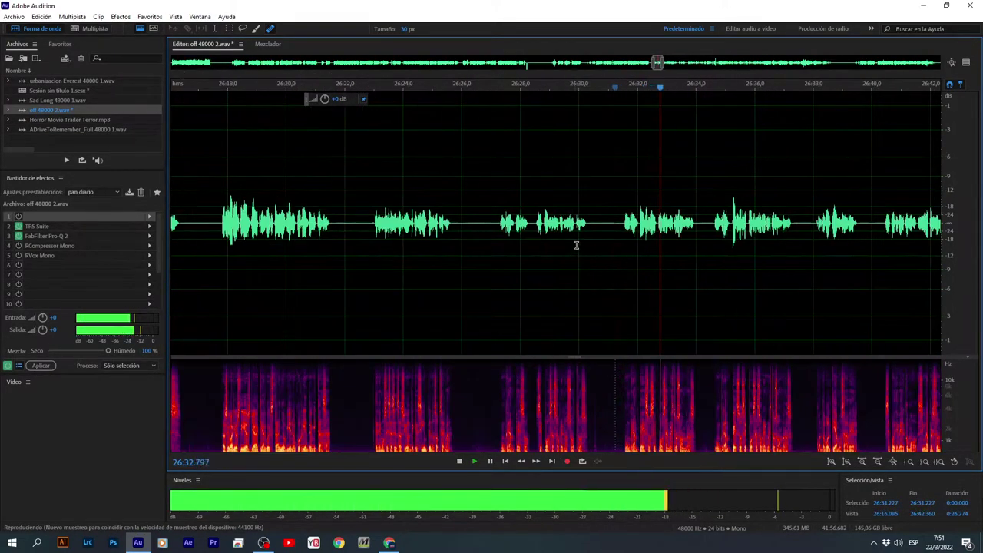
scroll(643, 229, "down", 2)
scroll(634, 233, "up", 2)
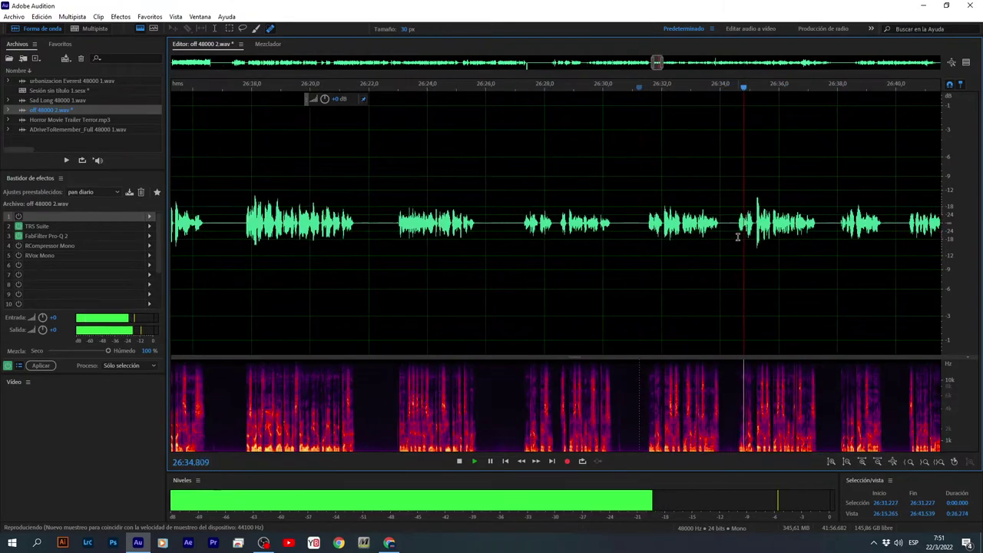
left_click_drag(733, 231, 512, 288)
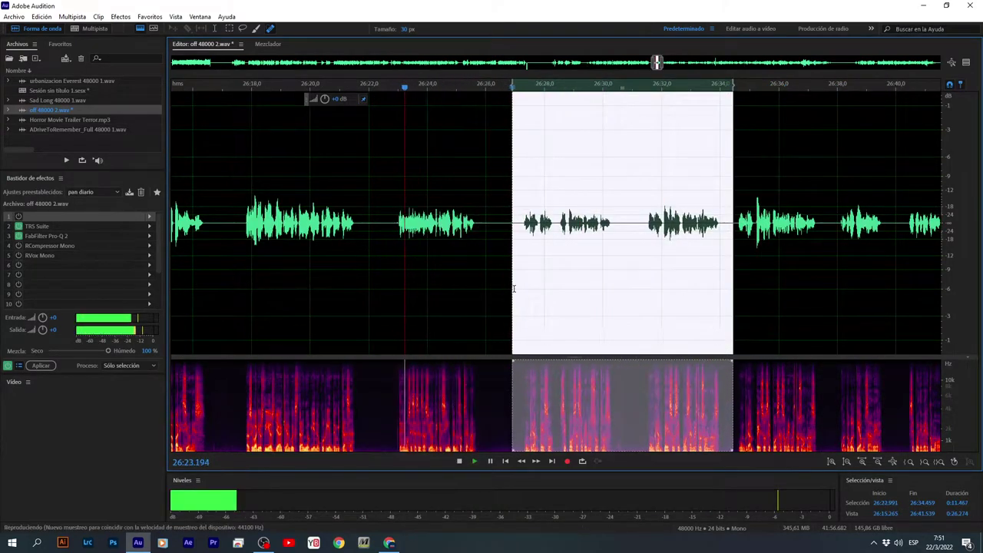
key("Delete")
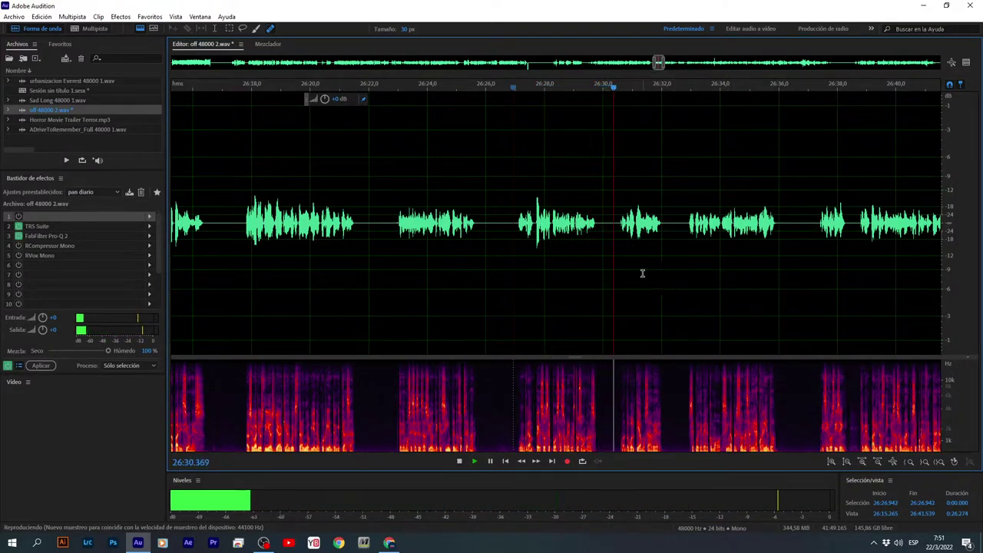
Examine the waveform and spectrum of the phrase around 26:31 up close while playing it back.
scroll(649, 268, "down", 2)
scroll(575, 274, "up", 7)
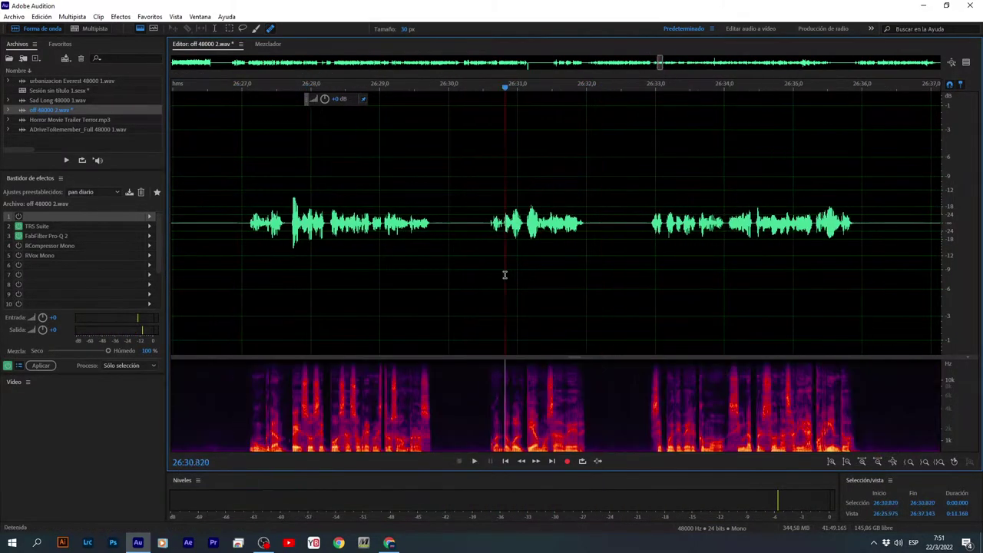
key("space")
scroll(531, 293, "up", 2)
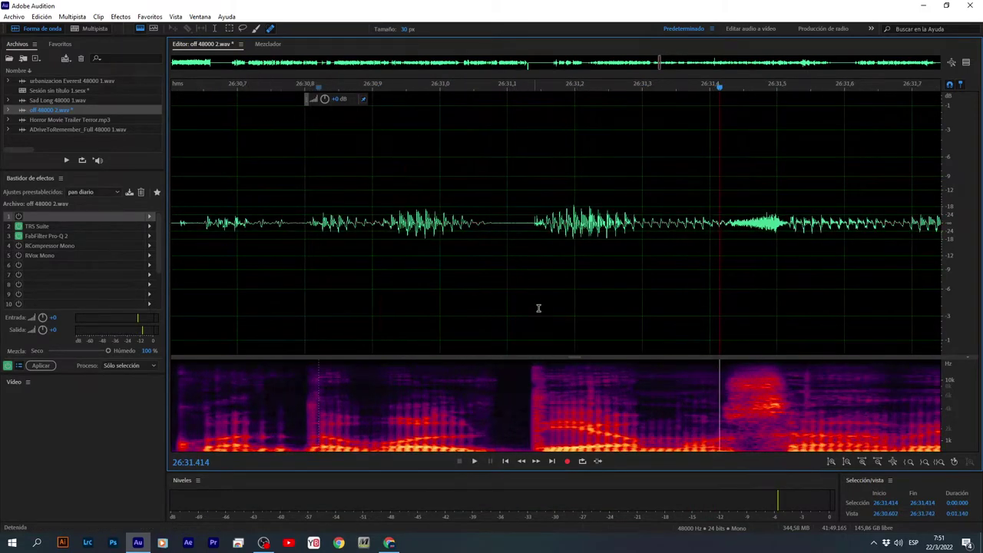
scroll(597, 302, "down", 3)
left_click(435, 301)
key("space")
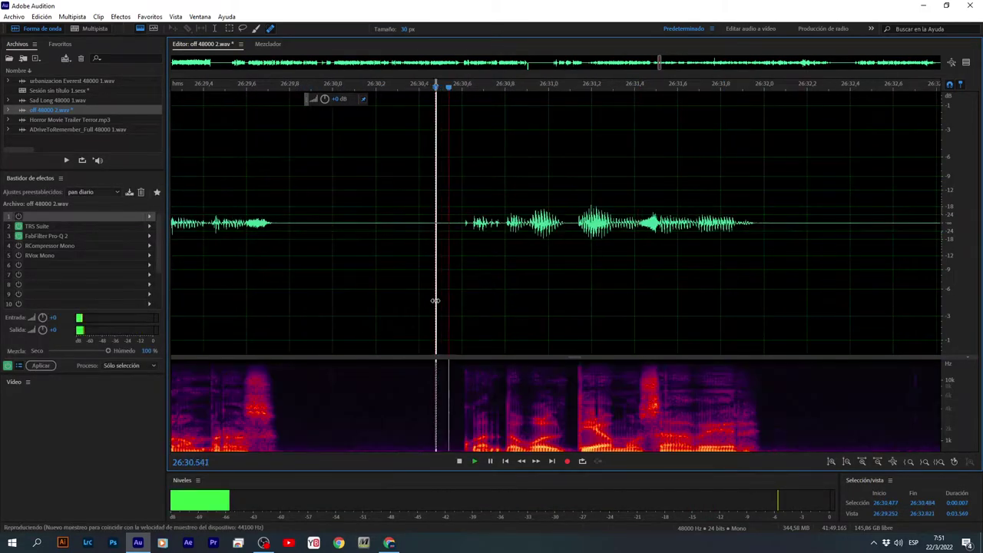
Preview the narration from about 26:30.4 and replay it from about 26:34.7.
left_click(428, 259)
scroll(448, 261, "down", 5)
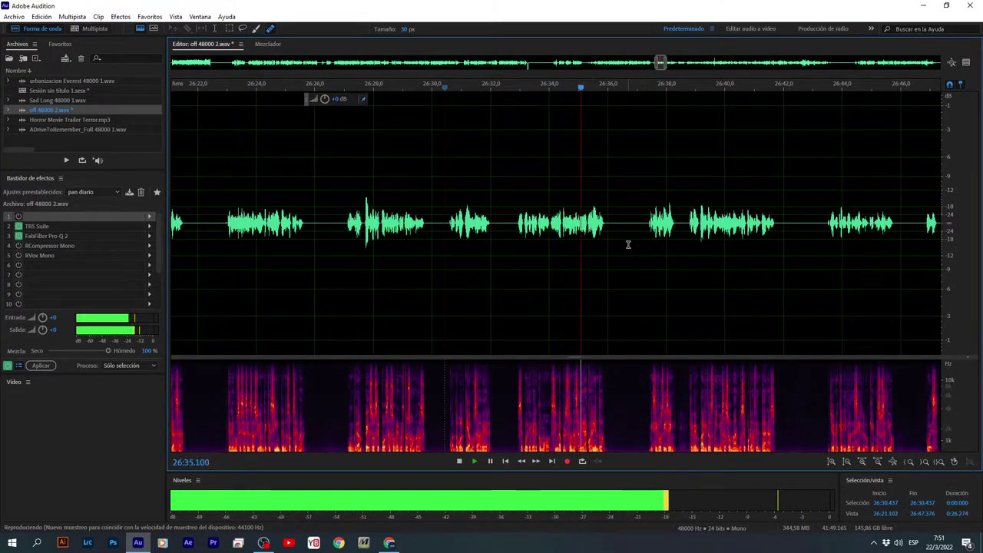
scroll(629, 246, "up", 3)
left_click(526, 296)
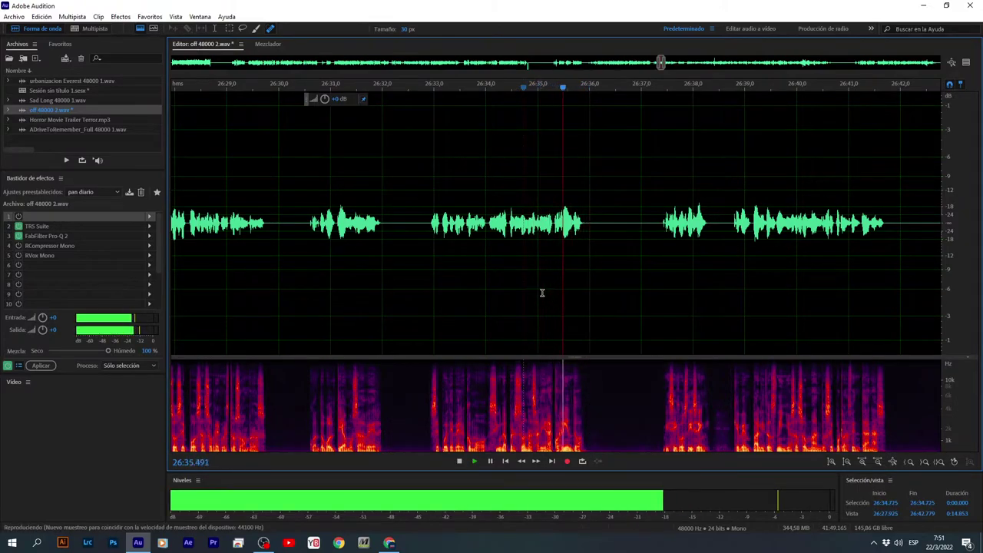
Heal the click in the phrase around 26:35 in the spectral view and replay it from about 26:34.6.
scroll(542, 293, "up", 4)
key("space")
scroll(578, 416, "up", 2)
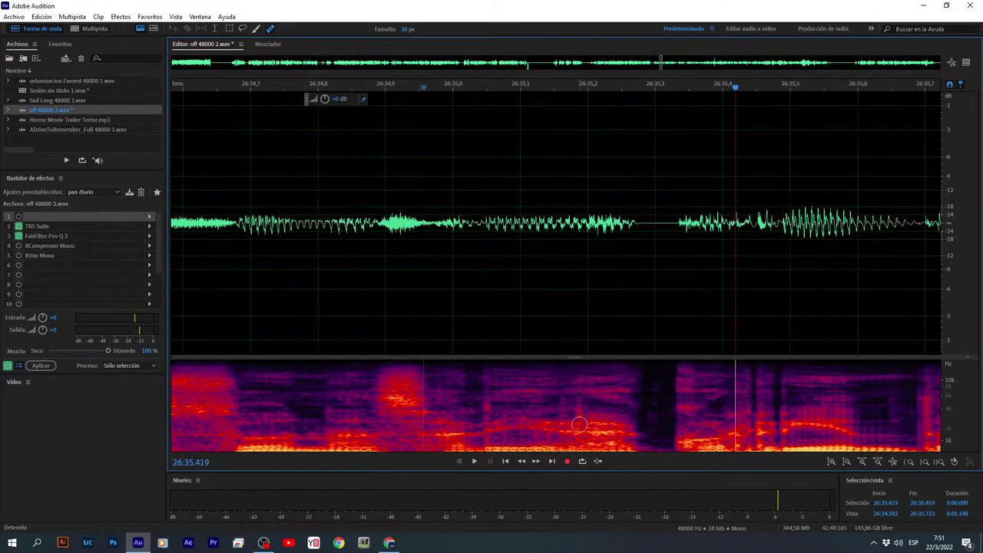
scroll(575, 315, "down", 2)
left_click(412, 274)
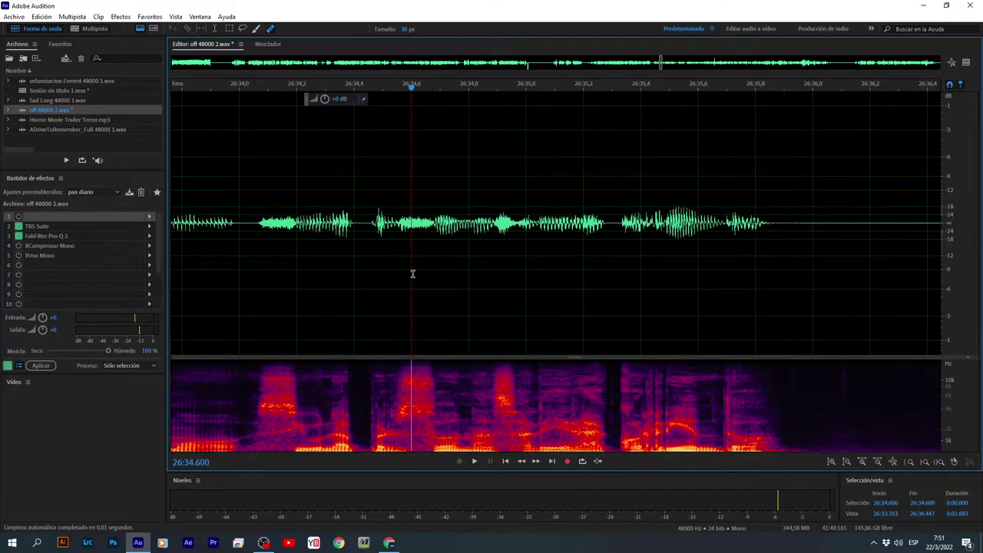
key("space")
Preview the narration around 26:38, jump to about 26:44.1, and replay it from about 26:32.5.
scroll(413, 273, "down", 1)
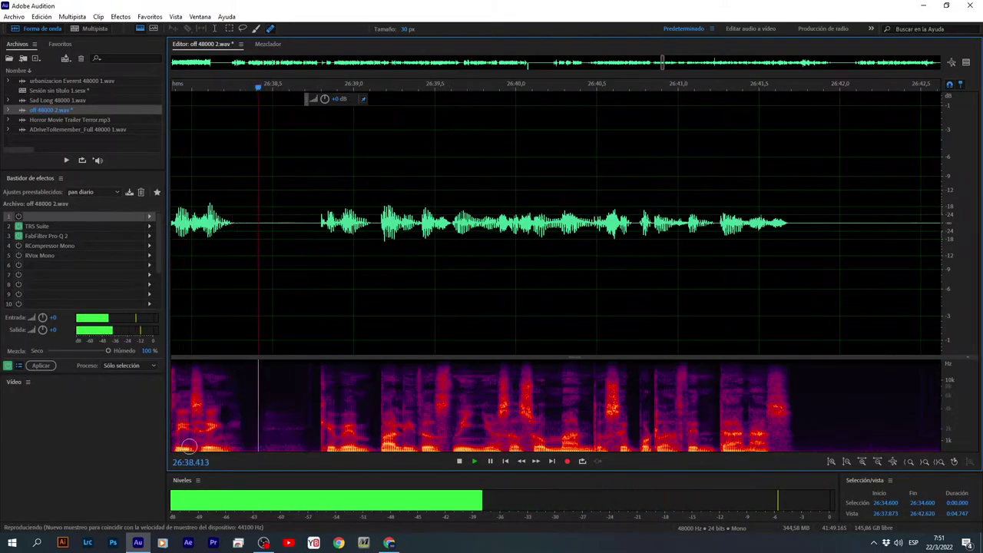
left_click(389, 543)
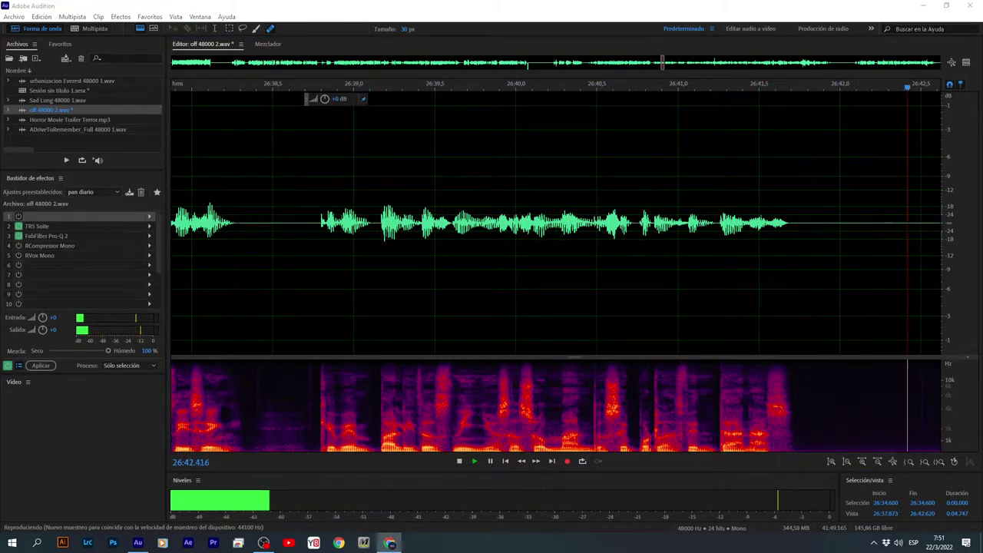
left_click(408, 246)
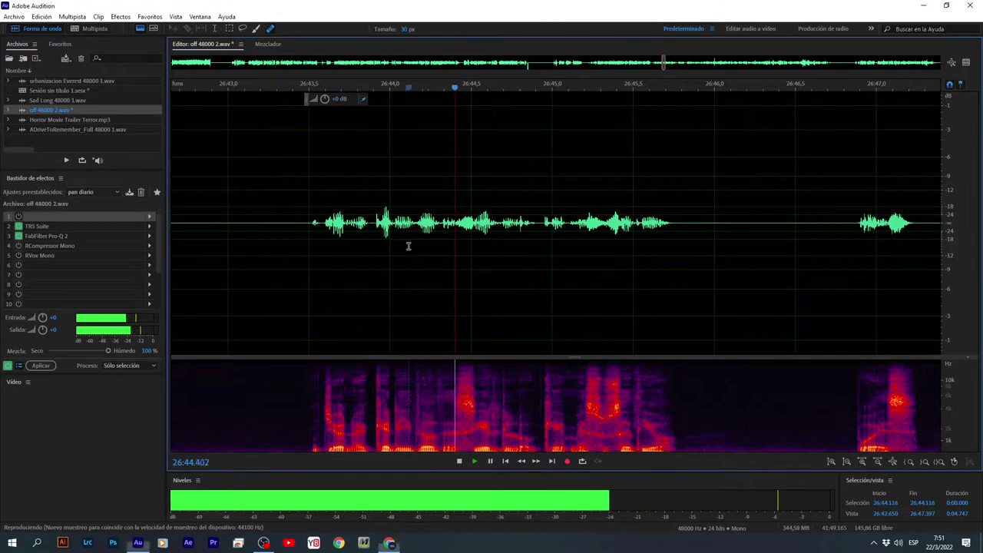
scroll(415, 257, "down", 8)
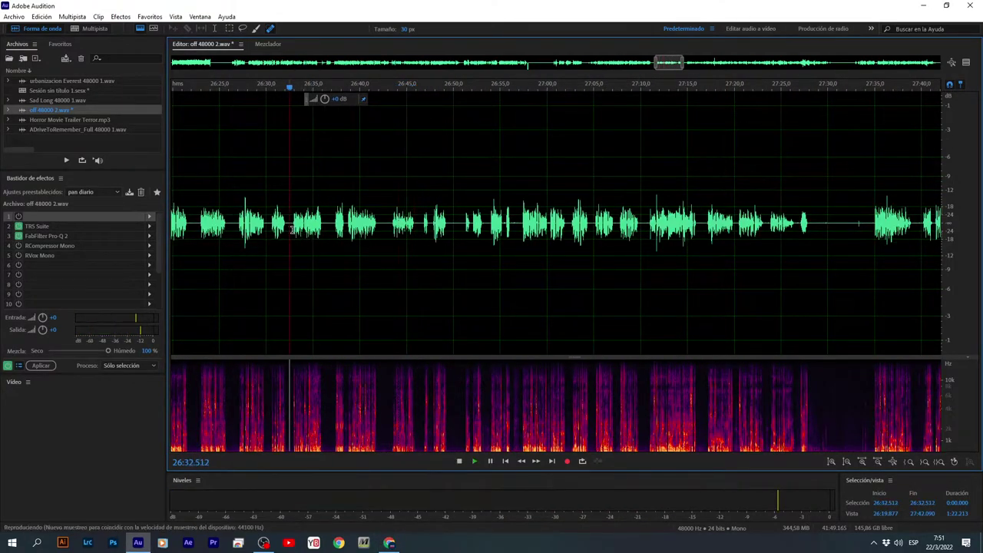
left_click(290, 222)
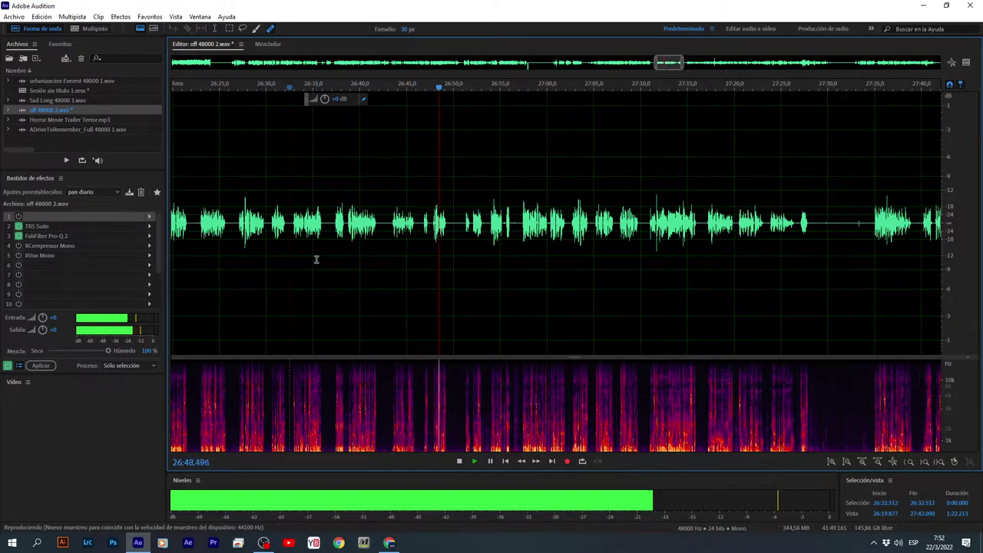
Preview the takes after 26:51.4, delete the unwanted section from about 26:50.3 to 26:57.3, and replay from about 26:48.5.
left_click(466, 269)
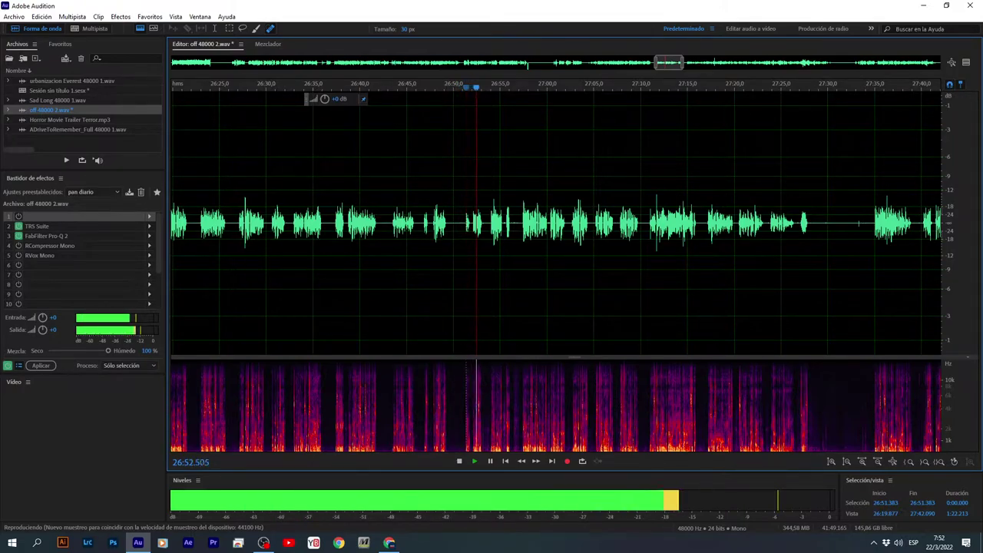
left_click(501, 246)
scroll(478, 254, "up", 3)
key("space")
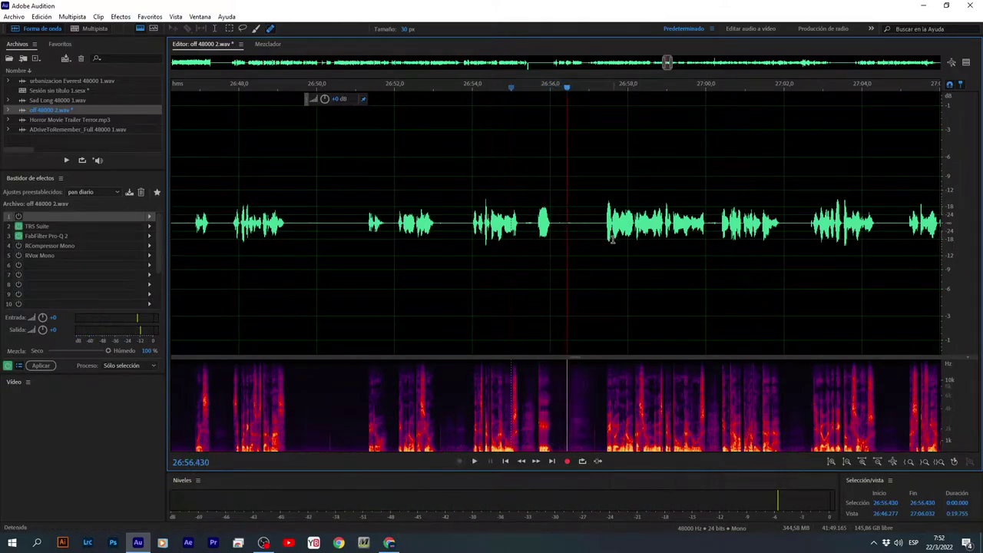
left_click_drag(600, 238, 326, 300)
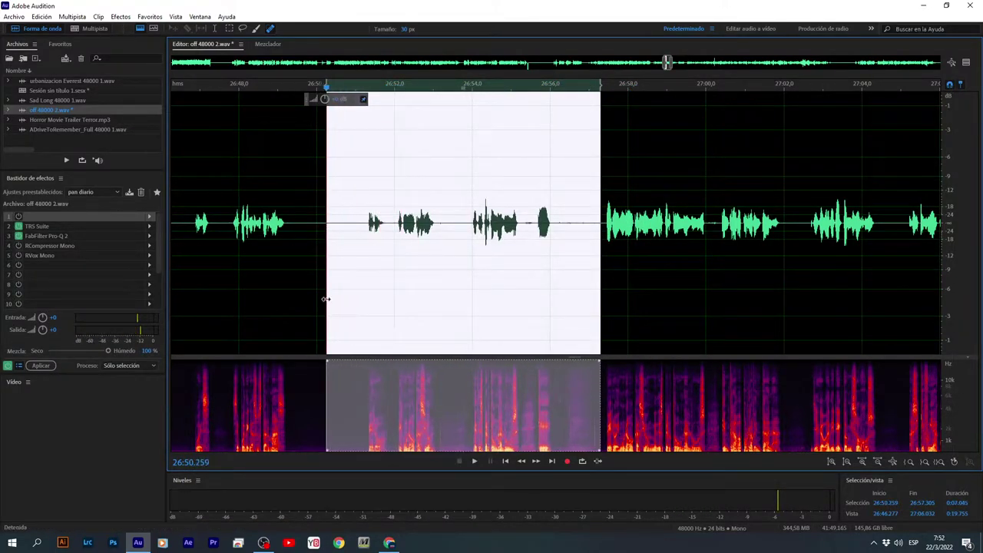
left_click(258, 267)
key("space")
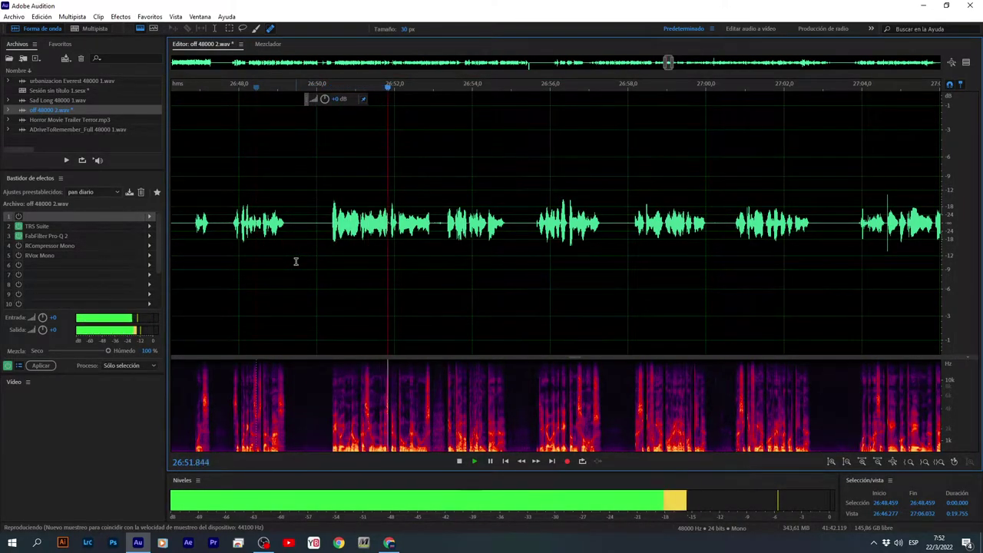
Heal the click at about 26:52.49 in the spectral view and replay the narration from about 26:52.4.
left_click(364, 260)
scroll(364, 259, "up", 2)
key("space")
scroll(437, 270, "up", 8)
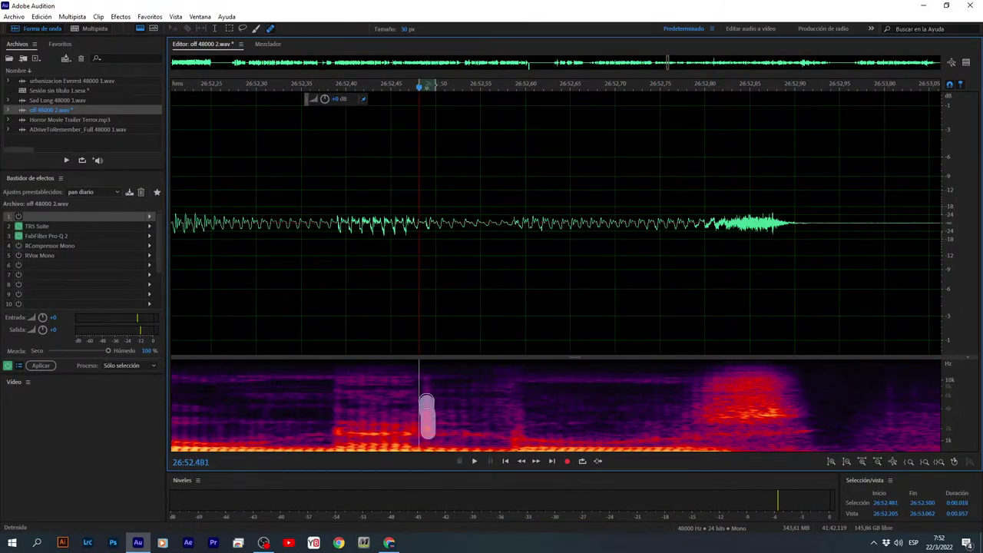
left_click(330, 279)
scroll(330, 279, "down", 8)
key("space")
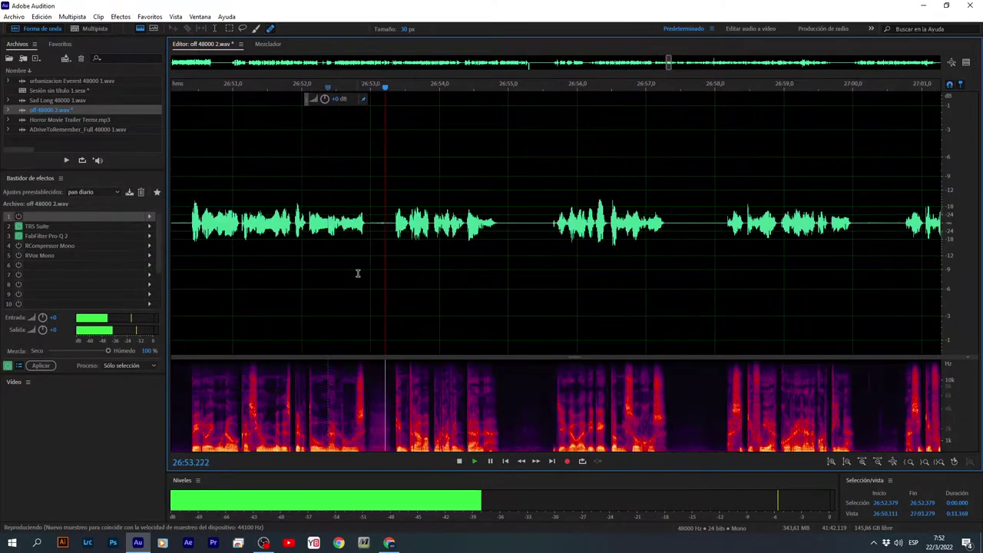
Silence the noisy pause from about 26:52.94 to 26:53.36 and replay the narration from about 26:53.2.
scroll(372, 244, "up", 3)
key("space")
left_click_drag(357, 228, 421, 284)
right_click(424, 290)
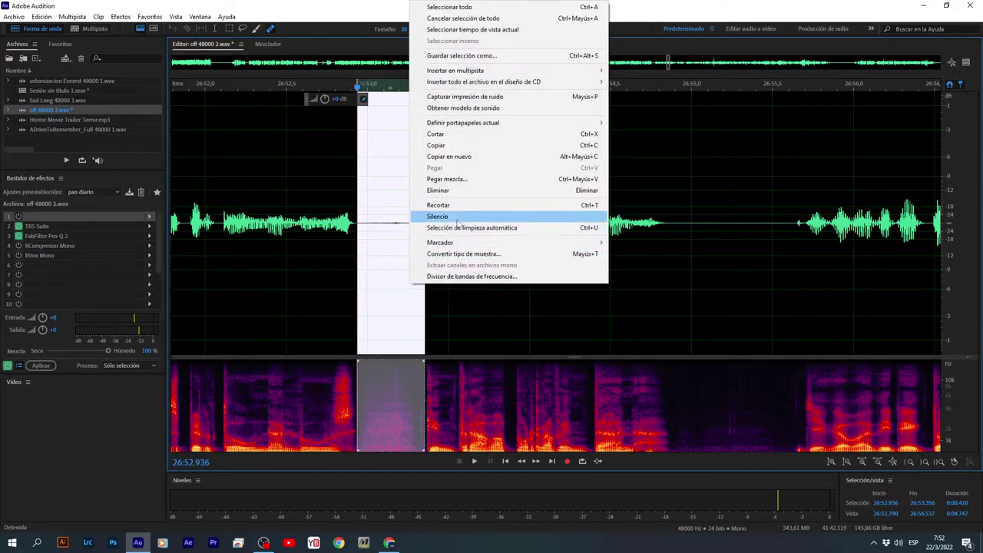
left_click(457, 219)
scroll(380, 277, "down", 4)
key("space")
scroll(412, 261, "down", 4)
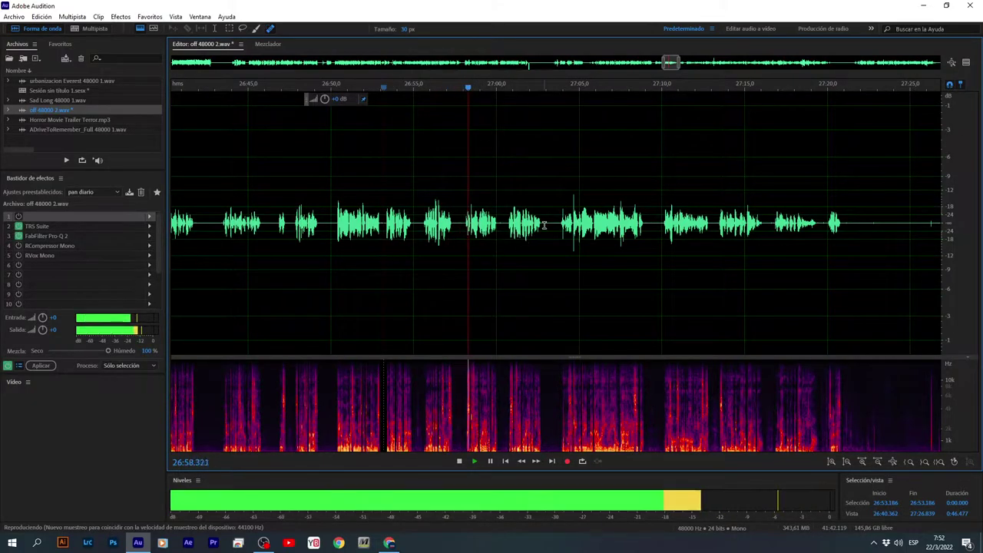
Delete the unwanted take of about 3 seconds starting at about 26:57.75.
scroll(511, 258, "up", 5)
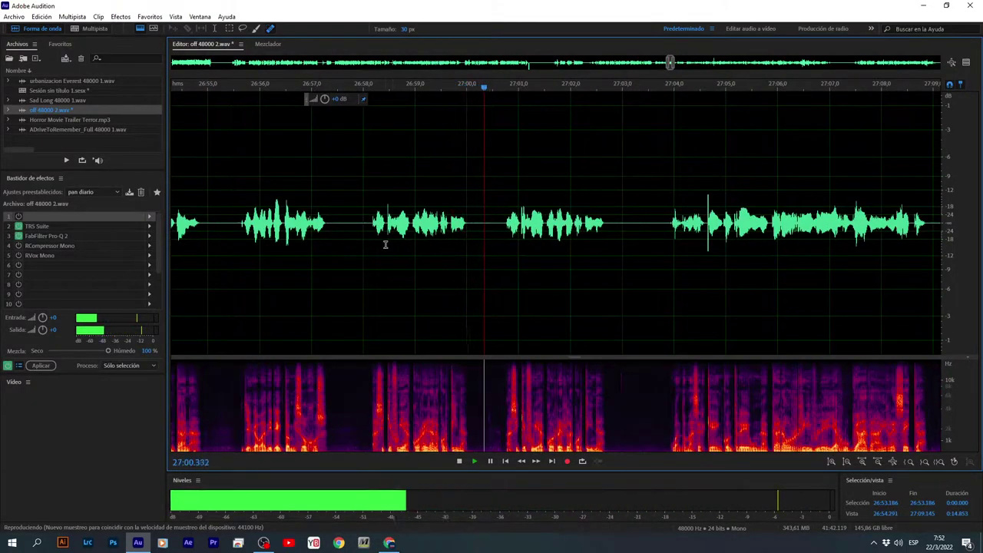
left_click_drag(324, 246, 593, 264)
key("space")
scroll(552, 240, "down", 3)
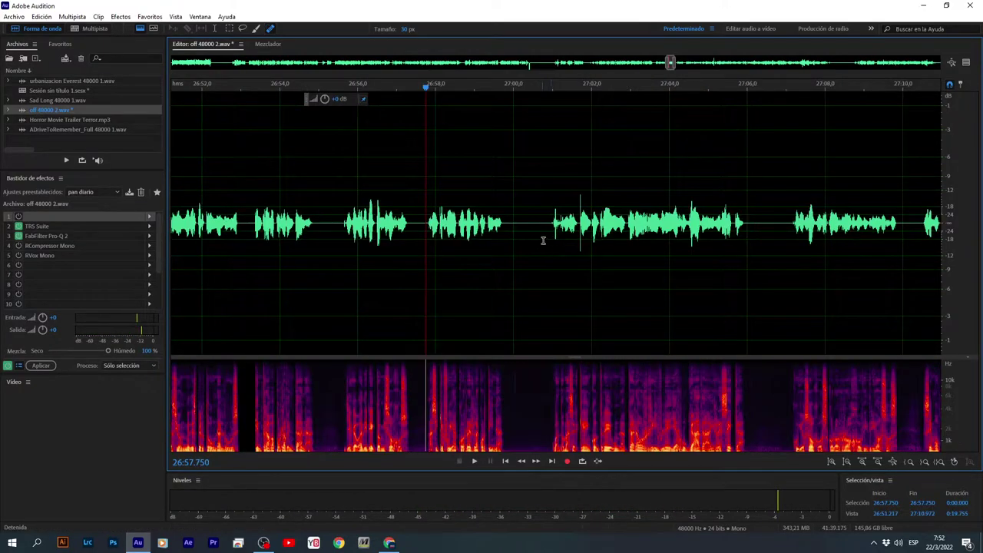
Delete the stretch of silence from 27:00.000 to about 27:00.23 and replay the narration from 27:00.
left_click(541, 240)
key("space")
key("space")
left_click_drag(514, 255, 521, 261)
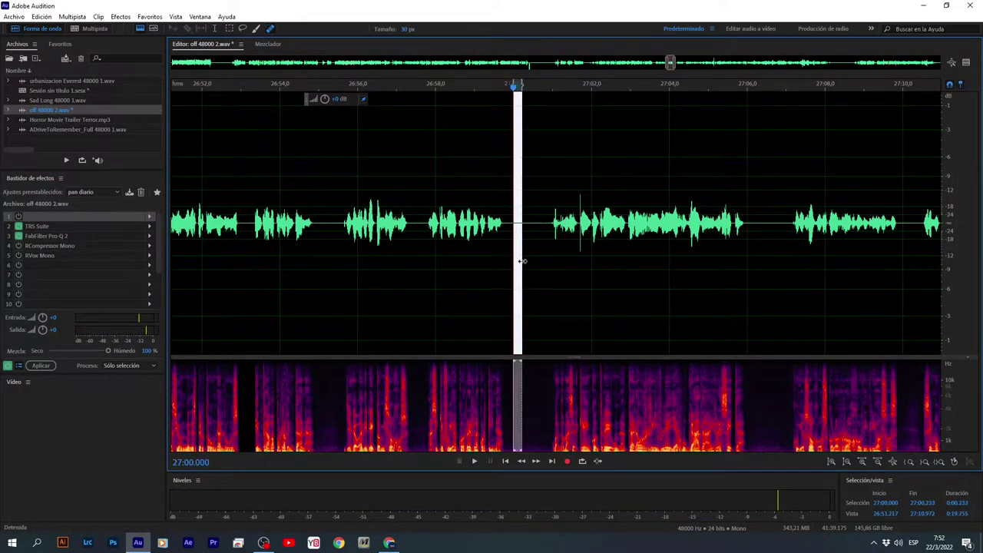
key("Delete")
key("space")
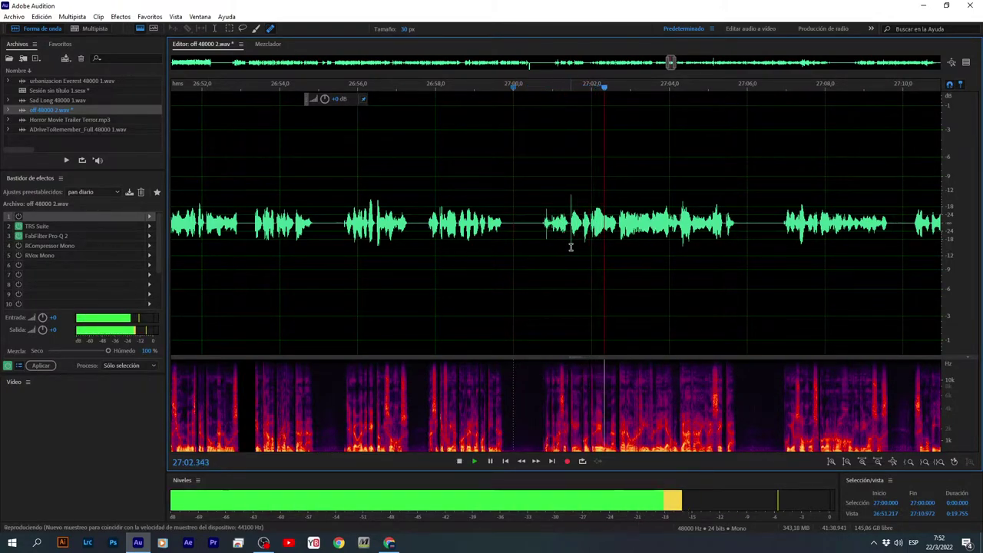
Preview the narration after 27:02 and replay it from about 27:06.5 while surveying the upcoming phrases.
scroll(634, 271, "down", 2)
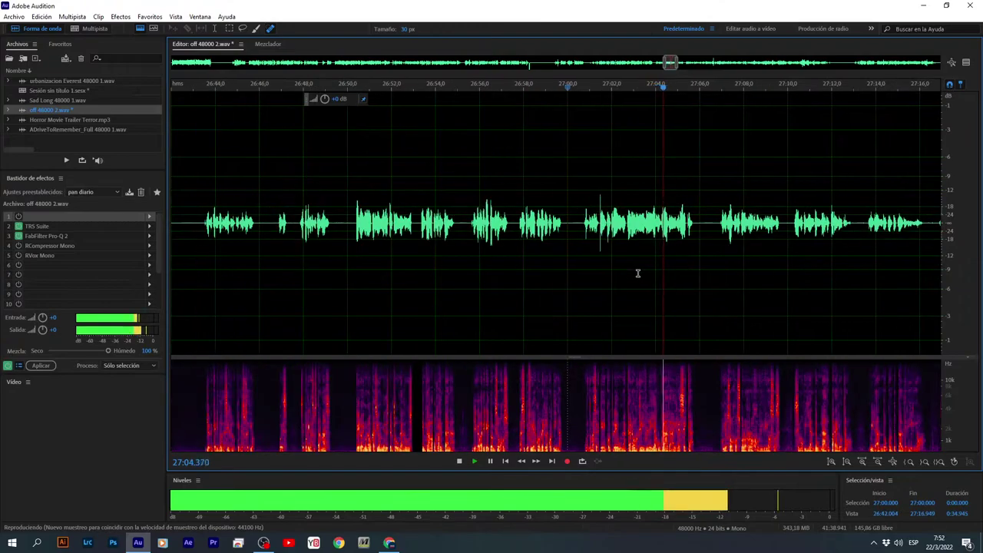
scroll(723, 264, "down", 3)
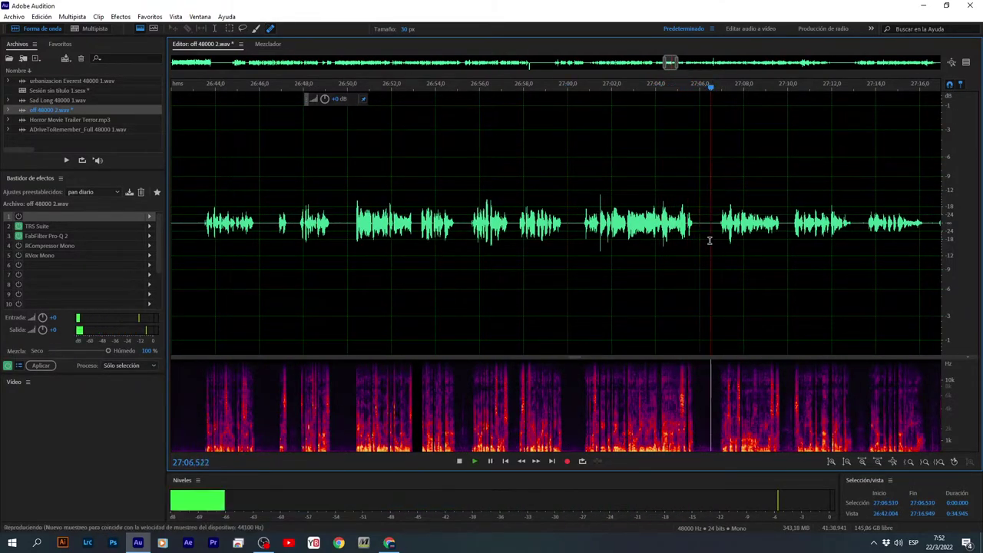
scroll(655, 250, "down", 2)
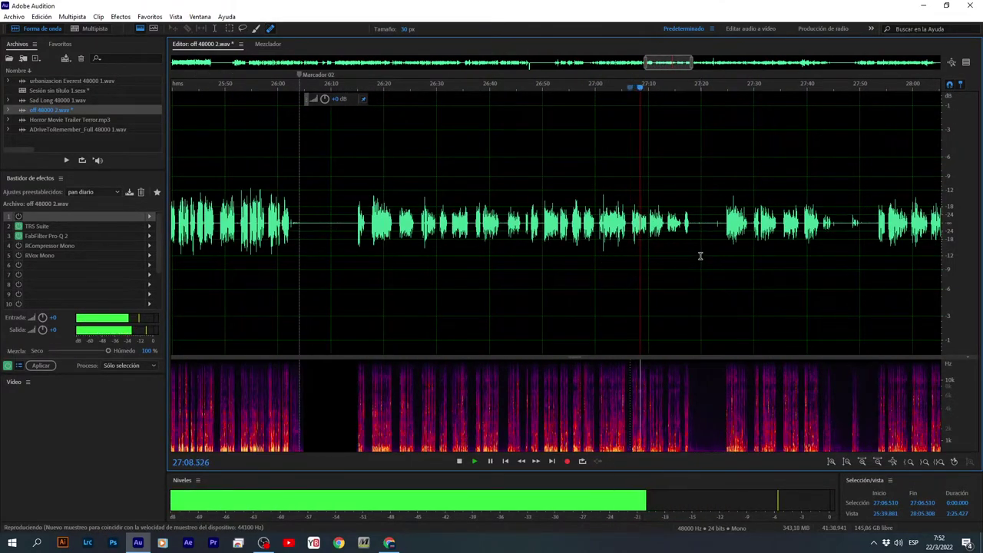
scroll(722, 250, "up", 6)
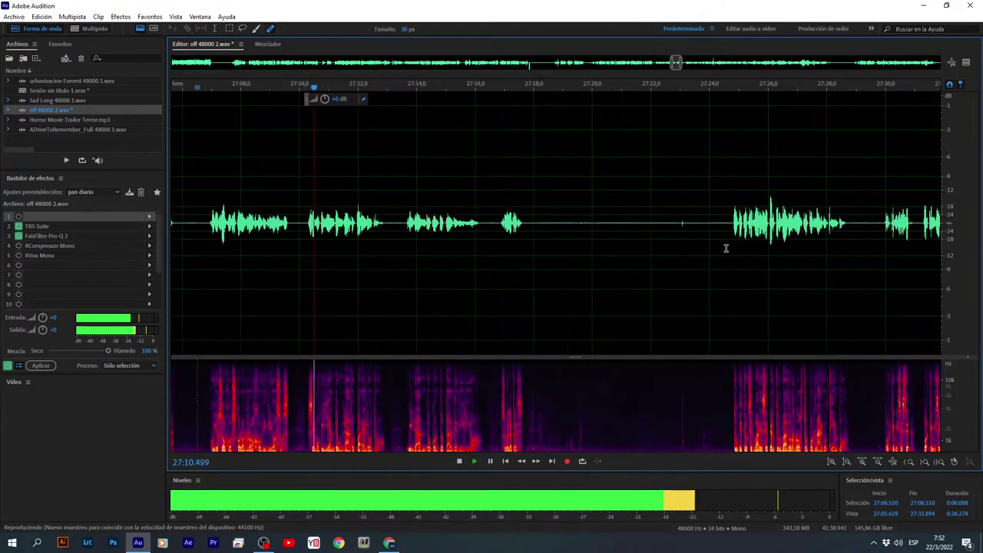
scroll(285, 259, "up", 3)
Silence the noisy pause from about 27:09.6 to 27:10.3 and replay the narration from 27:10.
left_click(291, 264)
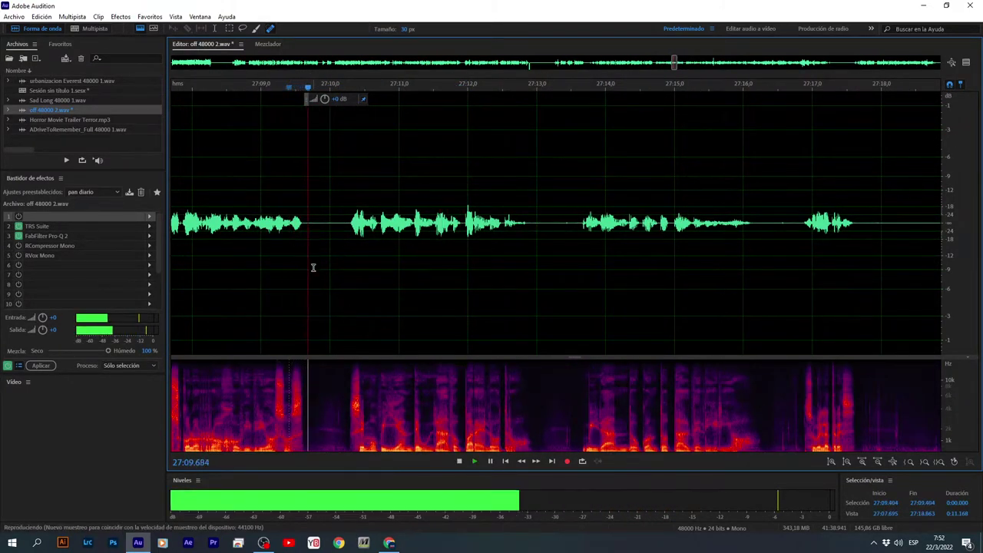
scroll(303, 256, "up", 2)
left_click_drag(288, 226, 396, 271)
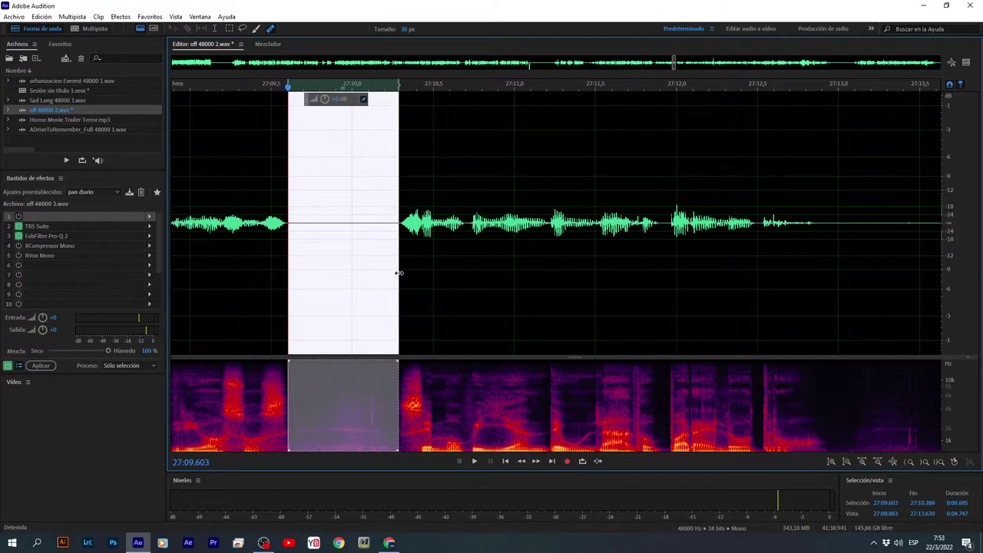
right_click(399, 273)
left_click(419, 462)
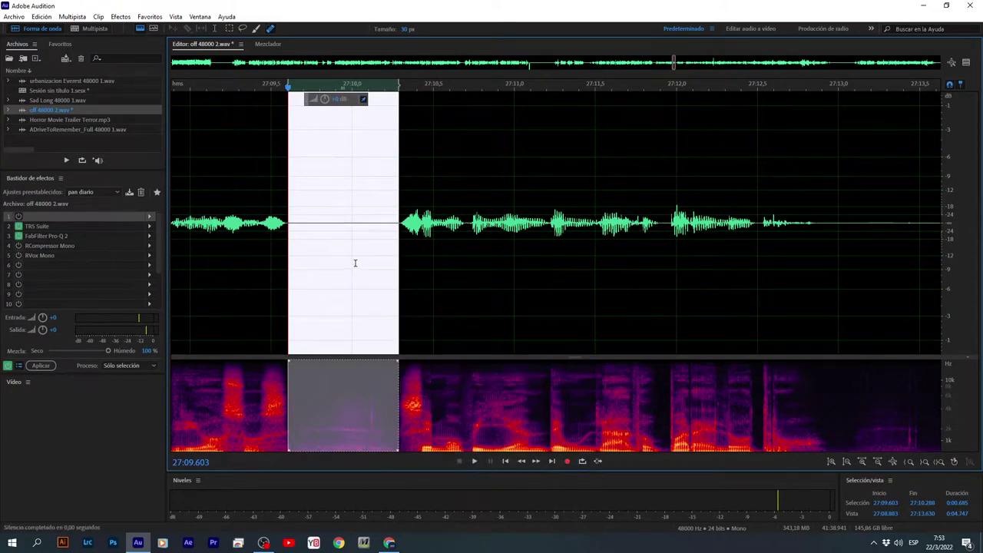
scroll(355, 262, "down", 2)
left_click(355, 262)
key("space")
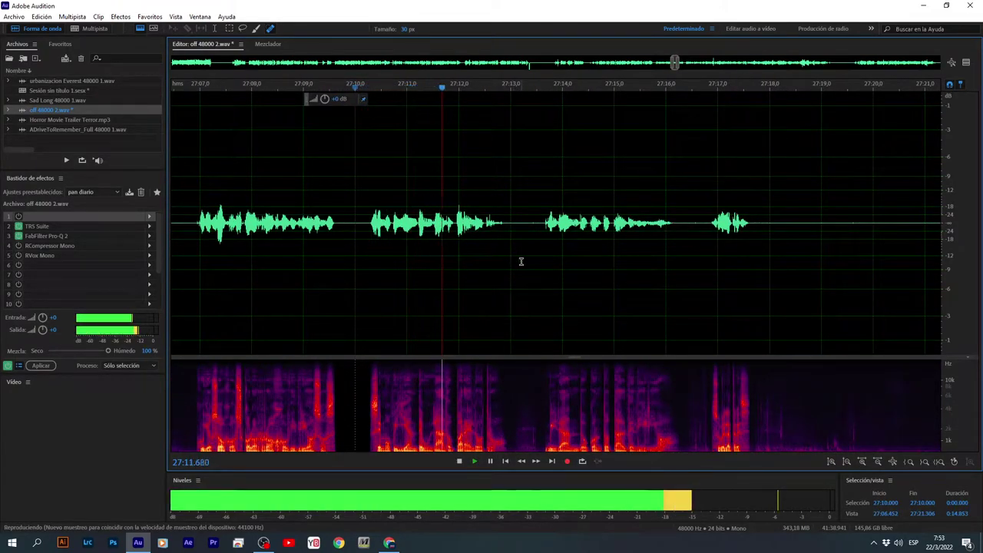
Heal the click at about 27:11.5 in the spectral view and replay the phrase from about 27:11.4.
scroll(522, 263, "up", 3)
left_click(311, 284)
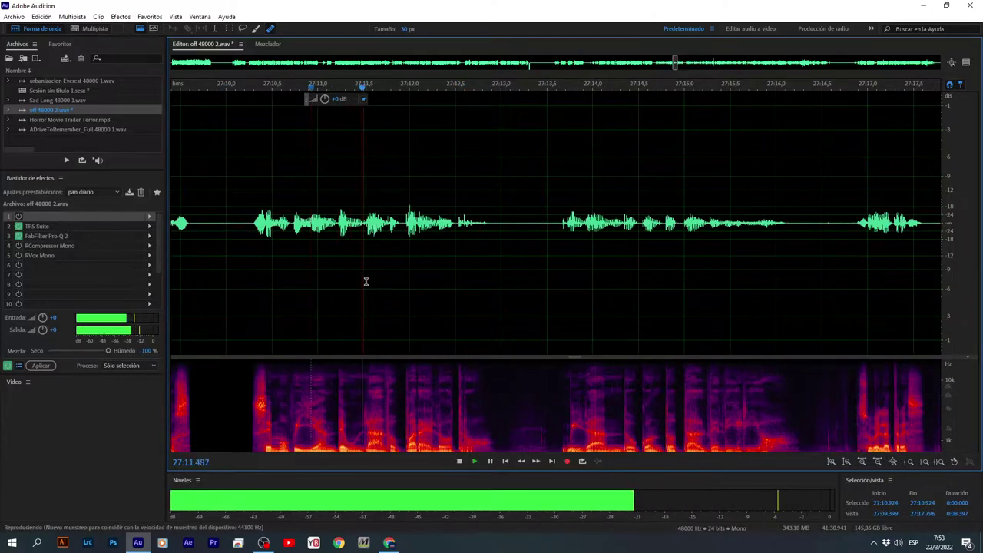
scroll(366, 281, "up", 5)
key("space")
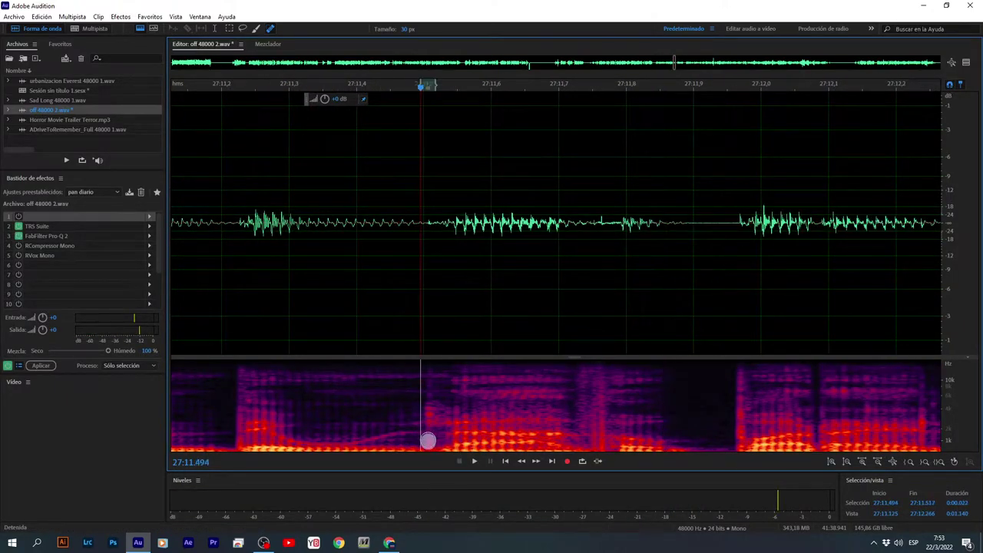
left_click_drag(431, 401, 431, 403)
scroll(364, 285, "down", 2)
key("space")
scroll(364, 285, "down", 2)
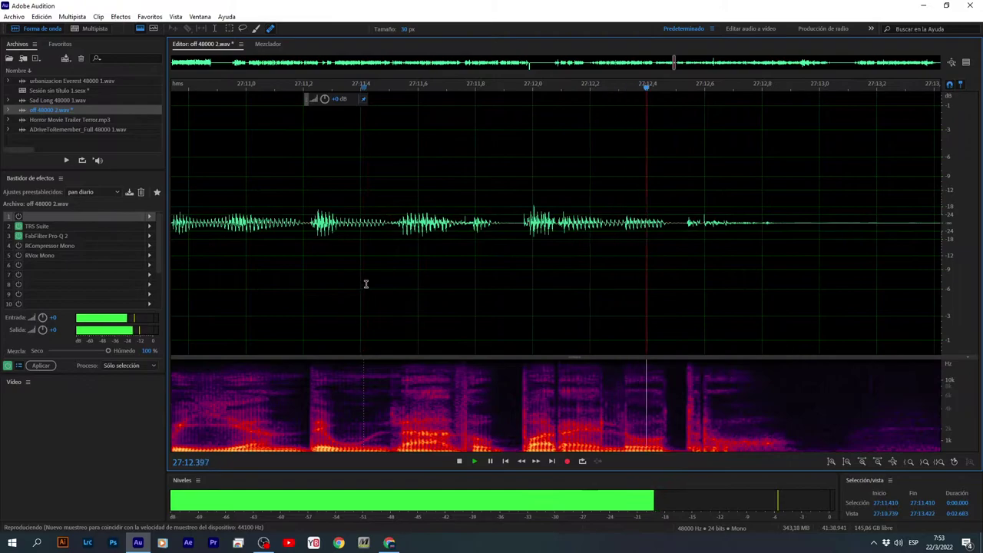
Heal the click at about 27:12.24 in the spectral view and replay the phrase from about 27:11.5.
key("space")
left_click(594, 292)
scroll(636, 303, "up", 3)
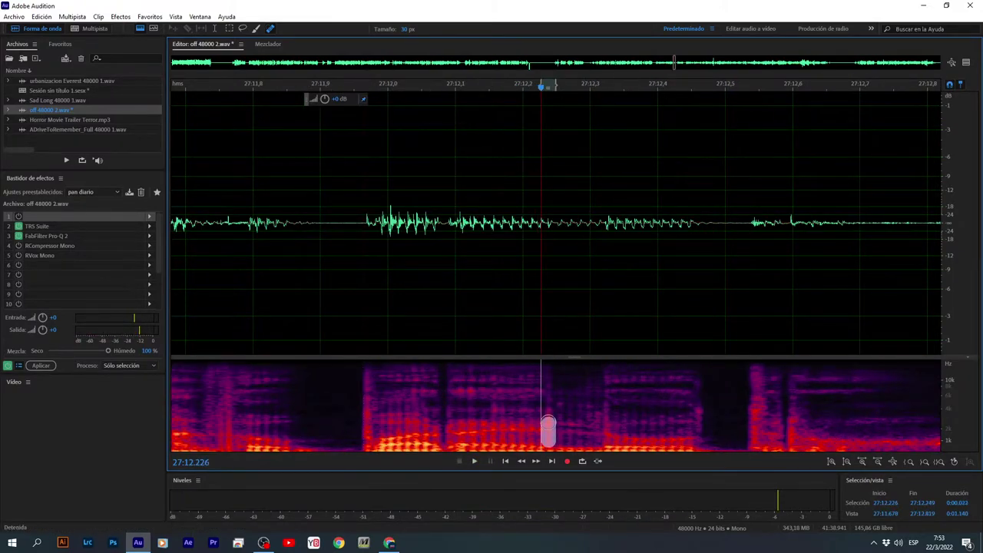
scroll(556, 321, "down", 4)
left_click(397, 317)
key("space")
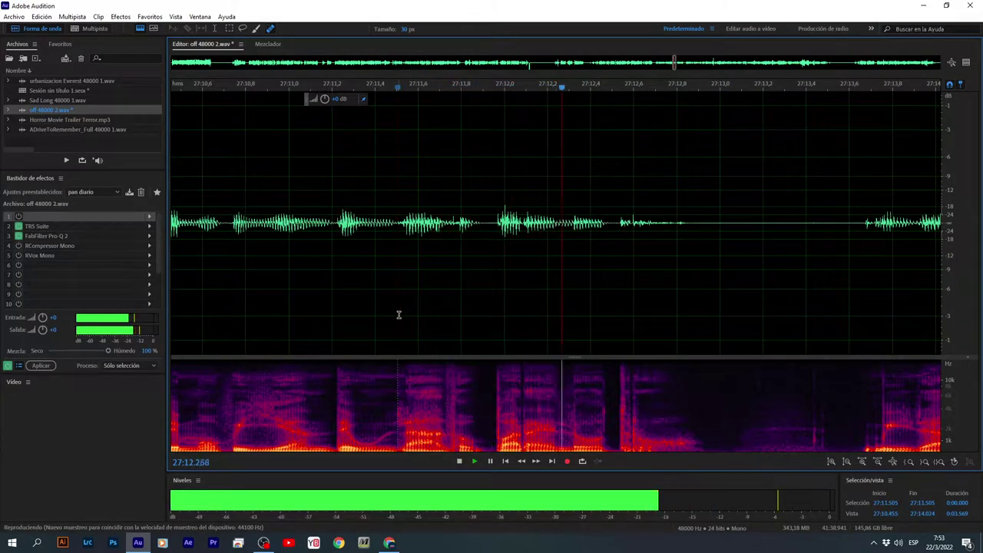
Silence the pause from about 27:12.9 to 27:13.6 while the narration keeps playing.
scroll(399, 314, "down", 4)
left_click_drag(495, 237, 544, 274)
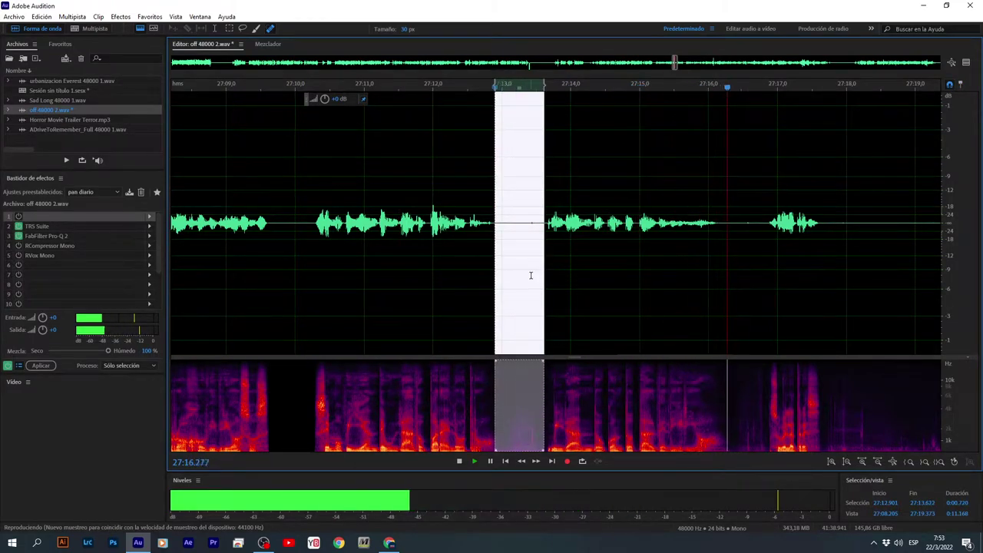
right_click(530, 275)
left_click(584, 459)
scroll(511, 279, "down", 4)
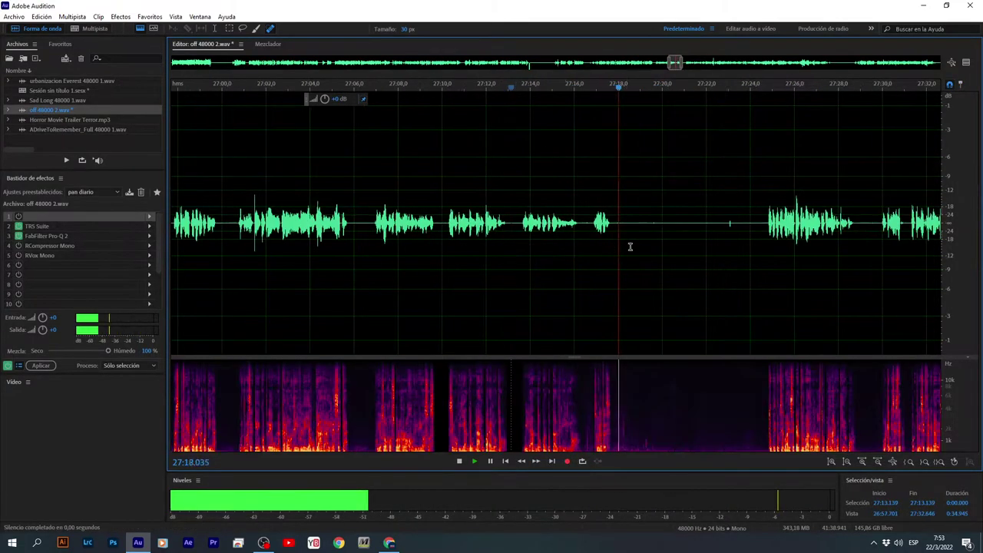
Delete the short take at about 27:17 and the long gap behind it, from about 27:16.5 to 27:23.4.
scroll(623, 248, "up", 3)
left_click_drag(532, 239, 795, 304)
key("Delete")
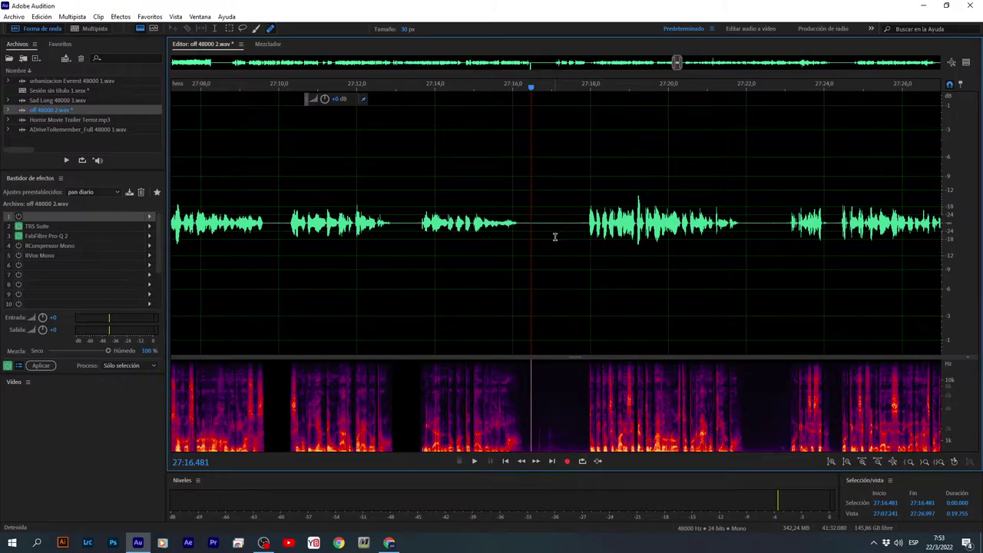
scroll(529, 235, "up", 2)
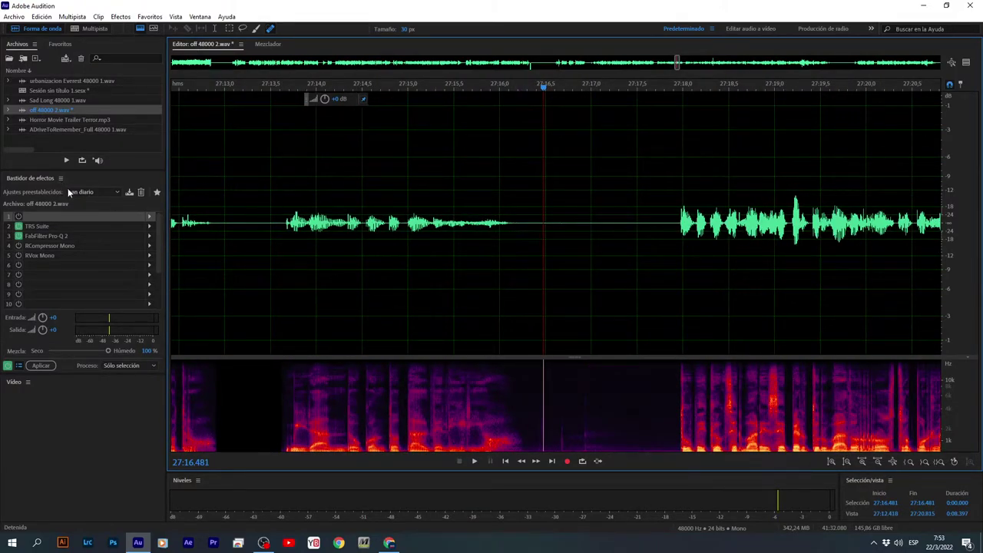
Open the Horror Movie Trailer Terror audio file from the desktop and return to the maximized Adobe Audition editor.
double_click(657, 8)
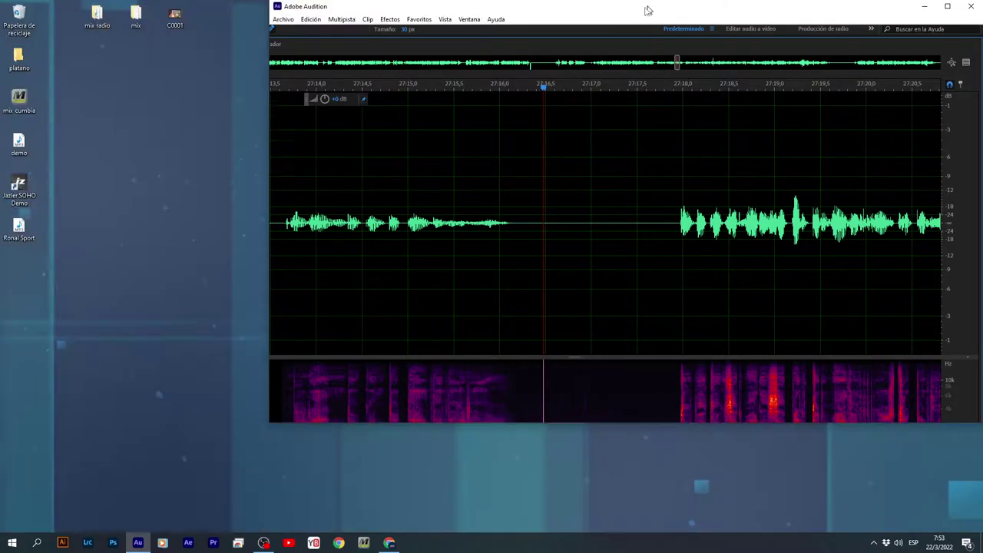
double_click(956, 272)
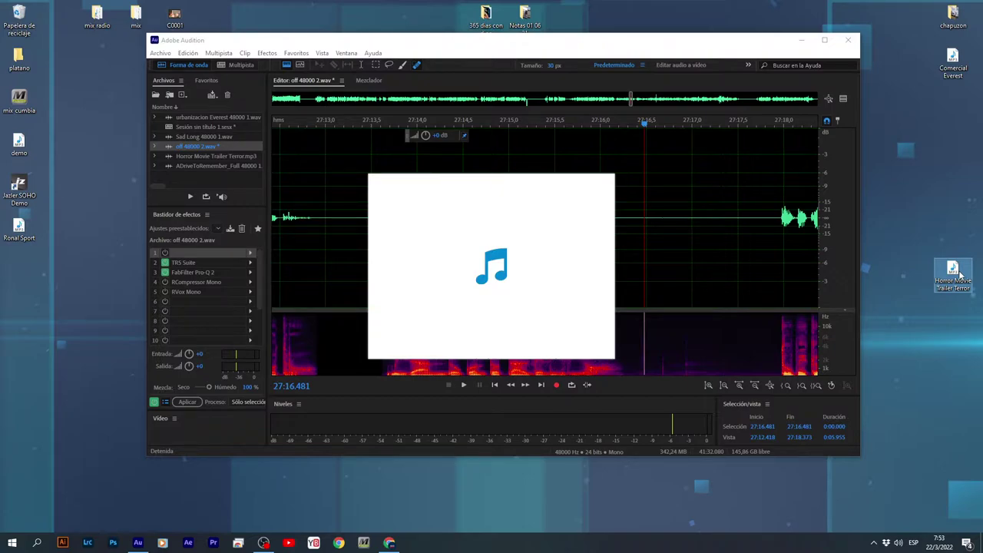
left_click(824, 41)
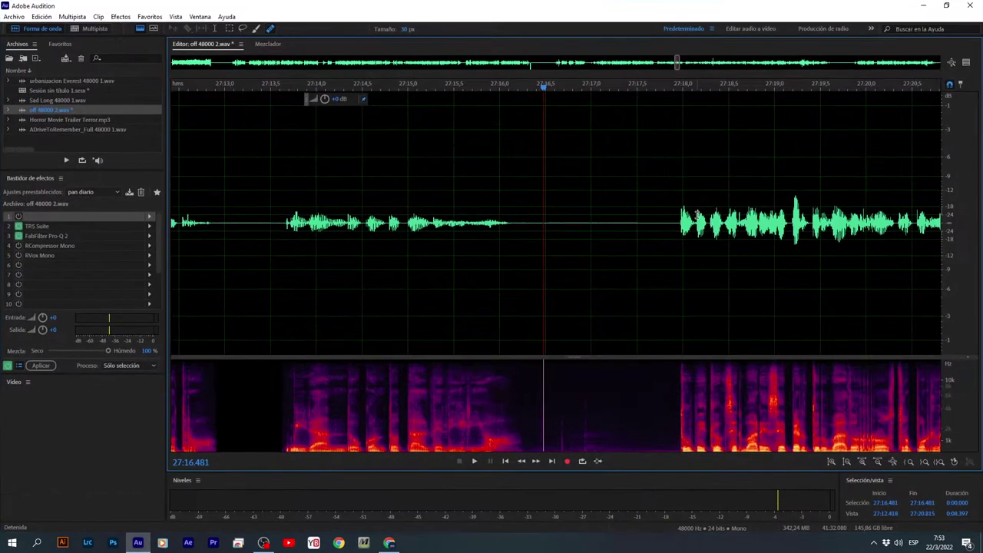
Silence the pause from about 27:16.2 to 27:17.9 and play the narration from about 27:16.8.
left_click_drag(517, 230, 677, 278)
right_click(613, 245)
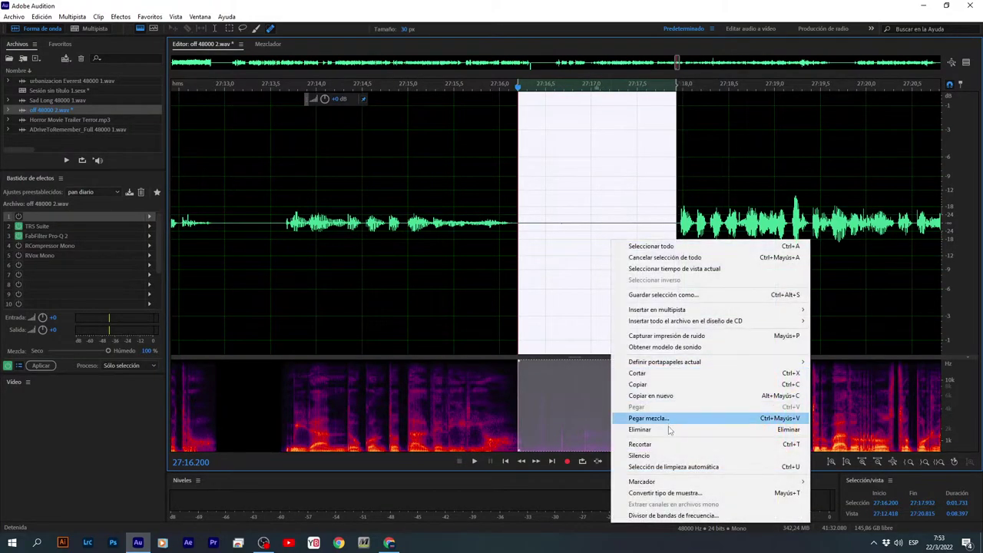
left_click(639, 456)
left_click(575, 238)
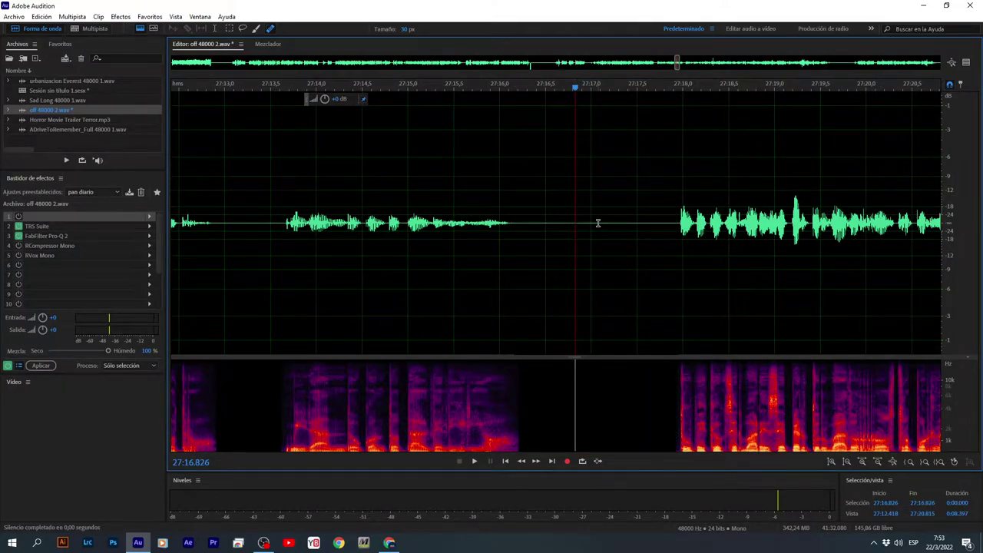
key("space")
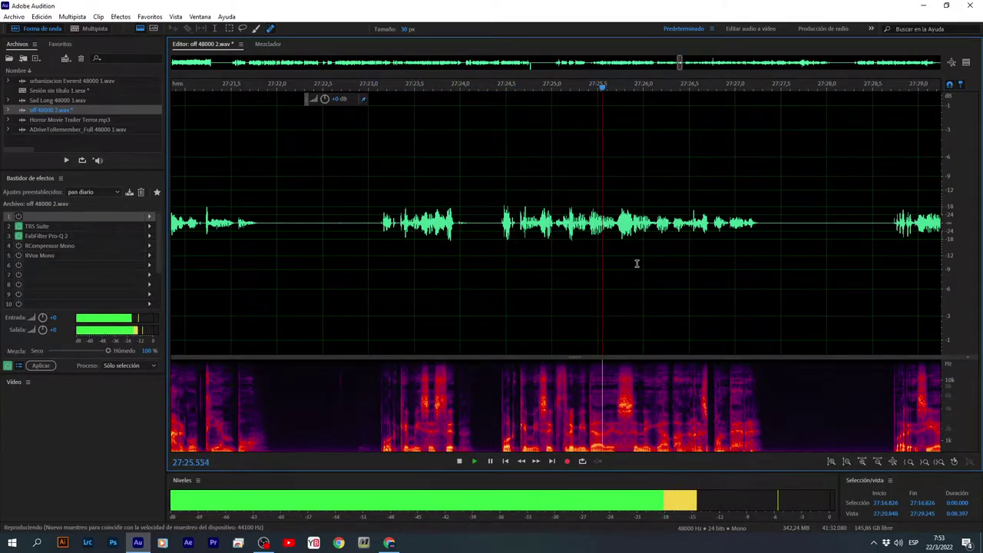
Delete the short take from about 27:22.4 to 27:24.2 and replay the narration from 27:20.
scroll(638, 265, "down", 2)
scroll(584, 246, "down", 2)
left_click_drag(505, 257, 559, 293)
key("Delete")
left_click(434, 282)
key("space")
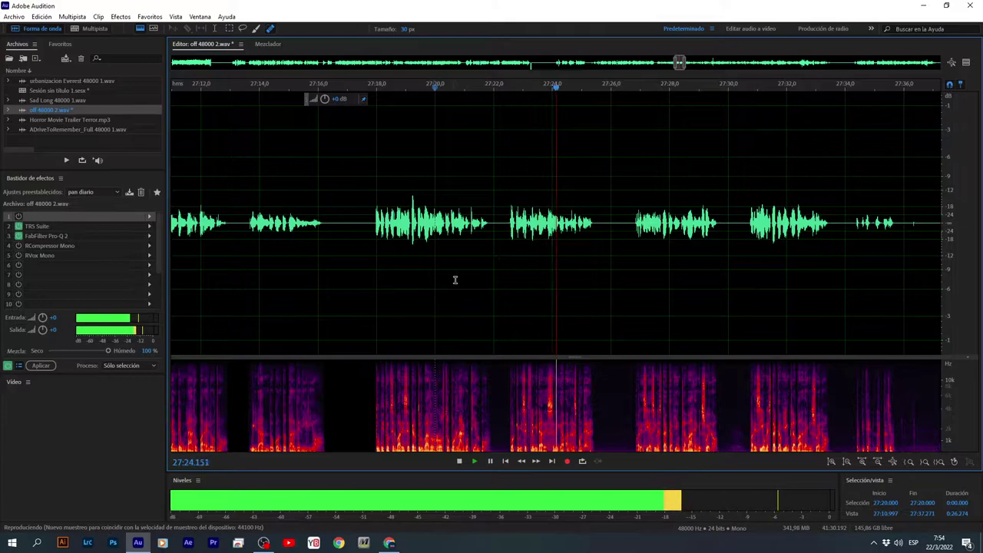
key("m")
key("space")
key("space")
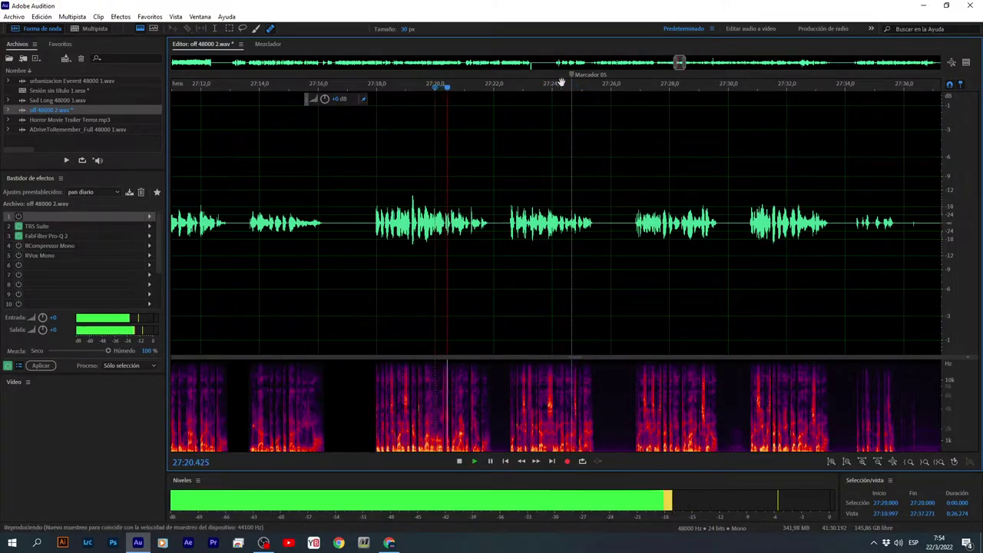
right_click(576, 74)
left_click(588, 81)
Silence the tiny click at about 27:21.16 and replay the narration from about 27:20.95.
left_click(459, 248)
scroll(459, 254, "up", 8)
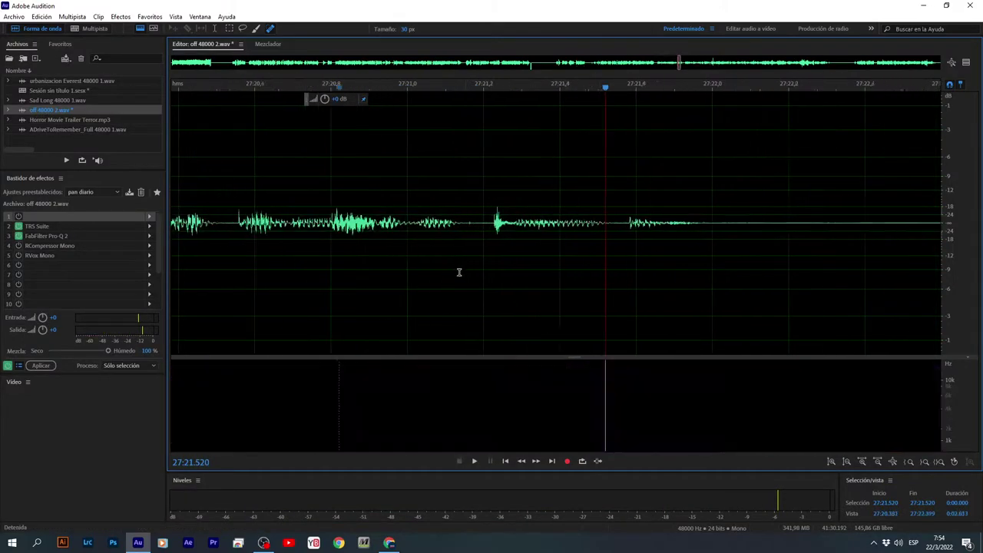
key("space")
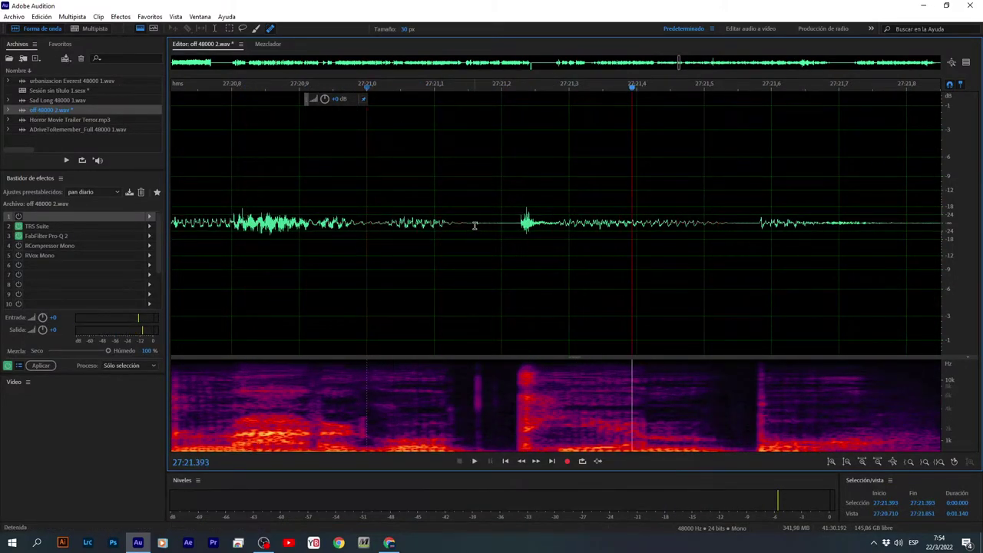
right_click(479, 239)
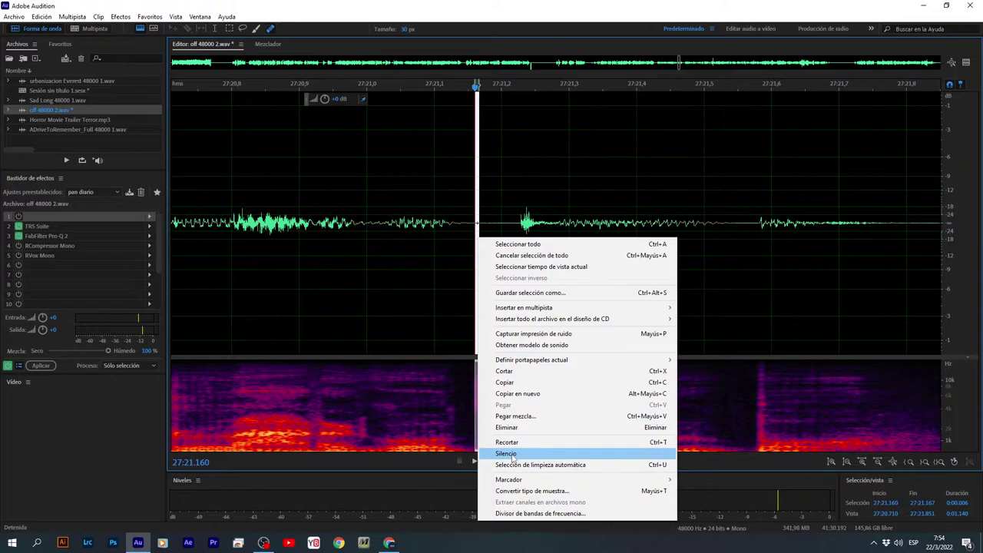
left_click(513, 456)
key("space")
scroll(395, 297, "down", 5)
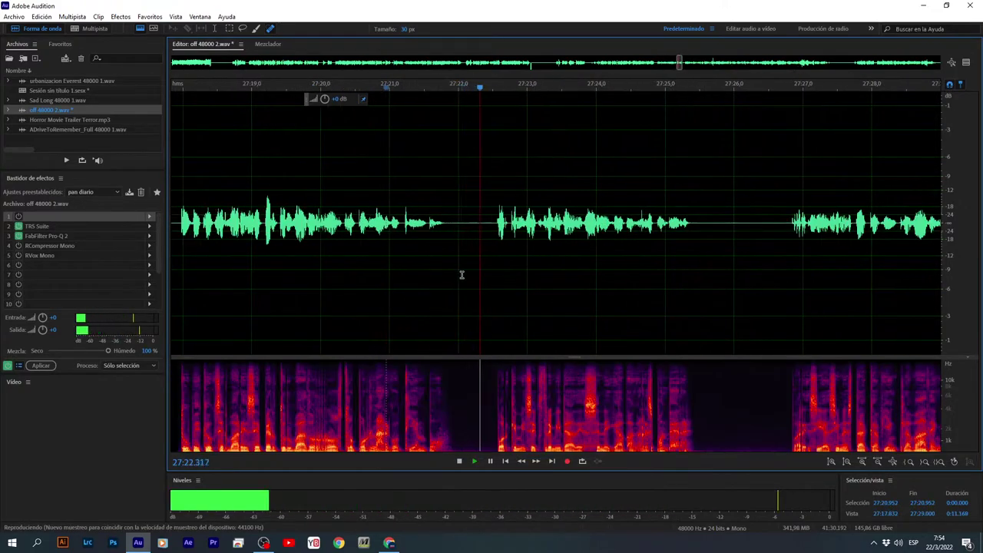
Preview the phrases between about 27:22 and 27:31 and sample the take starting near 27:44.4.
scroll(462, 274, "down", 2)
scroll(557, 265, "up", 2)
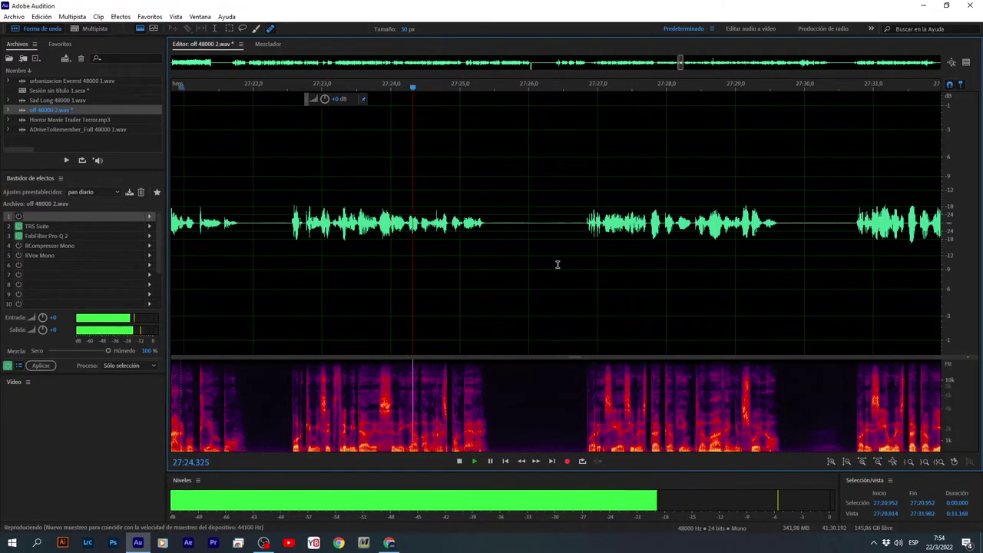
scroll(497, 241, "down", 3)
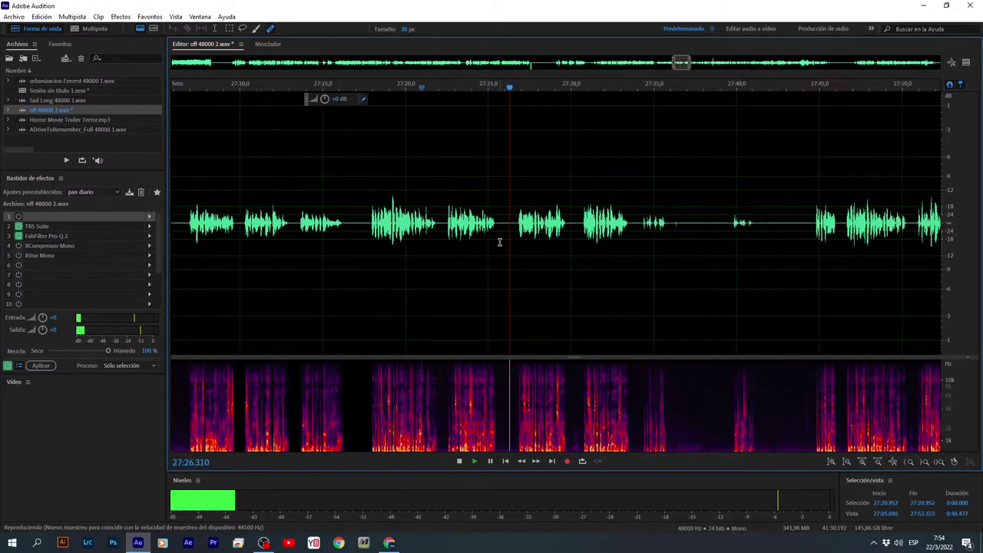
scroll(520, 249, "up", 3)
key("space")
key("space")
scroll(643, 239, "down", 3)
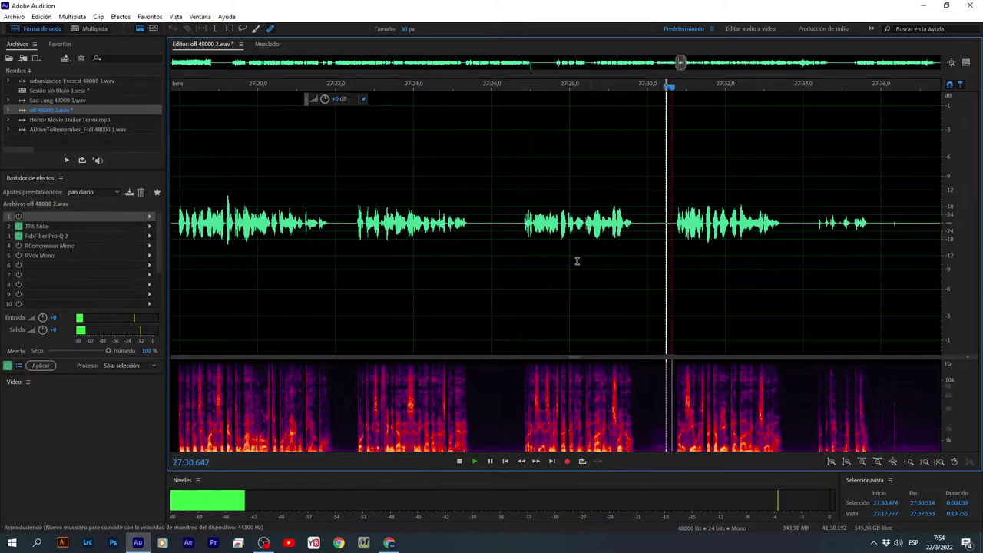
left_click(847, 239)
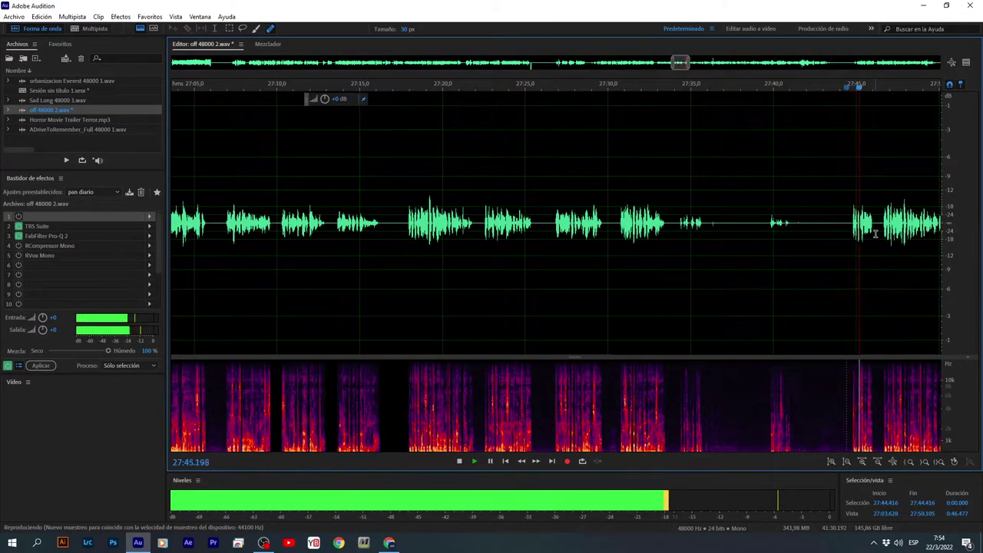
key("space")
Preview the takes around 27:30 and delete the one from about 27:26.5 to 27:30.6.
left_click(621, 236)
key("space")
scroll(621, 236, "up", 2)
key("space")
left_click_drag(621, 236, 412, 285)
key("space")
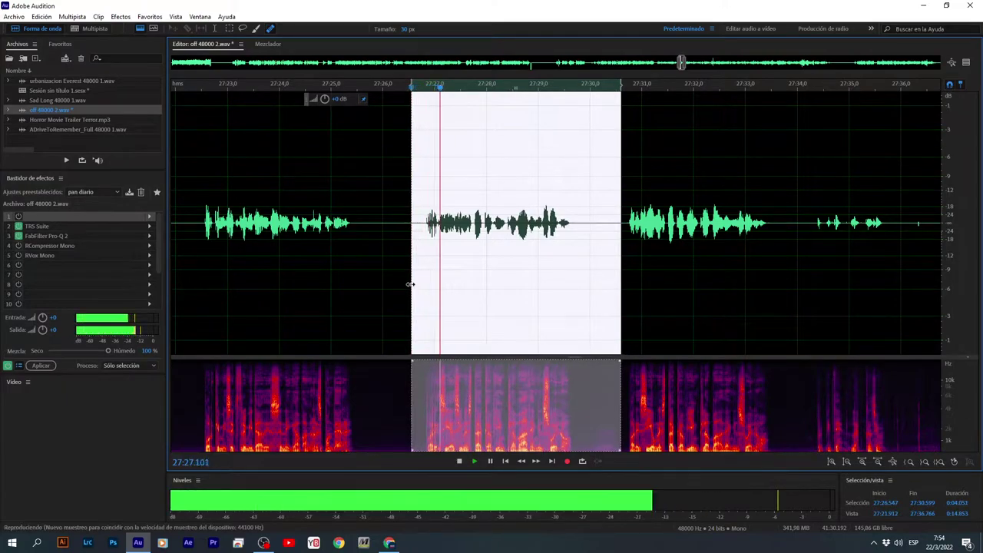
key("Delete")
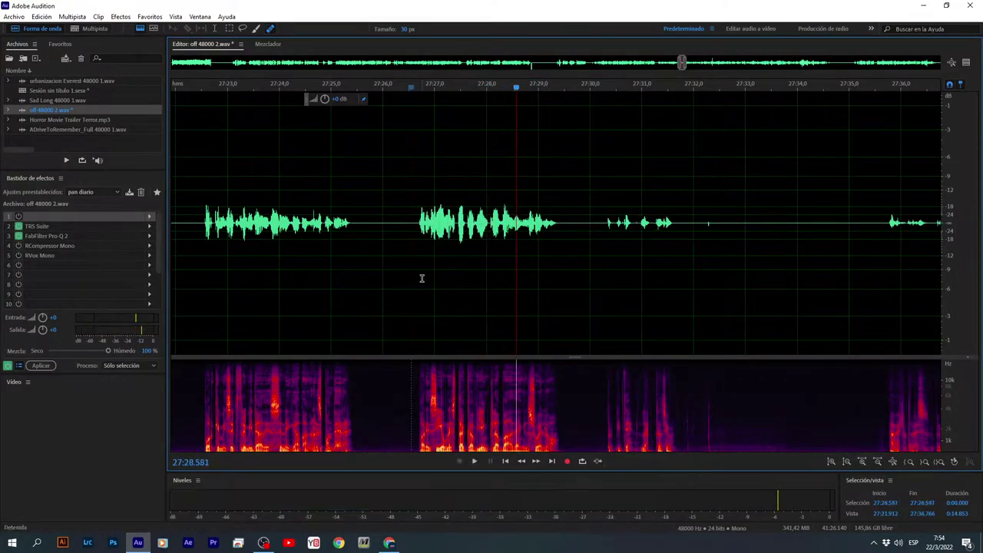
Examine the start of the phrase at 27:26.7 up close and replay it from about 27:26.8.
scroll(438, 284, "up", 5)
key("space")
scroll(345, 289, "down", 2)
left_click(345, 289)
key("space")
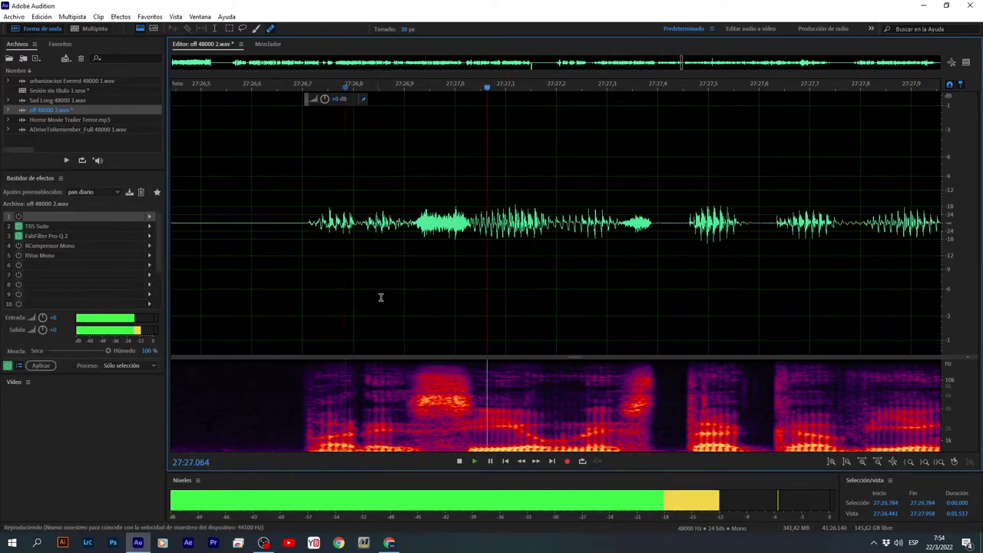
Locate and heal the click around 27:27.5 in the spectral view and replay the phrase from 27:26.5.
scroll(461, 296, "down", 3)
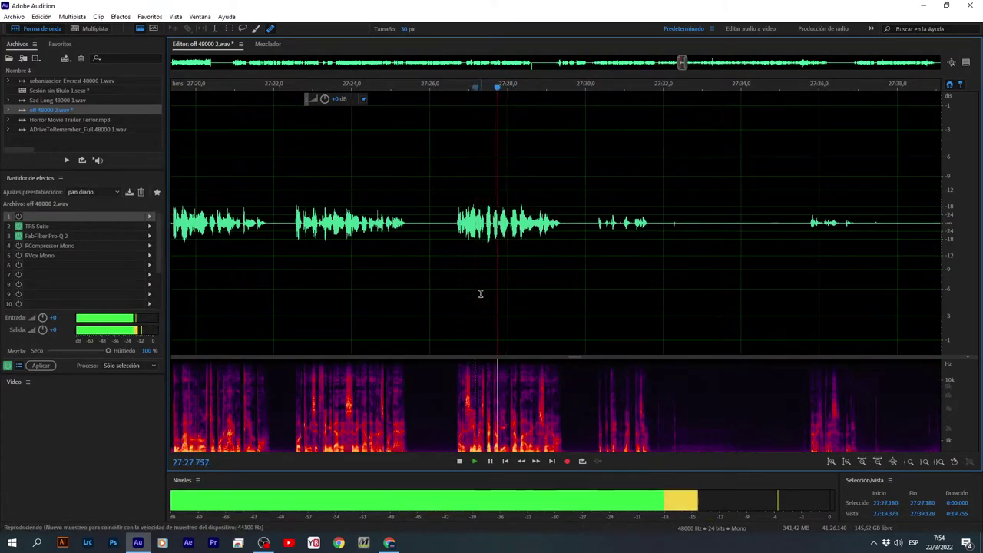
scroll(481, 293, "up", 4)
left_click(448, 299)
key("space")
scroll(576, 398, "up", 2)
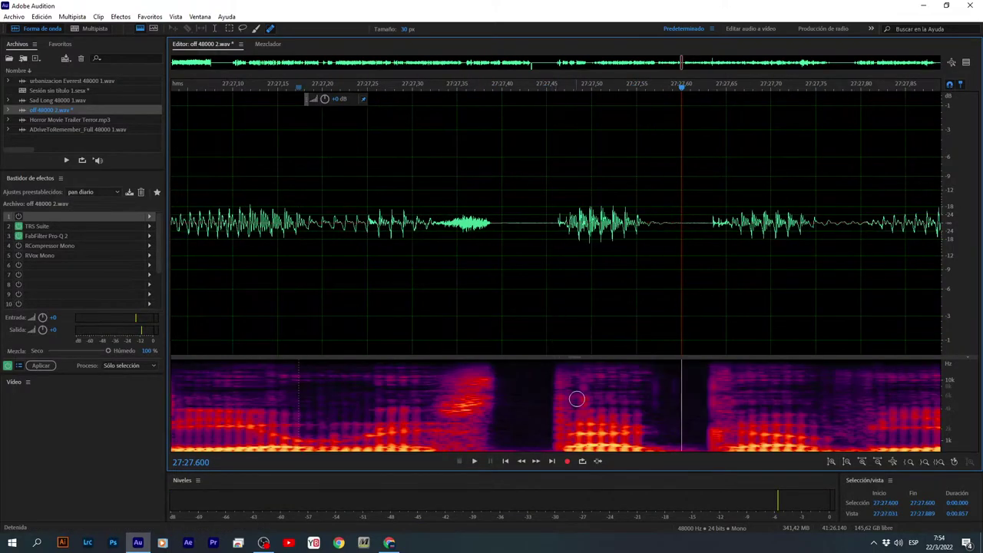
scroll(500, 287, "down", 3)
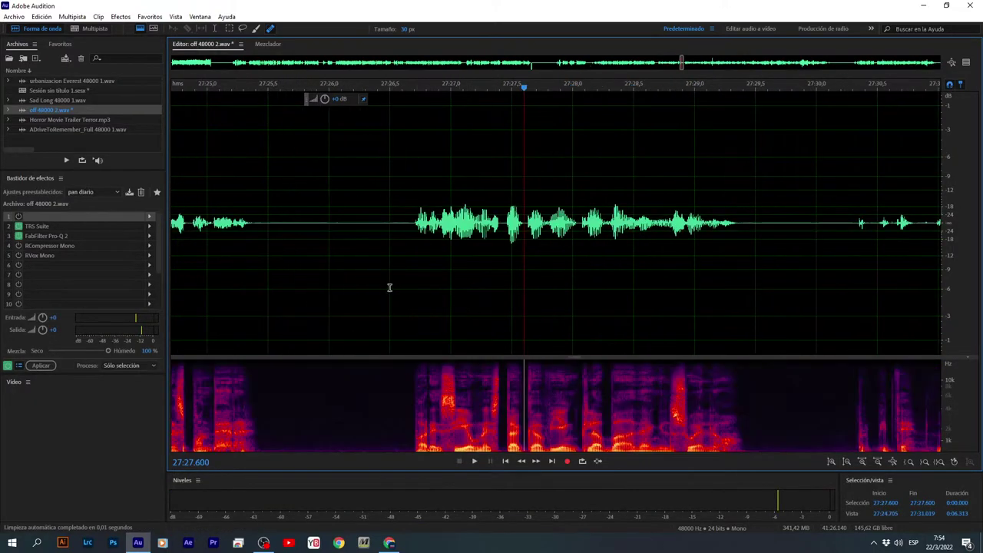
left_click(389, 288)
key("space")
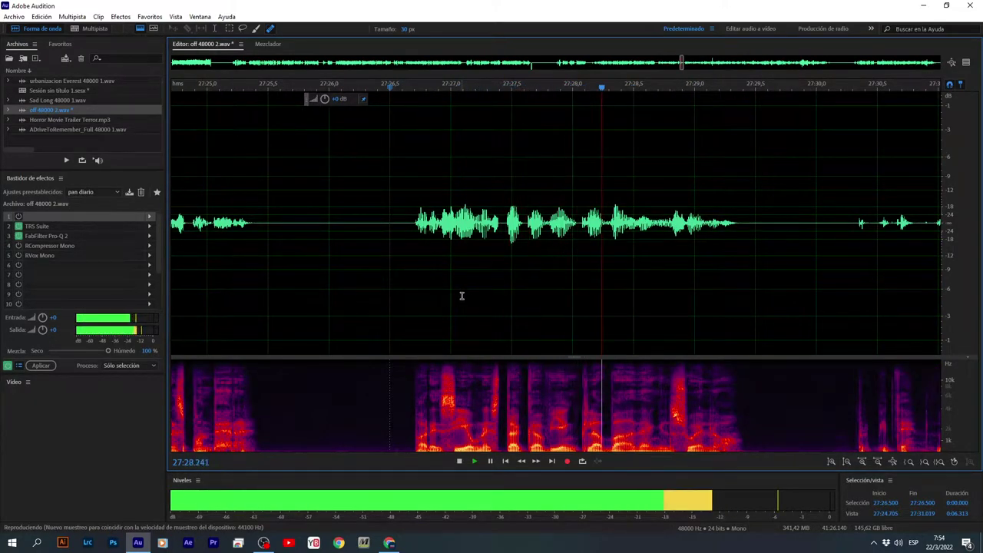
Delete the faint takes and gaps from about 27:29.5 to 27:40.0 and play the narration across the cut.
scroll(461, 296, "down", 2)
left_click_drag(532, 233, 840, 294)
key("space")
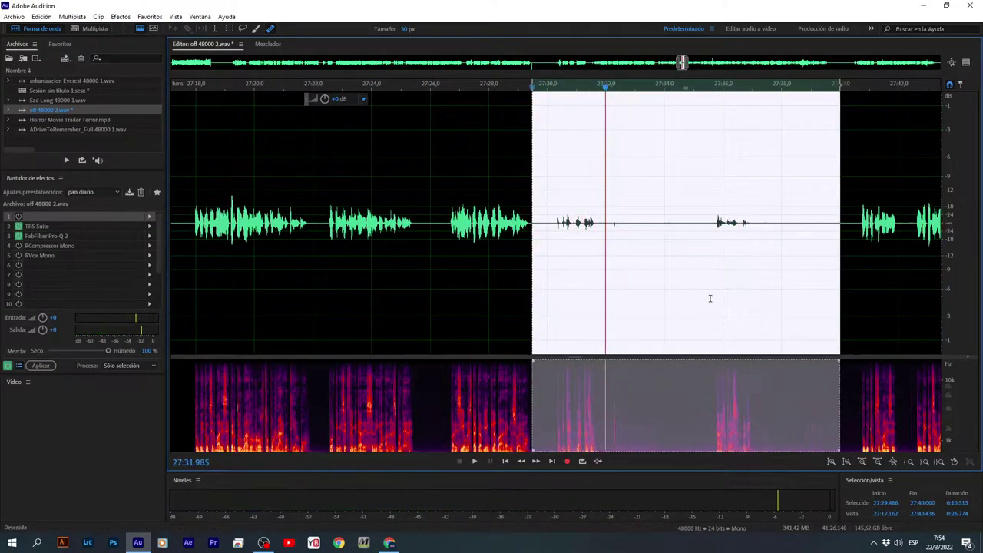
key("ctrl+z")
key("space")
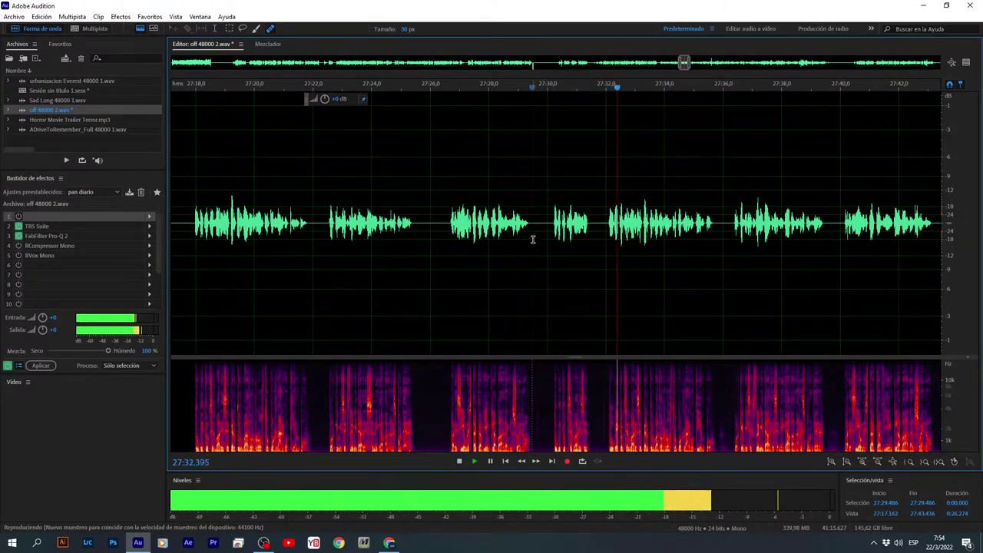
Silence the short phrase from about 27:29.6 to 27:32.0 and continue the preview from about 27:33.1.
left_click_drag(537, 236, 605, 261)
right_click(605, 261)
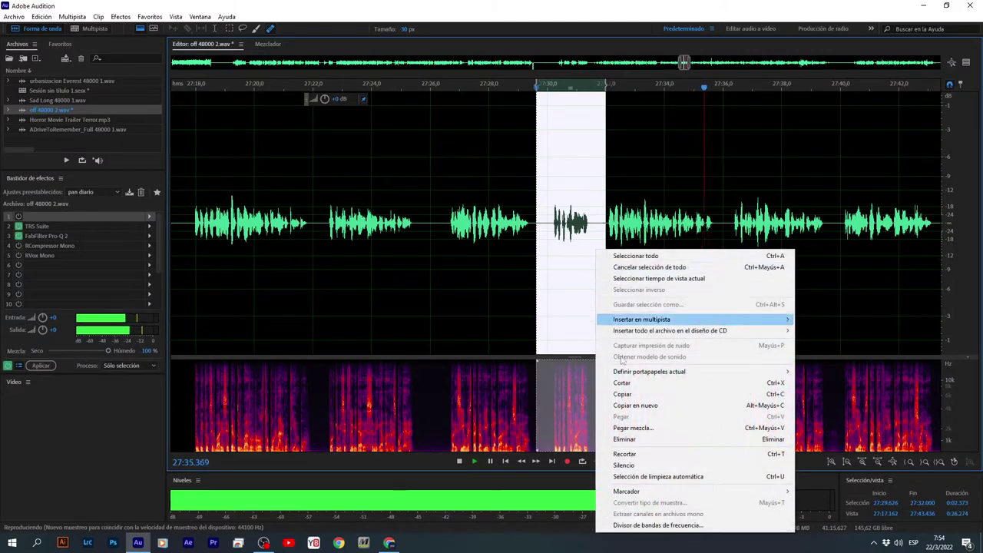
left_click(640, 466)
left_click(638, 274)
scroll(678, 278, "up", 2)
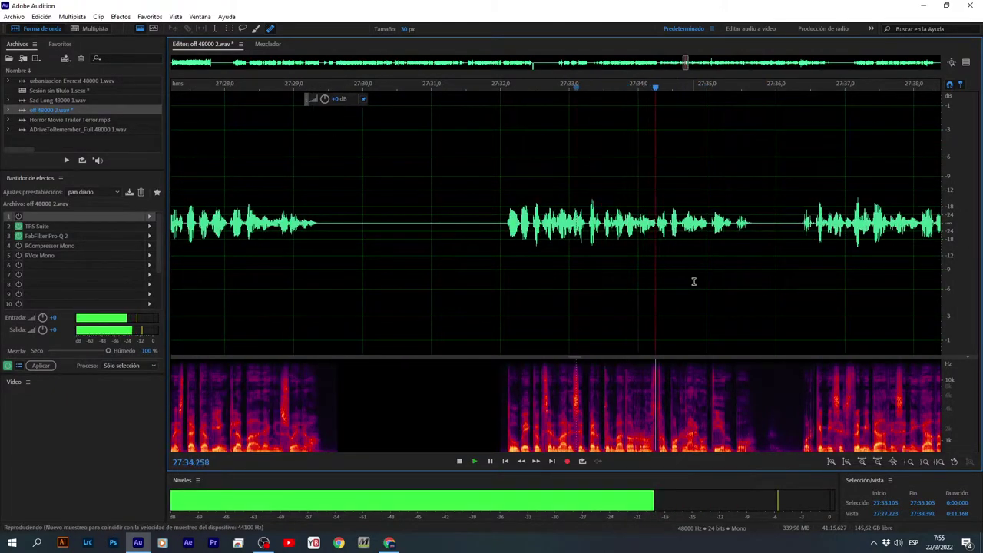
Heal the click at about 27:34.7 in the spectral view and replay the phrase from about 27:34.5.
scroll(702, 284, "up", 4)
key("space")
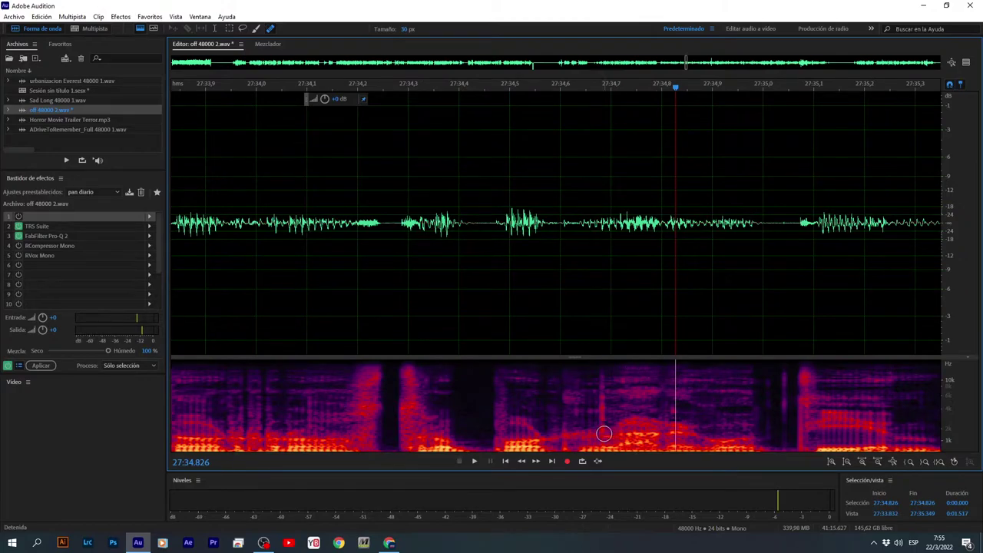
scroll(595, 287, "up", 1)
left_click_drag(610, 375, 610, 374)
left_click(456, 261)
scroll(461, 261, "down", 4)
key("space")
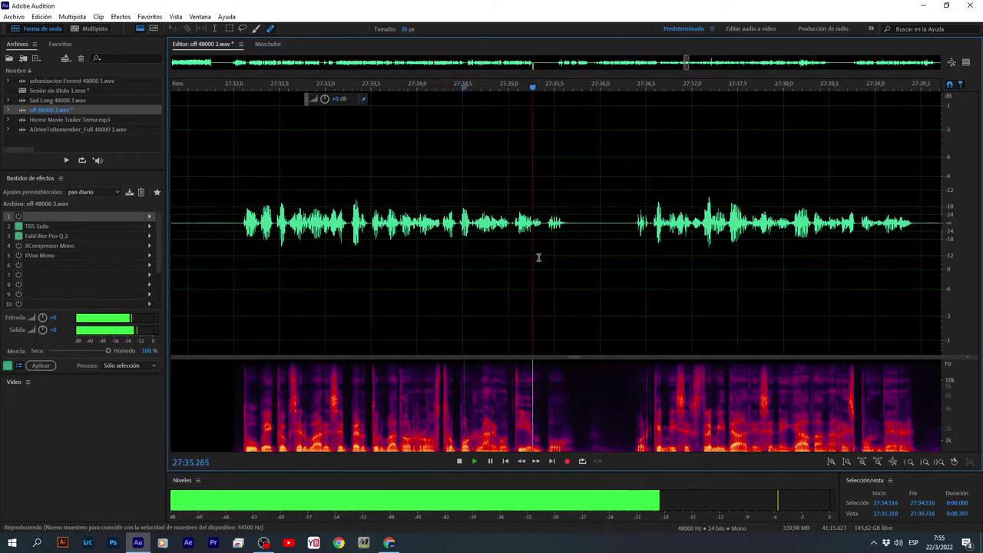
Preview the narration from about 27:35.3 to 27:39.5 while surveying the upcoming phrases.
scroll(510, 259, "up", 2)
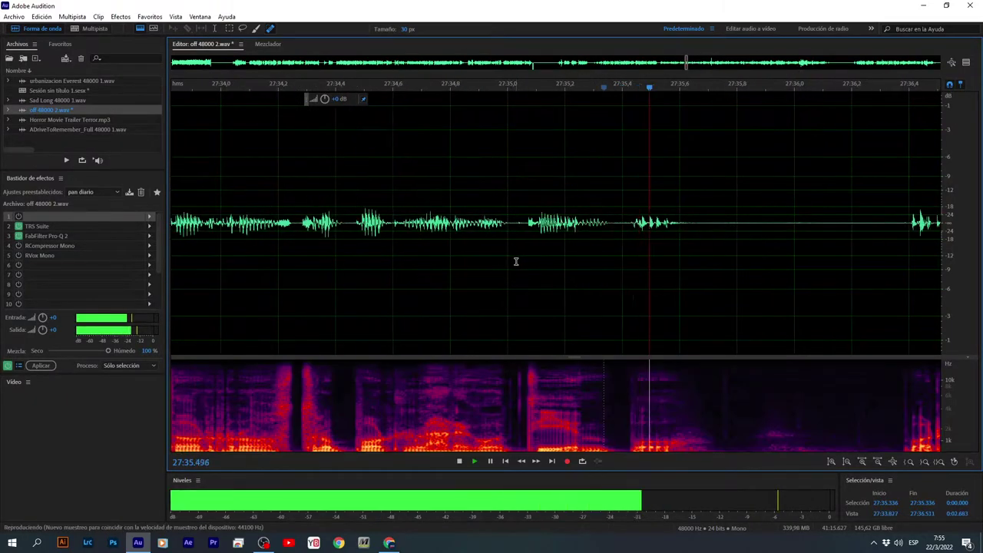
scroll(538, 257, "down", 4)
scroll(615, 250, "down", 3)
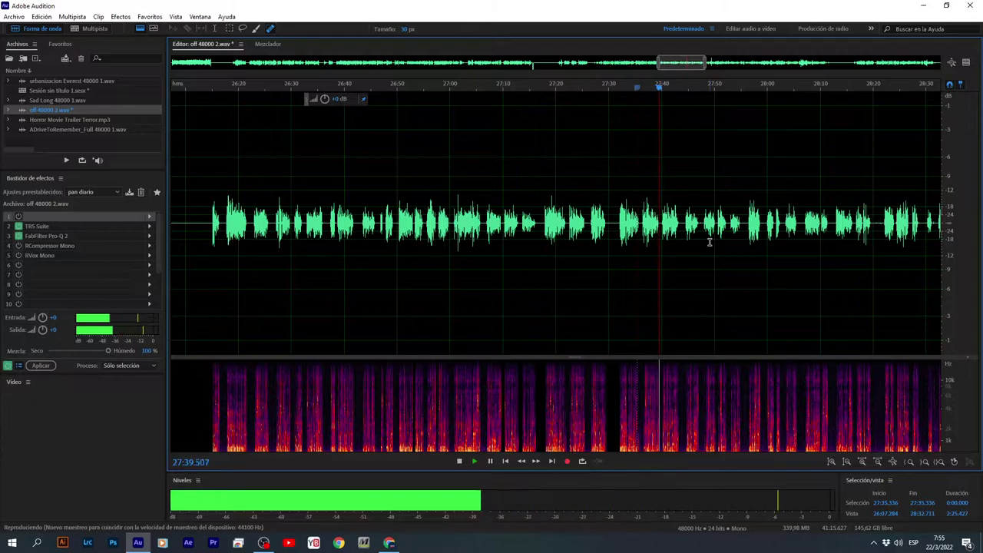
Heal the click at about 27:39.2 in the spectral view and replay the phrase from about 27:38.8.
scroll(607, 271, "up", 6)
key("space")
key("space")
key("space")
scroll(638, 272, "up", 3)
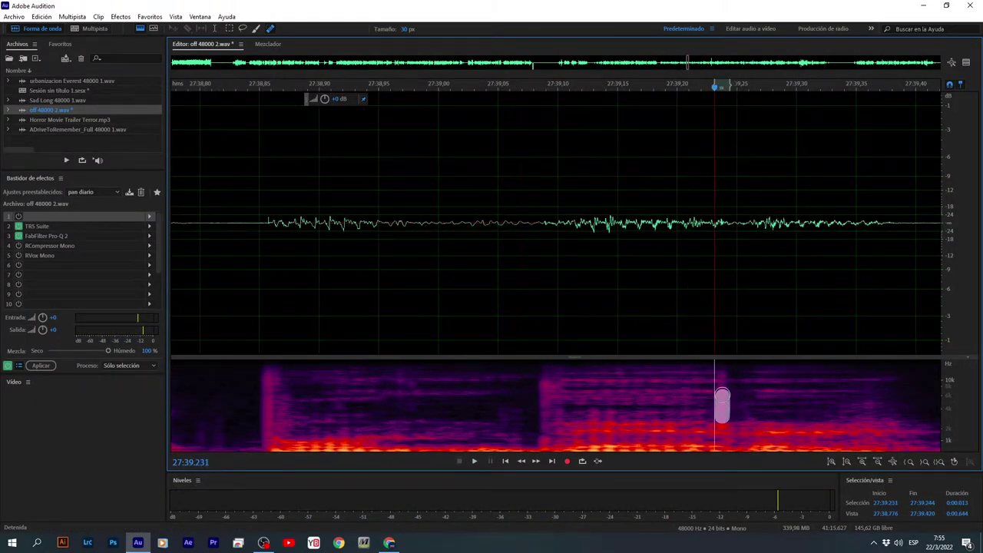
scroll(507, 269, "down", 6)
key("space")
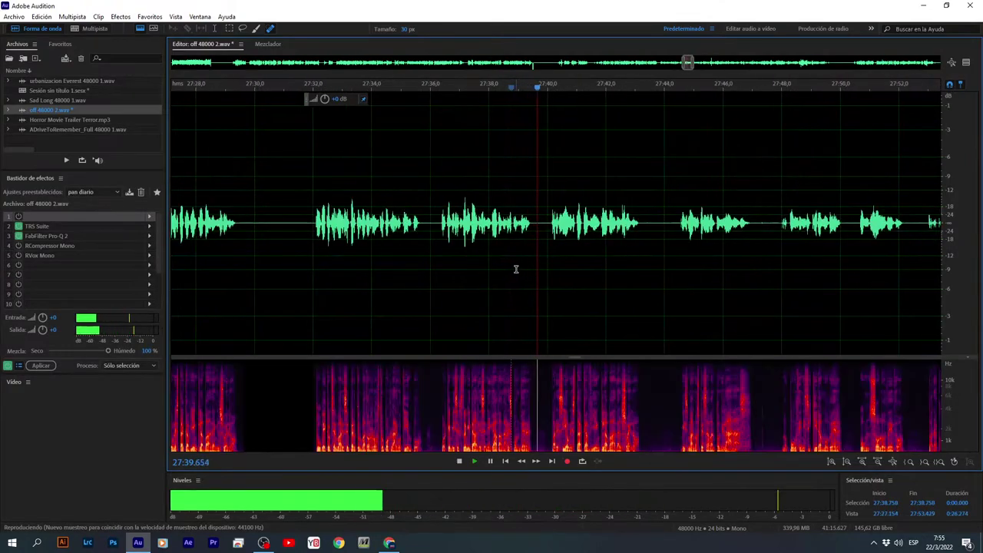
scroll(516, 269, "down", 2)
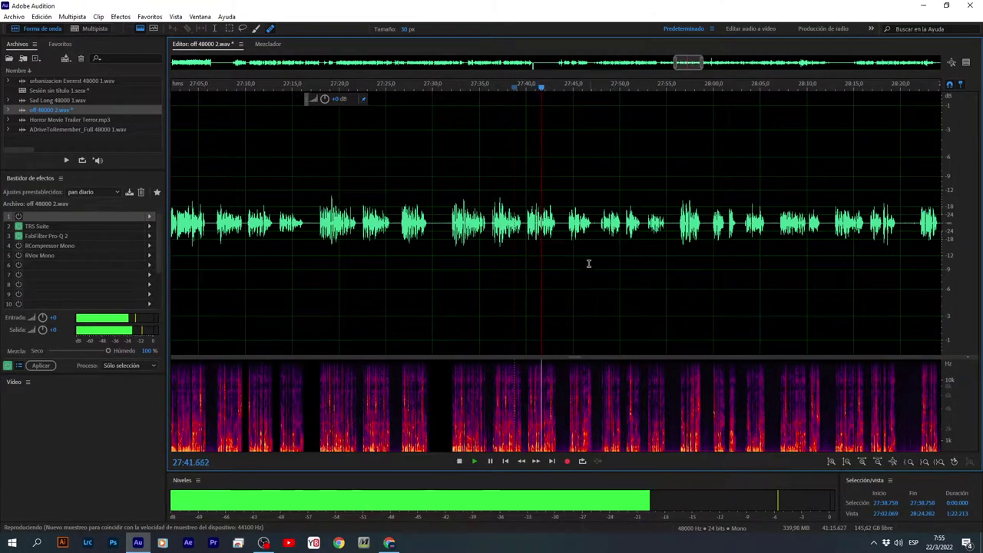
Delete the unwanted takes from about 27:22.4 to 27:32.0 in the narration.
left_click(452, 245)
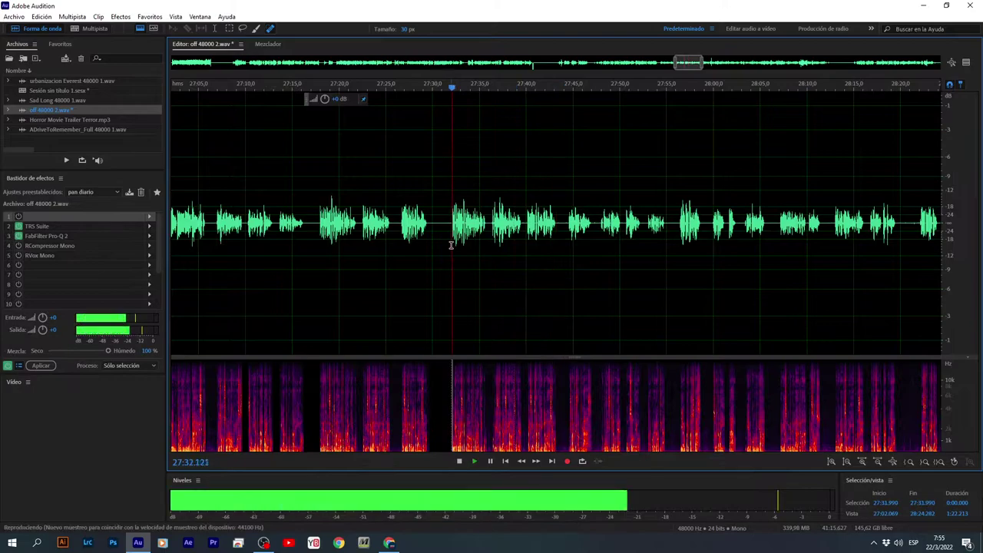
left_click_drag(451, 246, 361, 278)
key("space")
left_click(367, 250)
scroll(369, 238, "up", 3)
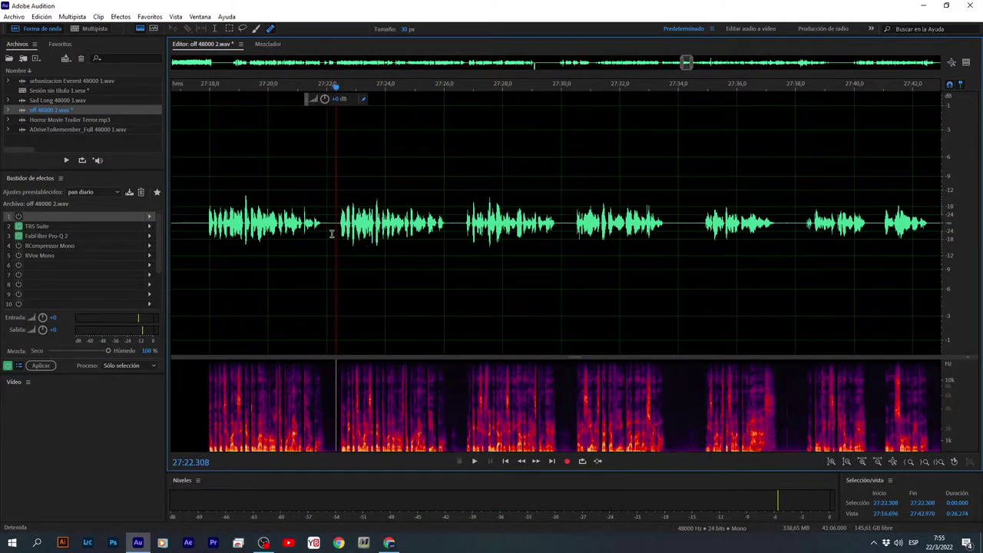
Delete the take from about 27:22.3 to 27:26.6, play across the cut and continue the preview from about 27:30.4.
left_click_drag(336, 230, 461, 260)
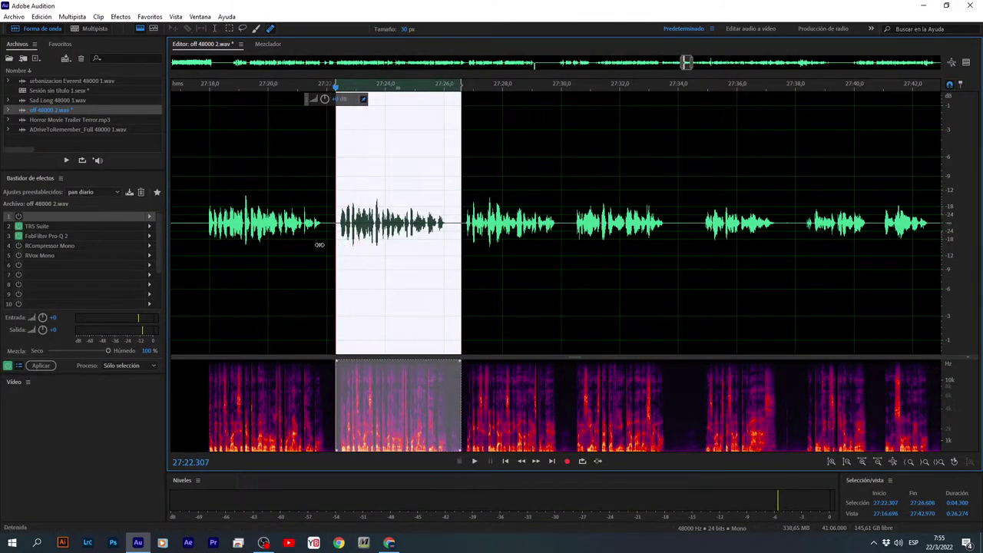
key("Delete")
left_click(288, 240)
key("space")
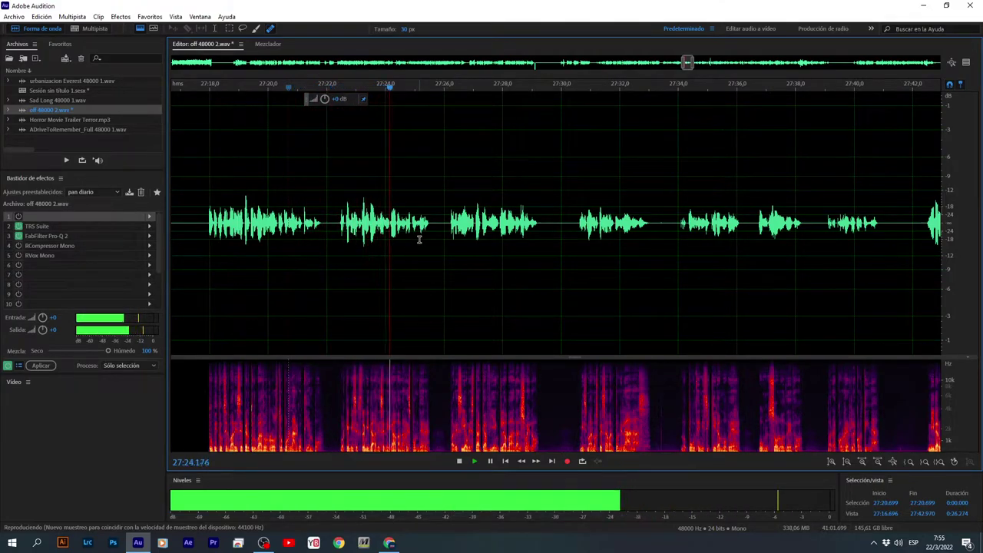
left_click(572, 238)
scroll(610, 253, "down", 3)
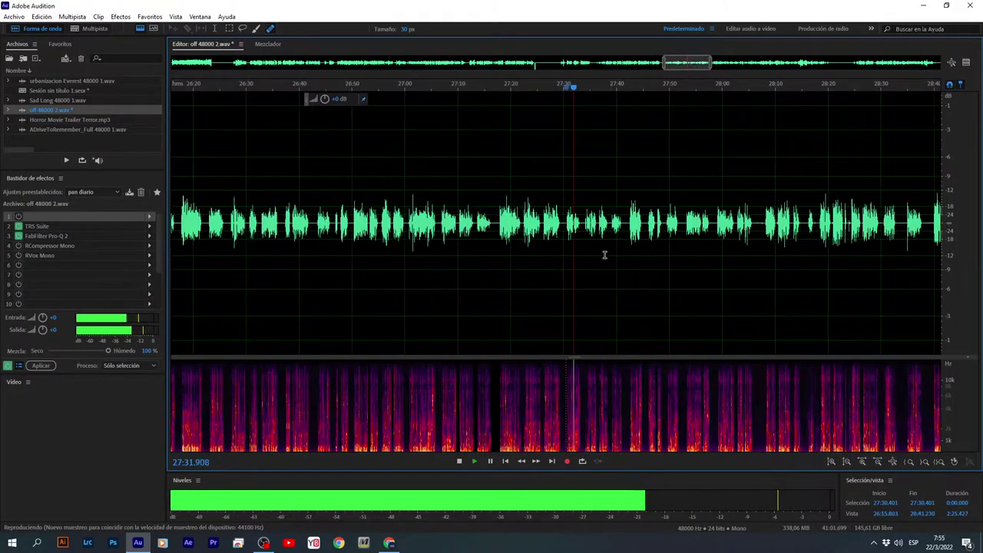
Silence the pause from about 27:33.1 to 27:34.1 and continue the preview from about 27:33.9.
scroll(656, 245, "up", 4)
scroll(556, 241, "up", 3)
left_click_drag(557, 232, 621, 262)
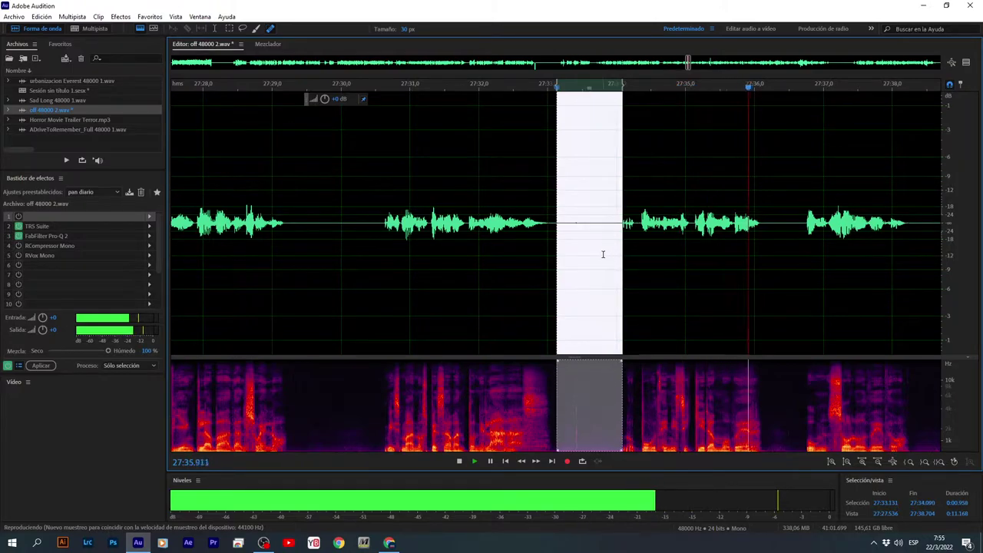
right_click(603, 254)
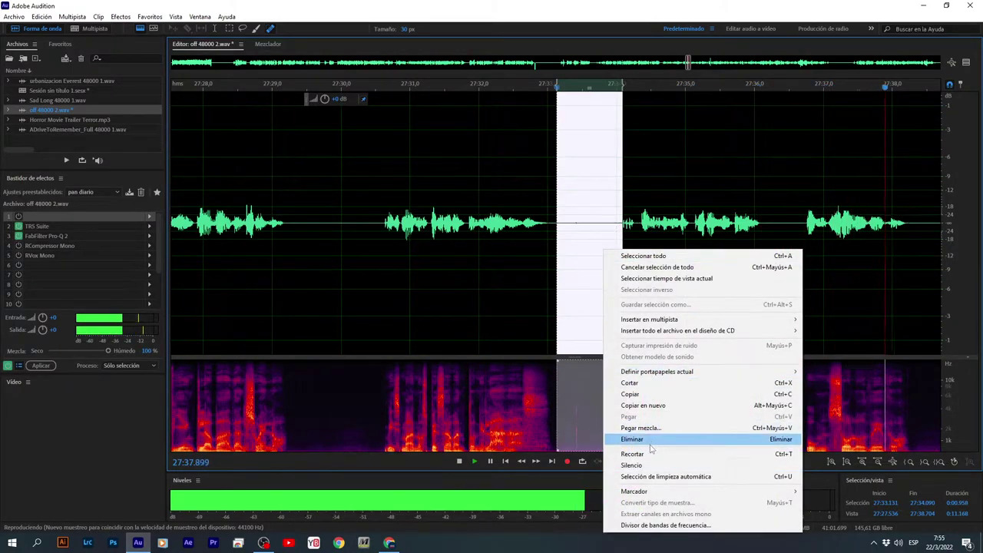
left_click(631, 465)
left_click(608, 290)
scroll(624, 267, "down", 3)
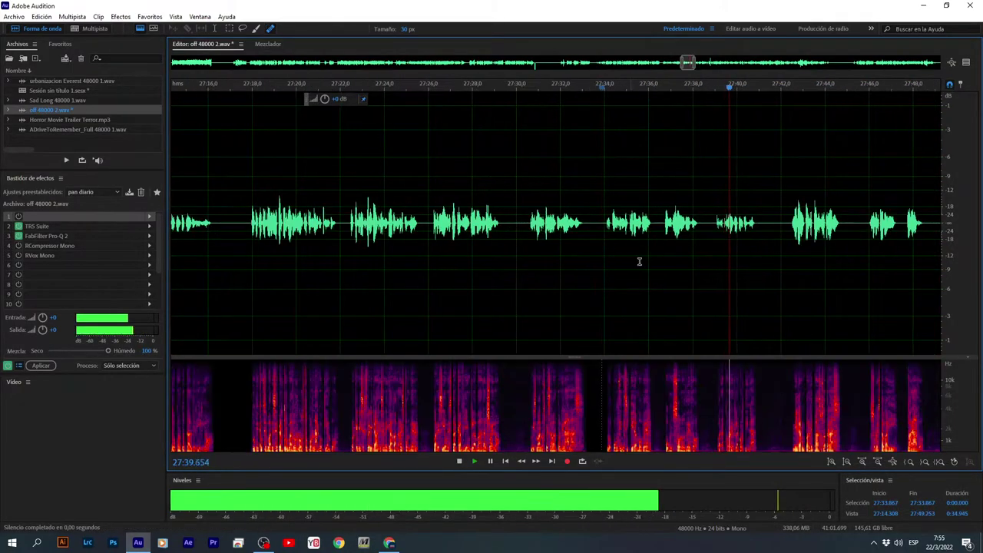
Heal the click at about 27:40.3 in the spectral view and replay the phrase from about 27:38.9.
scroll(759, 251, "up", 5)
left_click(669, 261)
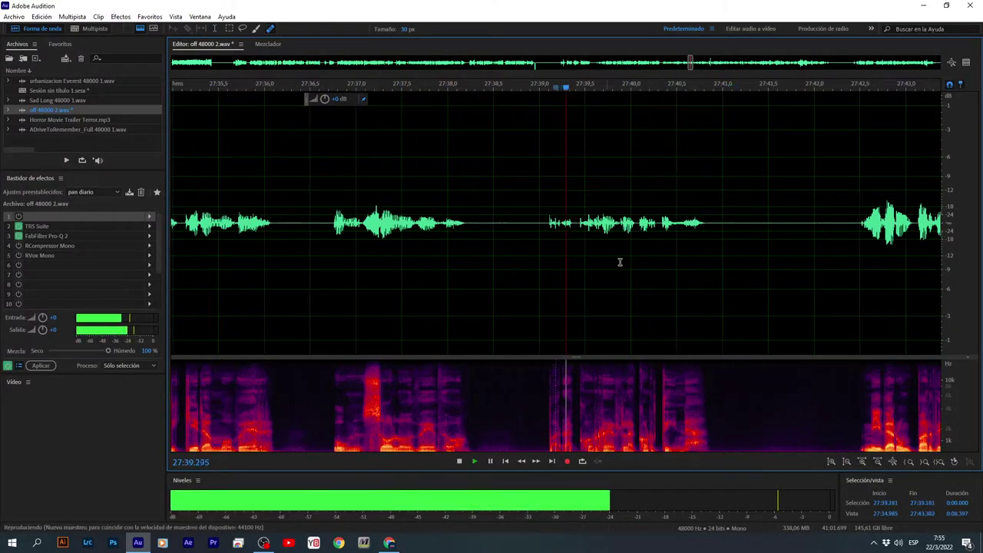
scroll(662, 263, "up", 2)
key("space")
scroll(629, 415, "up", 2)
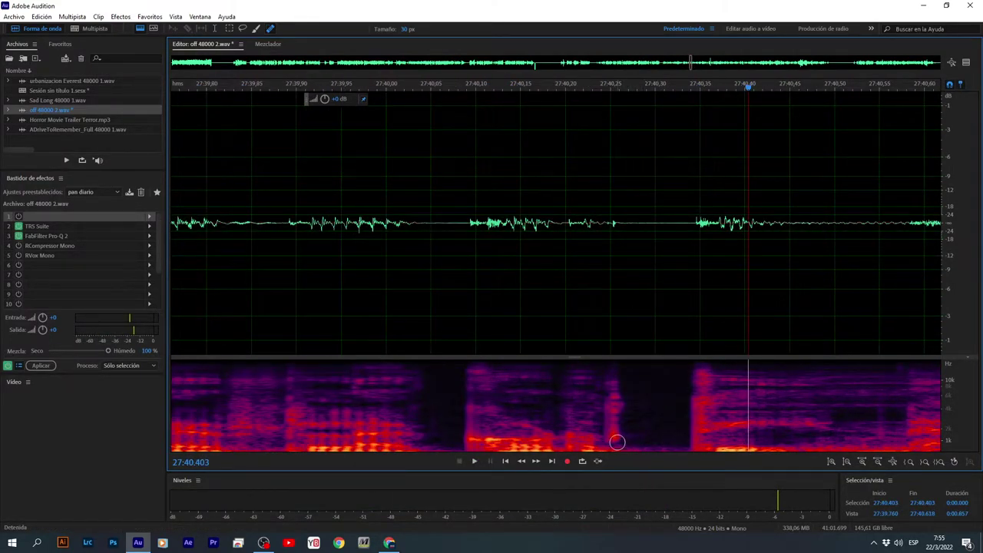
scroll(472, 272, "down", 5)
left_click(465, 279)
key("space")
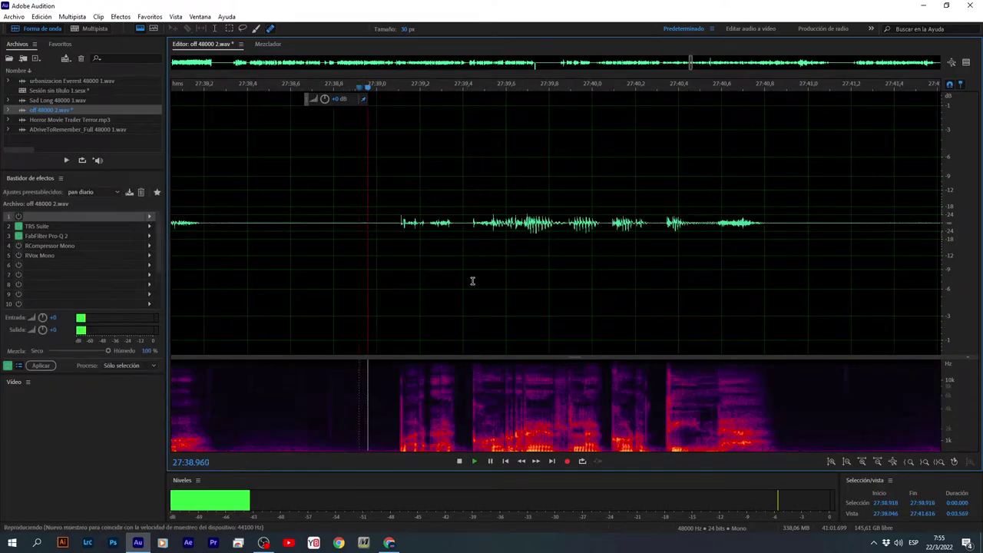
scroll(487, 281, "down", 2)
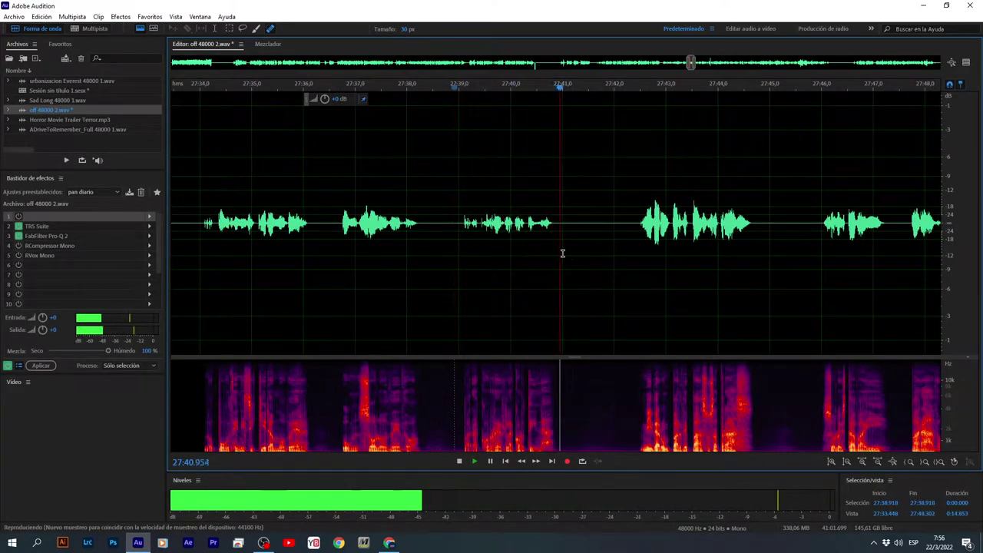
Silence the pause from about 27:41.0 to 27:42.4 and continue the preview from about 27:41.6.
left_click_drag(563, 254, 637, 285)
right_click(625, 285)
left_click(661, 463)
left_click(593, 275)
scroll(593, 276, "down", 2)
scroll(582, 246, "up", 2)
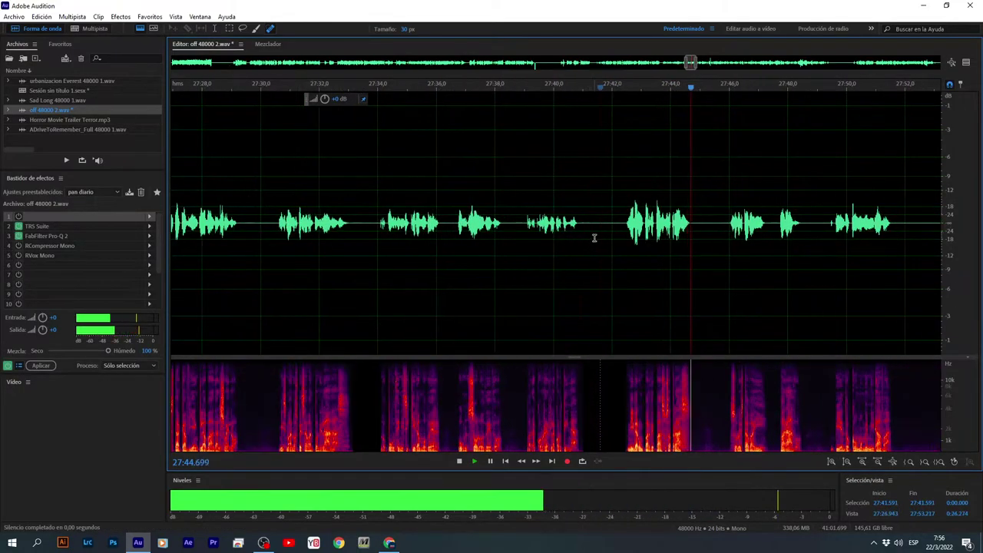
Delete about 0.7 seconds of the silent gap near 27:41.5 and play the narration from about 27:45.2.
left_click_drag(597, 245, 612, 259)
scroll(684, 256, "down", 2)
left_click(705, 251)
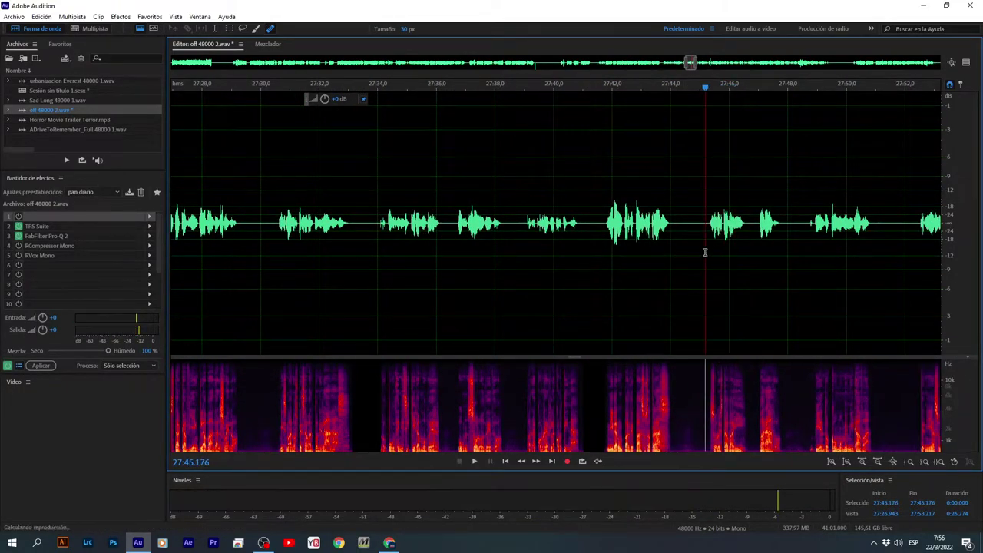
scroll(648, 270, "down", 5)
scroll(590, 272, "down", 3)
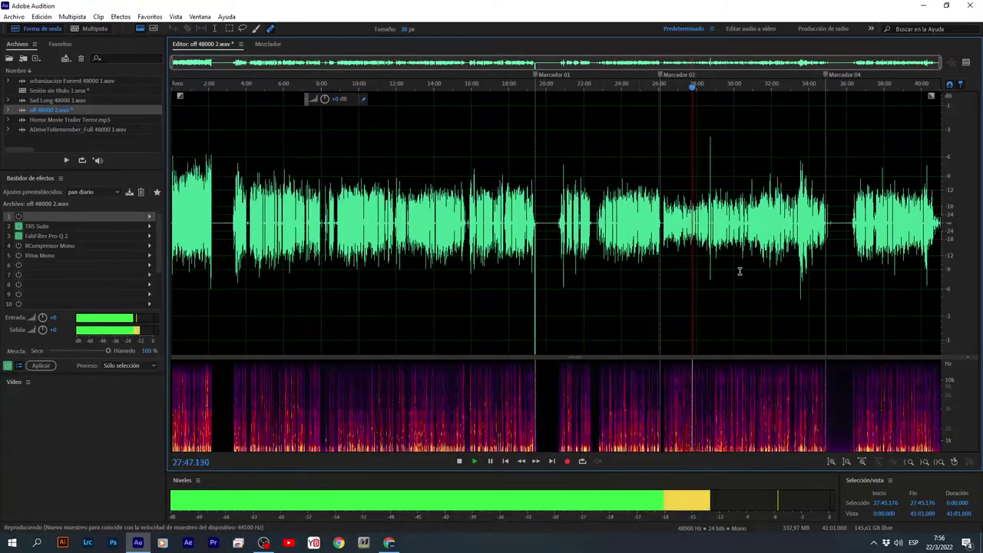
Delete the faint noise and gap from about 27:48.4 to 27:48.8 and play from the cut.
scroll(737, 253, "up", 8)
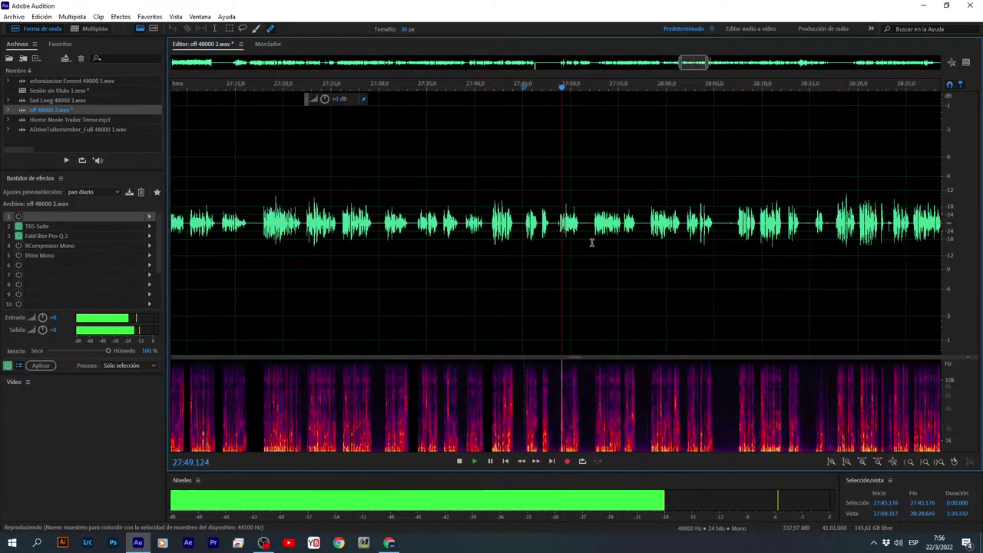
scroll(516, 241, "up", 2)
left_click_drag(515, 229, 479, 254)
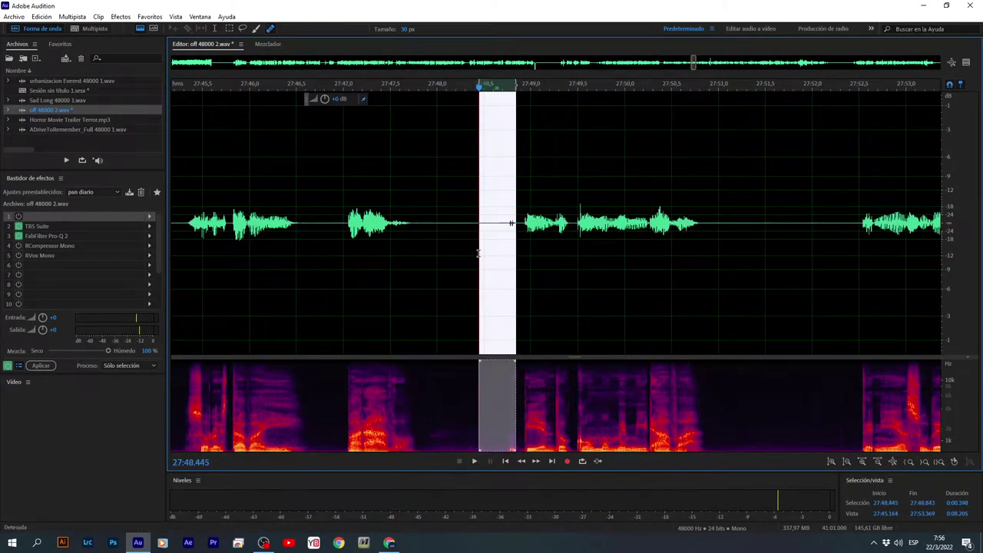
scroll(492, 241, "down", 2)
left_click(501, 241)
key("space")
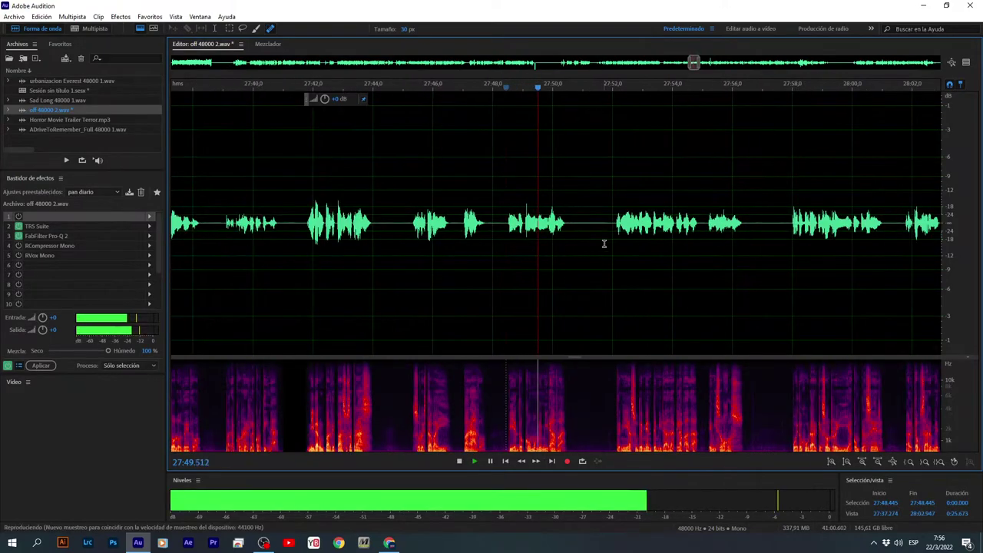
Silence the pause from about 27:56.4 to 27:57.8 and continue the preview from about 27:57.6.
scroll(595, 249, "down", 2)
scroll(664, 256, "up", 4)
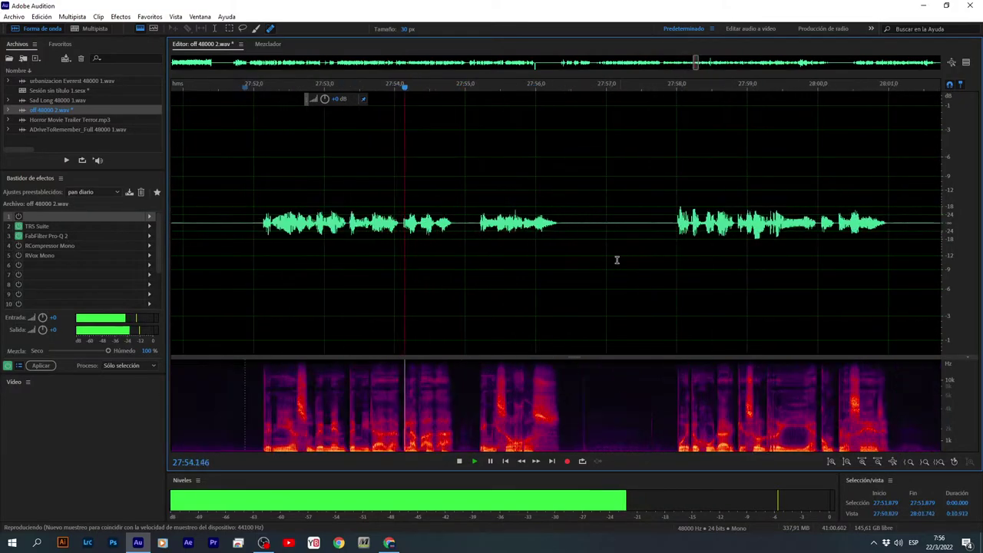
left_click_drag(566, 266, 661, 254)
right_click(645, 251)
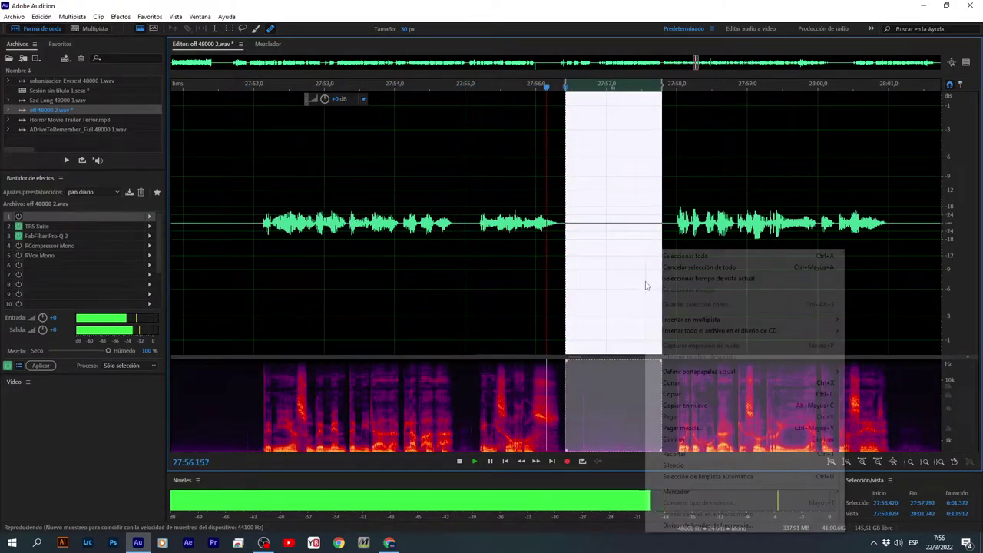
left_click(674, 465)
left_click(648, 299)
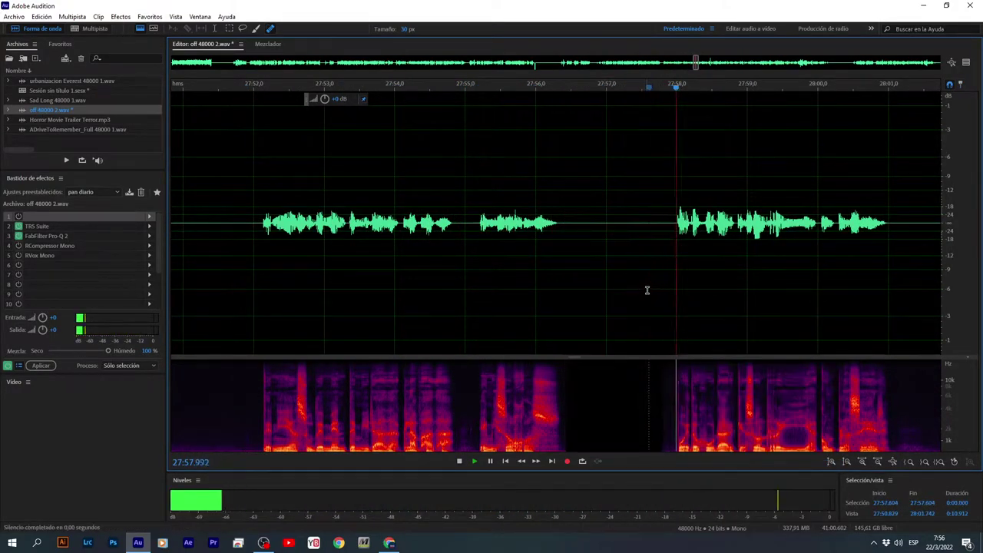
Silence the pause from about 28:04.5 to 28:07.0 and continue the preview from about 28:06.0.
scroll(667, 257, "down", 2)
scroll(757, 244, "up", 2)
left_click_drag(717, 232, 891, 270)
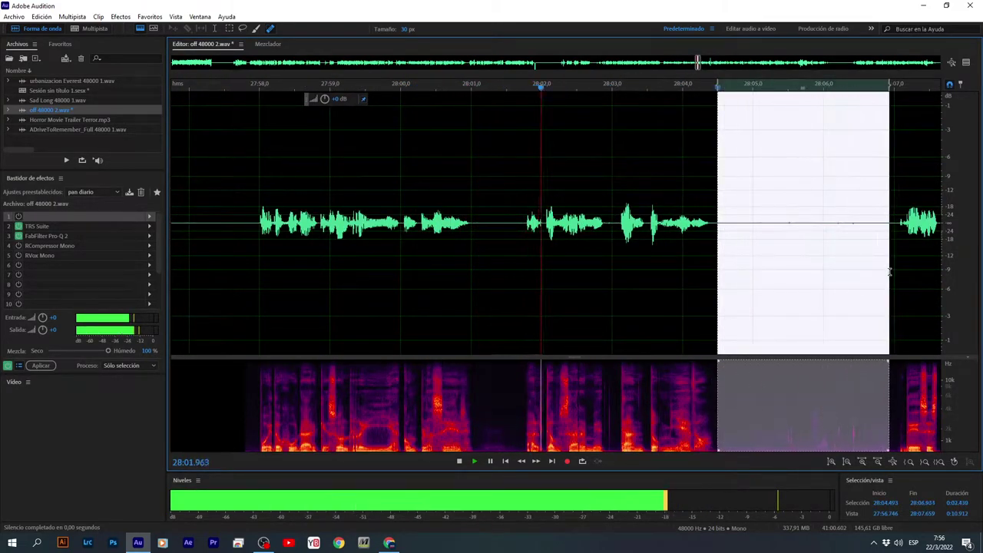
right_click(814, 261)
left_click(812, 465)
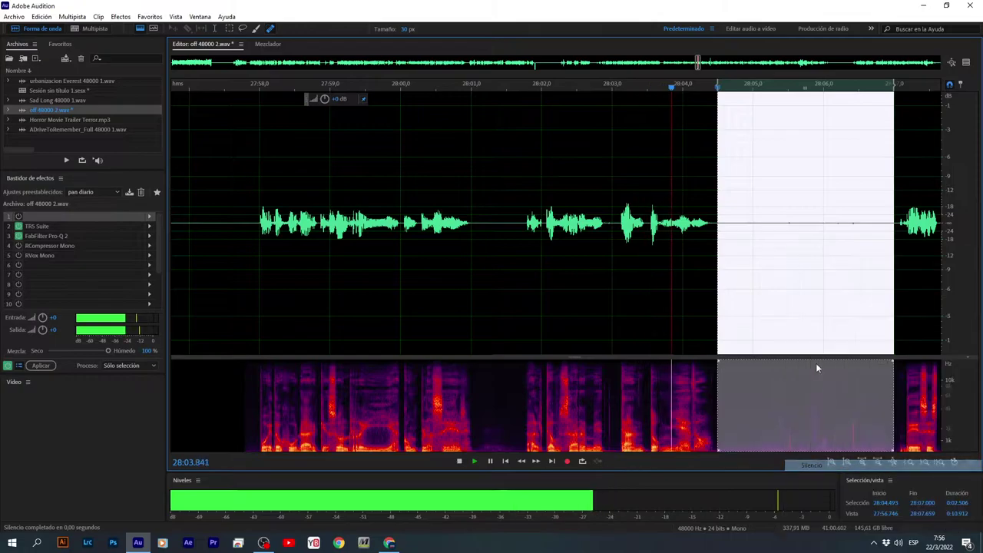
key("ctrl+shift+a")
scroll(761, 305, "down", 2)
left_click(785, 265)
Delete the unwanted takes from about 28:06.2 to 28:17.2 and play the narration from the cut.
scroll(632, 269, "down", 5)
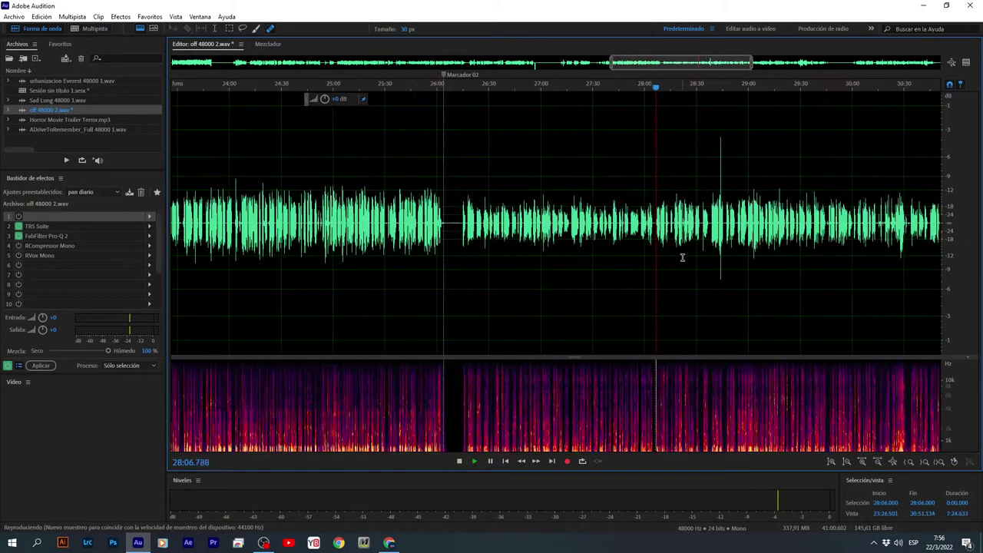
key("space")
scroll(685, 235, "up", 5)
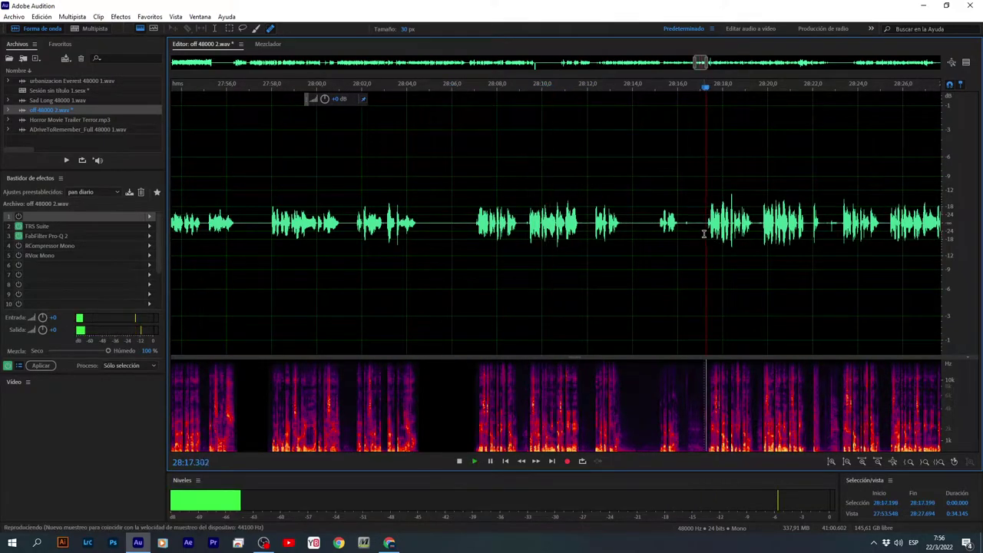
left_click_drag(704, 231, 457, 247)
key("Delete")
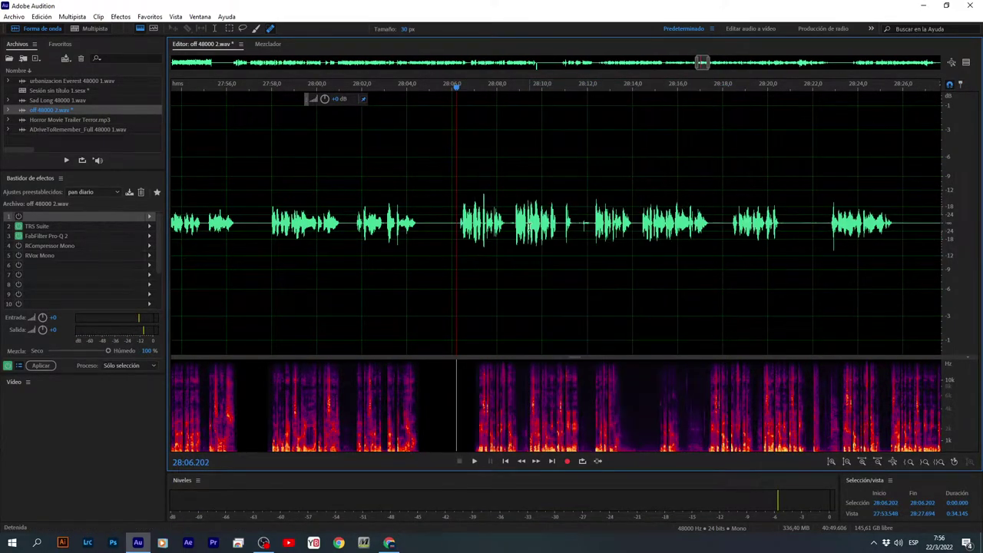
key("space")
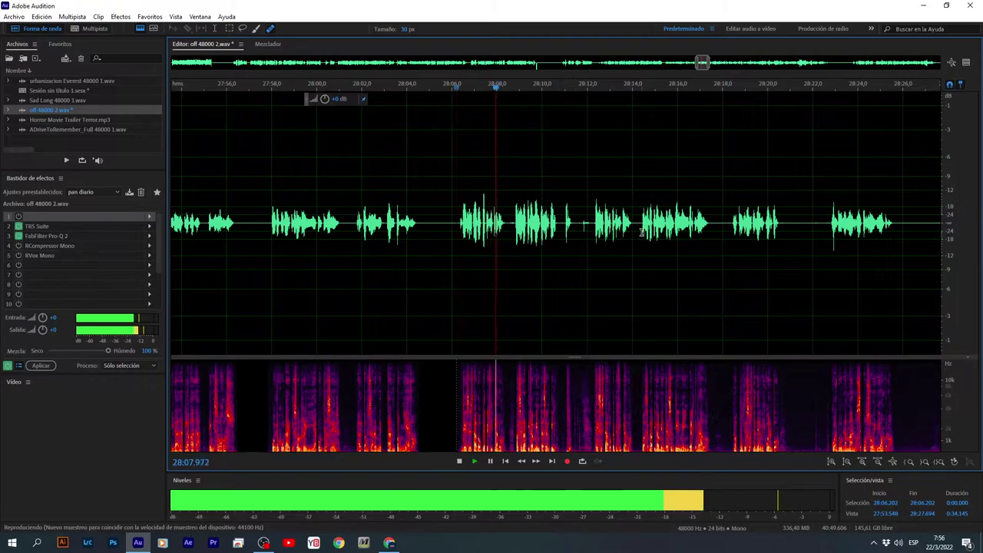
scroll(501, 234, "up", 3)
left_click_drag(475, 229, 554, 256)
right_click(541, 256)
key("Escape")
Preview the narration from about 28:08.4 and delete the unwanted takes from about 28:06.1 to 28:12.2.
left_click(484, 246)
scroll(484, 246, "down", 3)
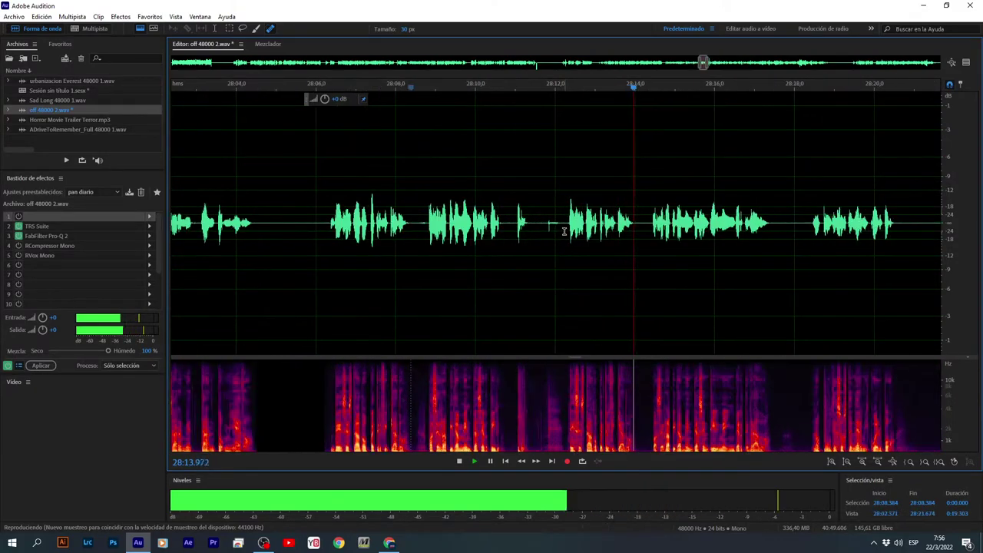
left_click_drag(564, 231, 321, 245)
key("Delete")
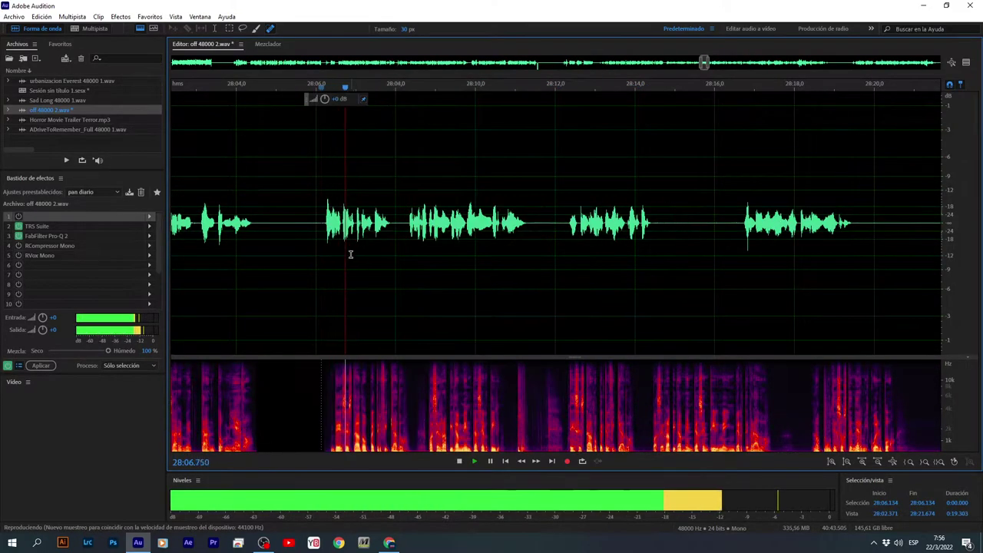
Heal the click at about 28:07.1 in the spectral view and replay the narration from about 28:06.9.
key("space")
scroll(358, 253, "up", 10)
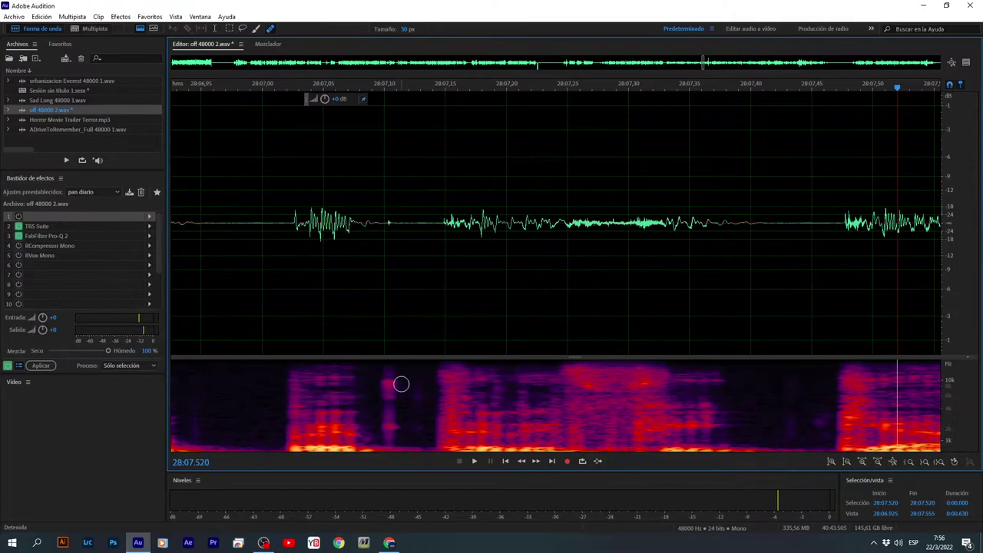
scroll(401, 382, "down", 3)
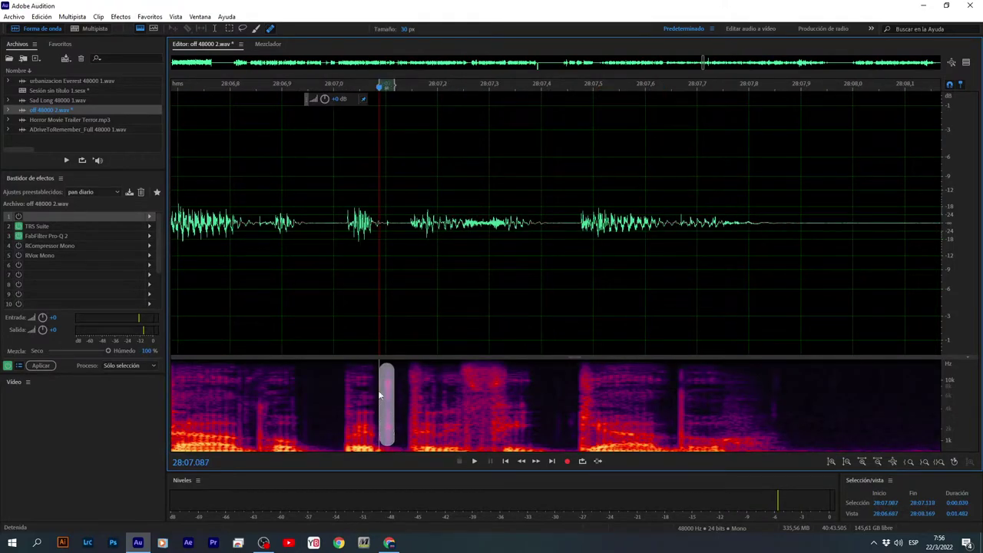
scroll(386, 411, "down", 4)
left_click(309, 299)
key("space")
scroll(468, 259, "down", 5)
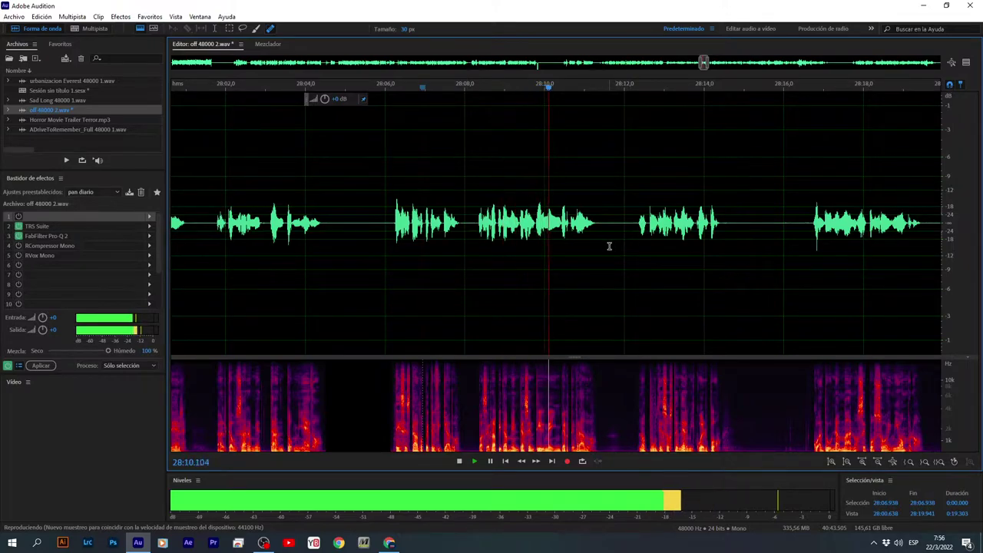
Replay the narration from about 28:09.6 and 28:10.0, and silence the pause from about 28:11.3 to 28:12.3.
scroll(609, 246, "up", 3)
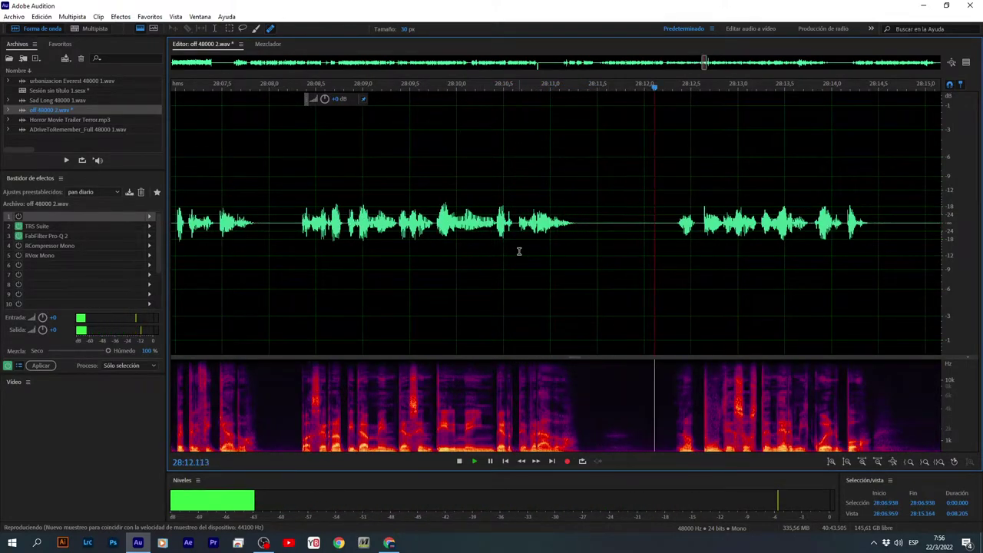
scroll(508, 257, "down", 4)
left_click(483, 246)
scroll(483, 254, "up", 3)
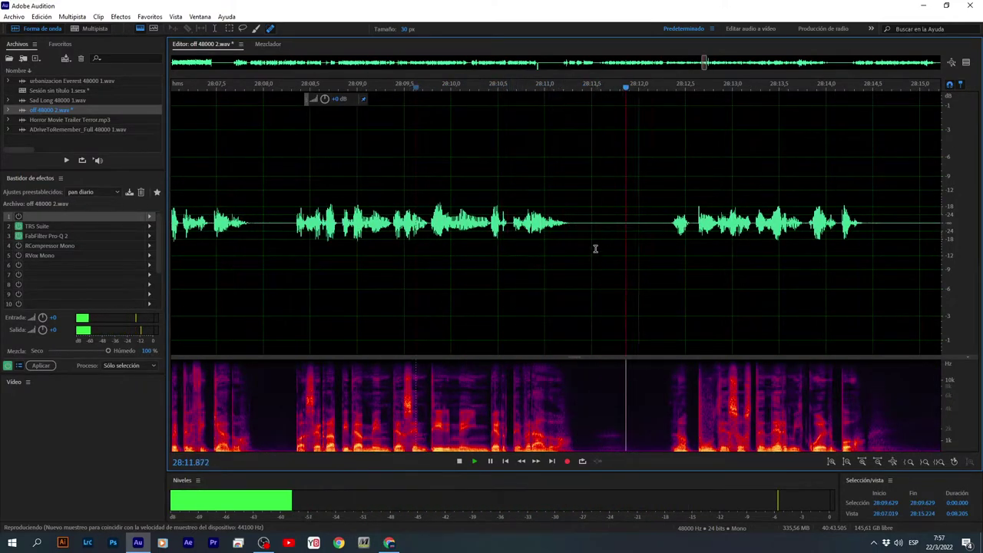
left_click(448, 244)
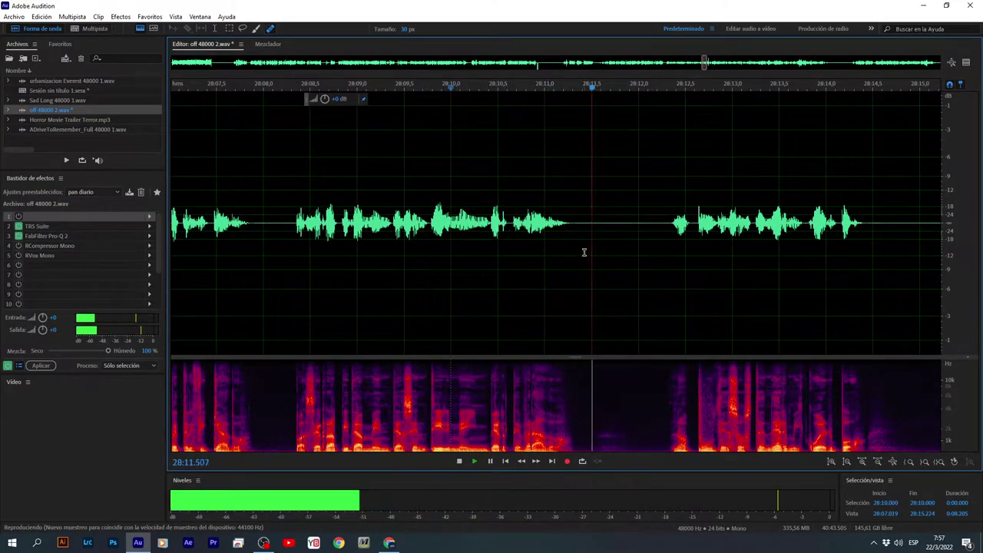
left_click_drag(573, 243, 670, 268)
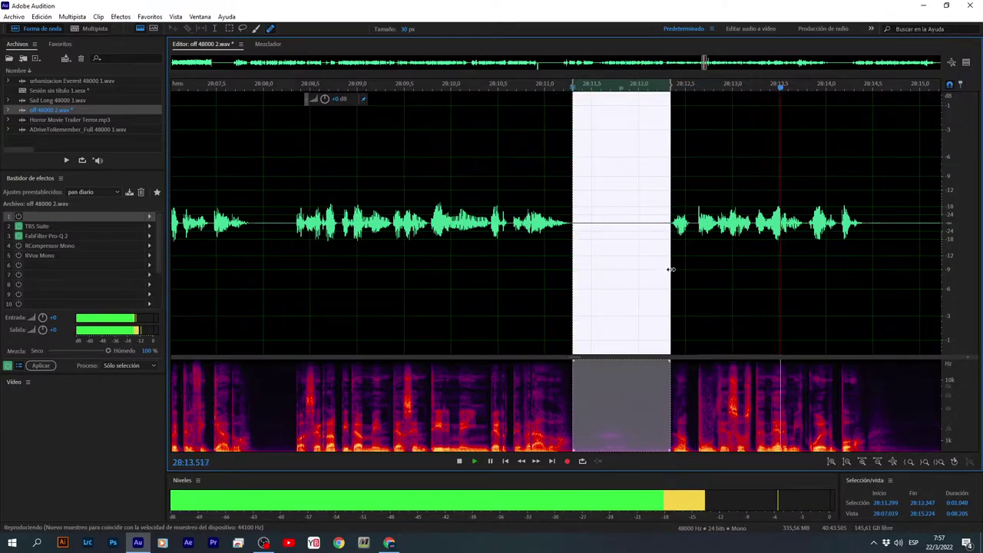
right_click(640, 261)
left_click(662, 464)
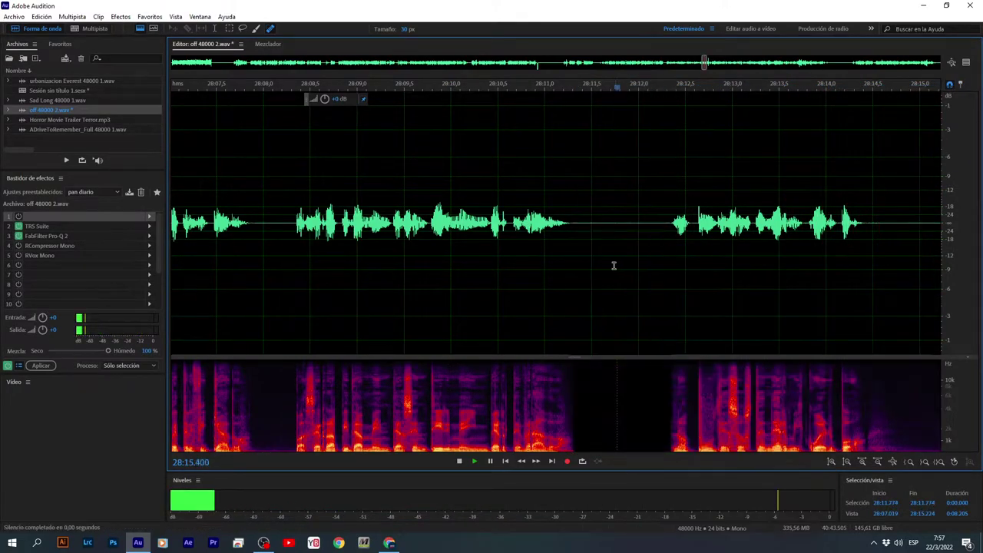
Silence the pause from about 28:14.4 to 28:16.8, including its spill at the start of the following phrase.
scroll(689, 262, "down", 3)
scroll(689, 262, "up", 3)
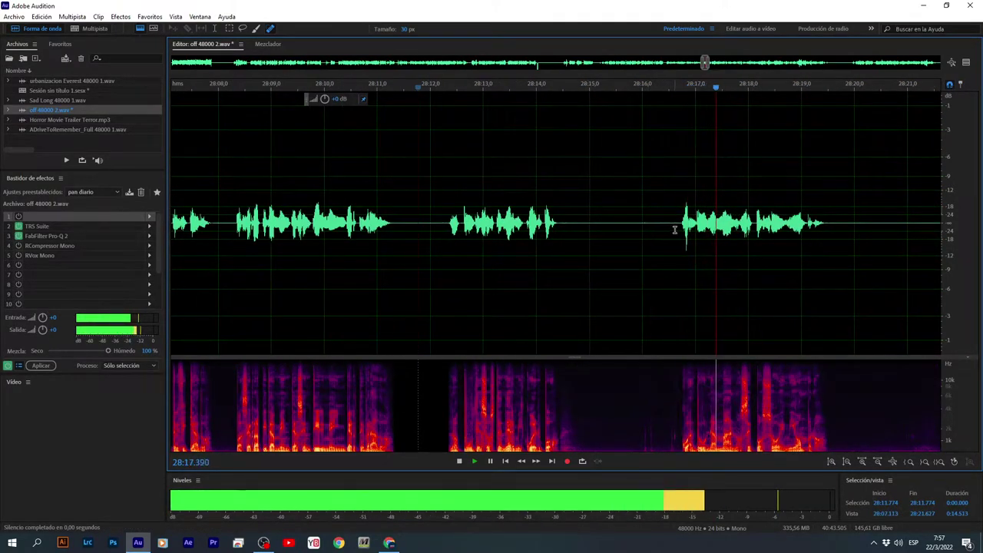
left_click_drag(680, 228, 560, 248)
right_click(631, 248)
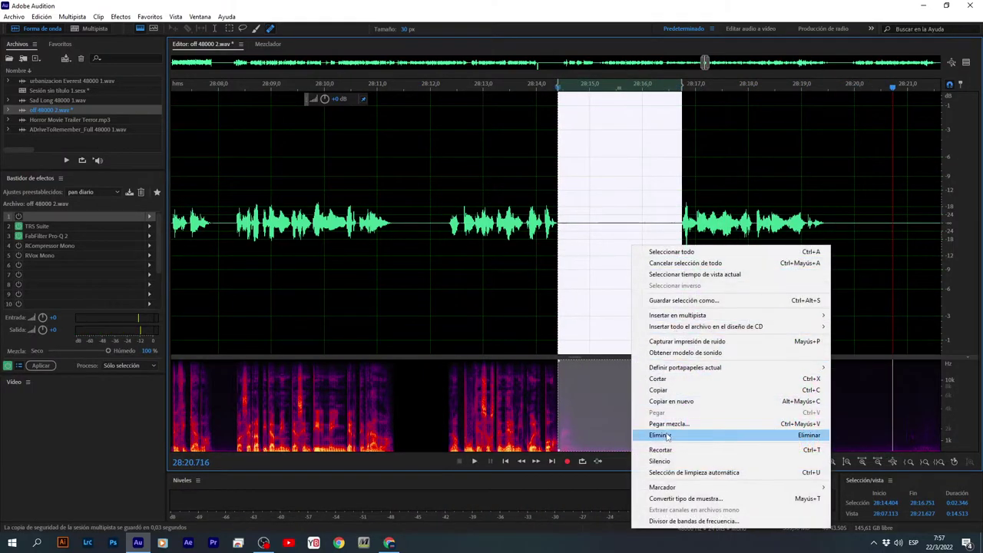
left_click(660, 458)
left_click(666, 292)
Preview the narration from about 28:21.6 and 28:30.0, and replay it from about 28:16.0.
scroll(743, 270, "down", 4)
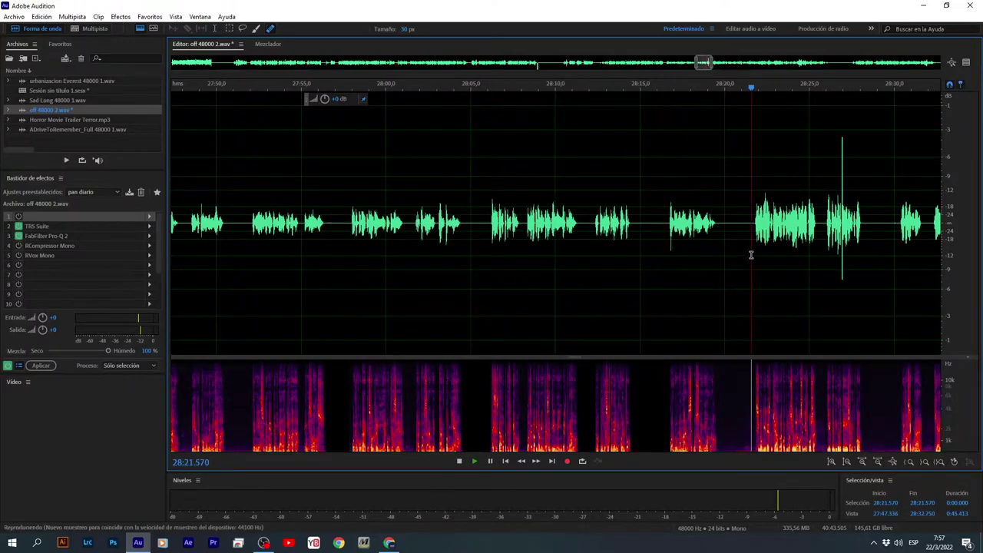
key("space")
scroll(737, 252, "down", 4)
scroll(737, 250, "up", 4)
left_click(718, 246)
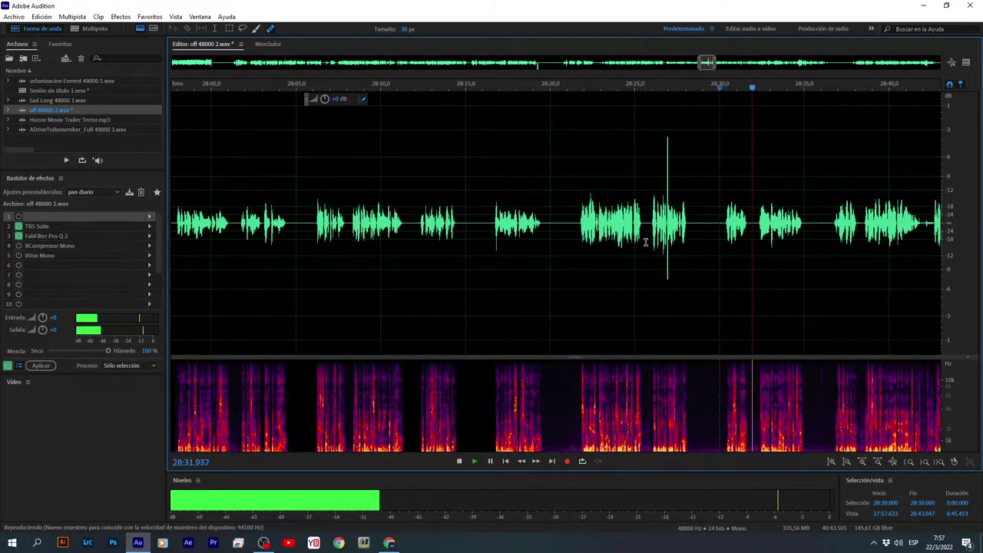
key("space")
scroll(558, 242, "up", 2)
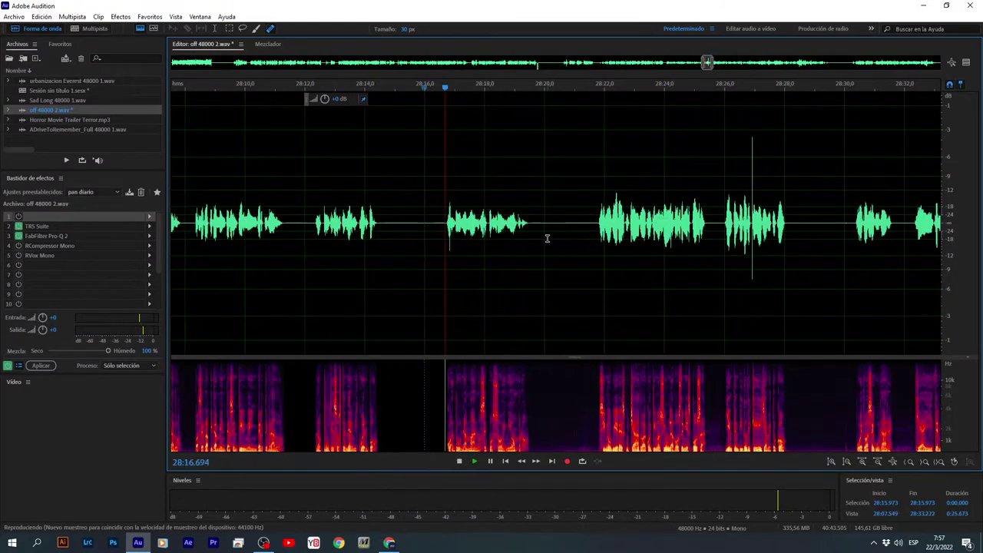
Delete about one second of the pause from 28:20.3 to 28:21.4 and play the narration from about 28:20.2.
left_click_drag(555, 246, 586, 267)
key("Delete")
left_click(549, 238)
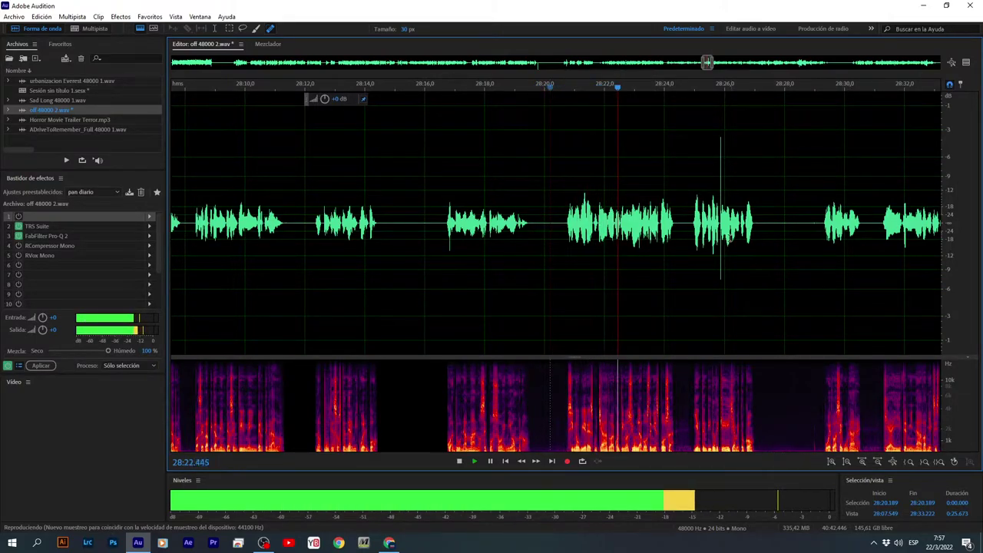
Shorten the pauses around 28:24.5 and 28:27.3 and play the narration from about 28:27.3.
left_click_drag(677, 246, 753, 305)
key("Delete")
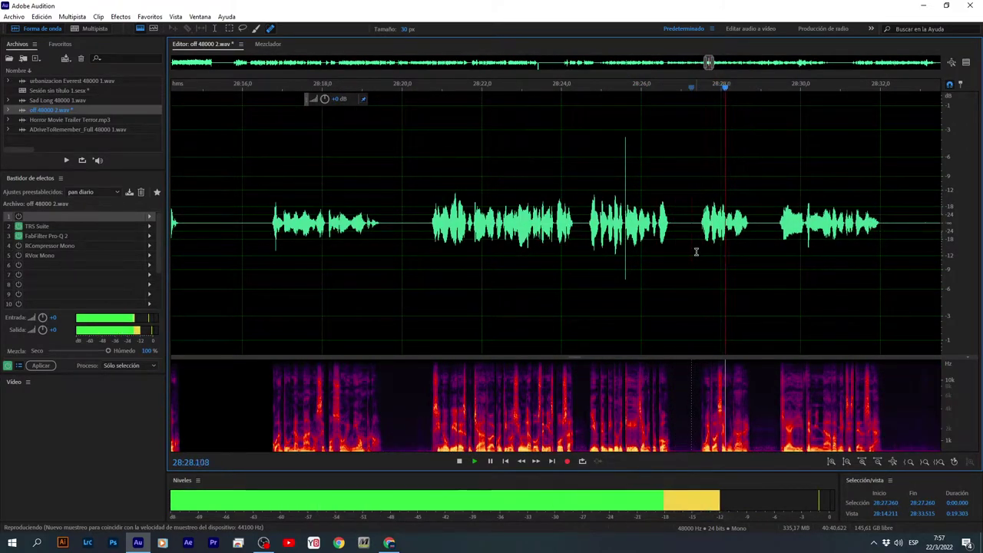
Try to delete the part of the pause from about 28:32.7 to 28:33.6 and play across the cut.
left_click_drag(760, 250, 791, 282)
left_click(797, 288)
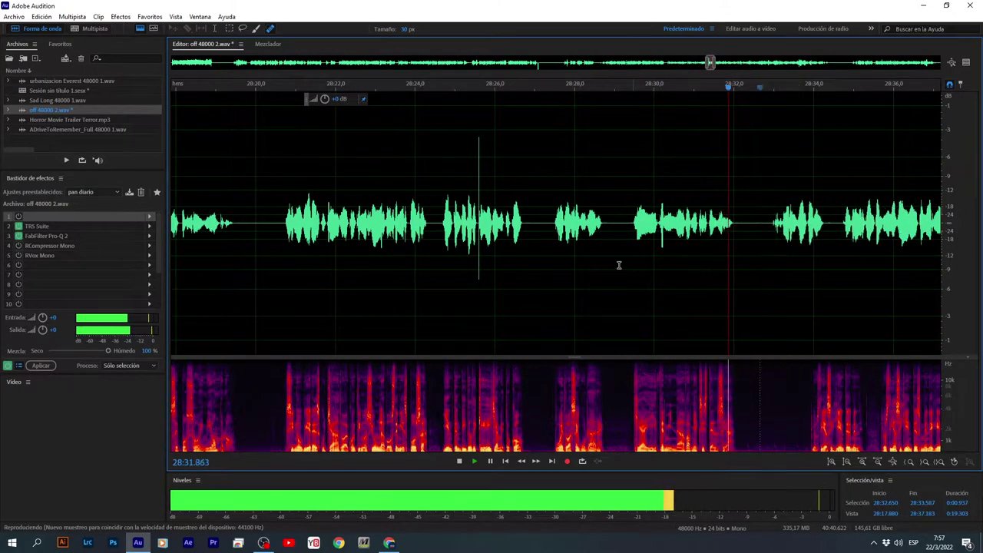
scroll(798, 288, "down", 3)
scroll(799, 253, "up", 3)
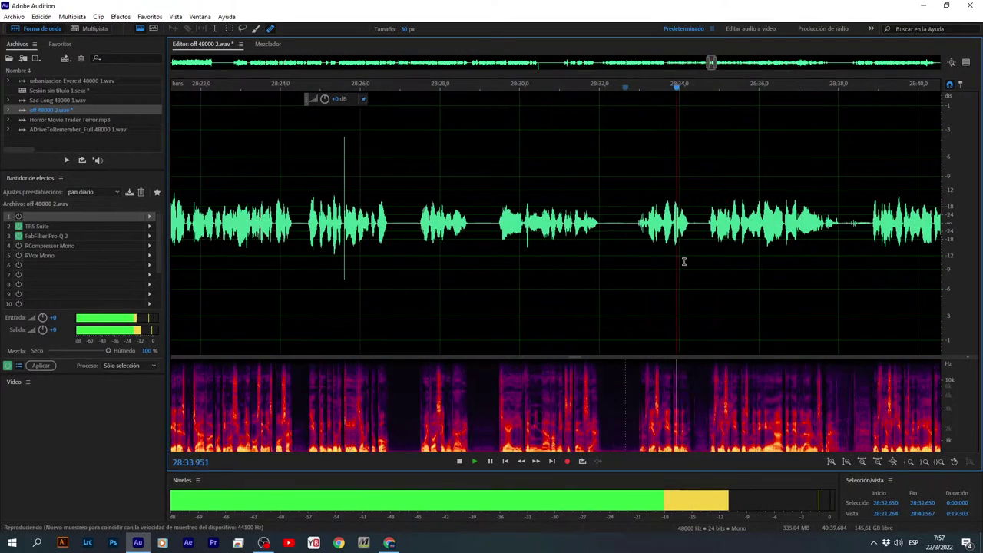
Silence the unwanted phrase and pauses from about 28:32.2 to 28:35.7 and place the playhead at about 28:35.4.
left_click_drag(662, 246, 841, 289)
key("space")
scroll(621, 244, "up", 2)
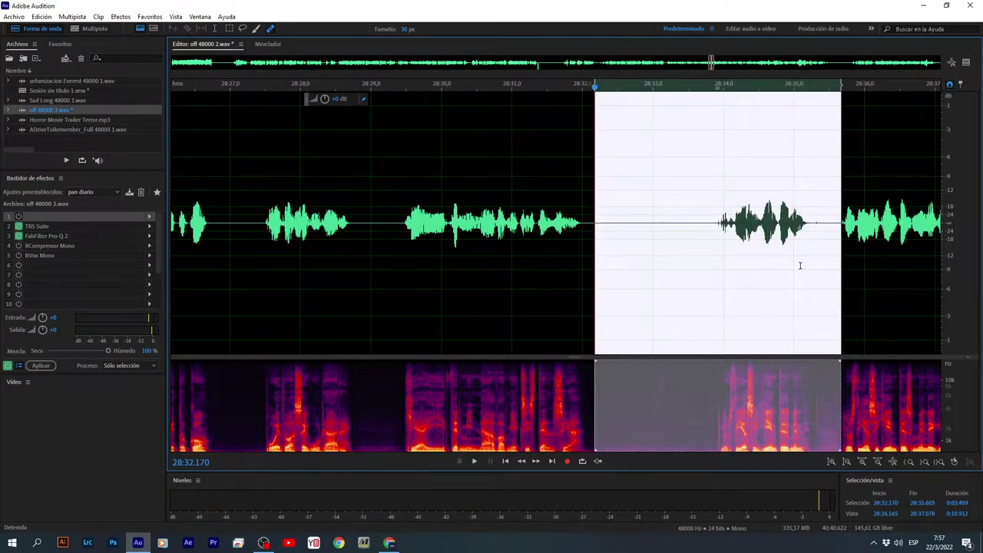
right_click(799, 266)
left_click(817, 466)
left_click(819, 291)
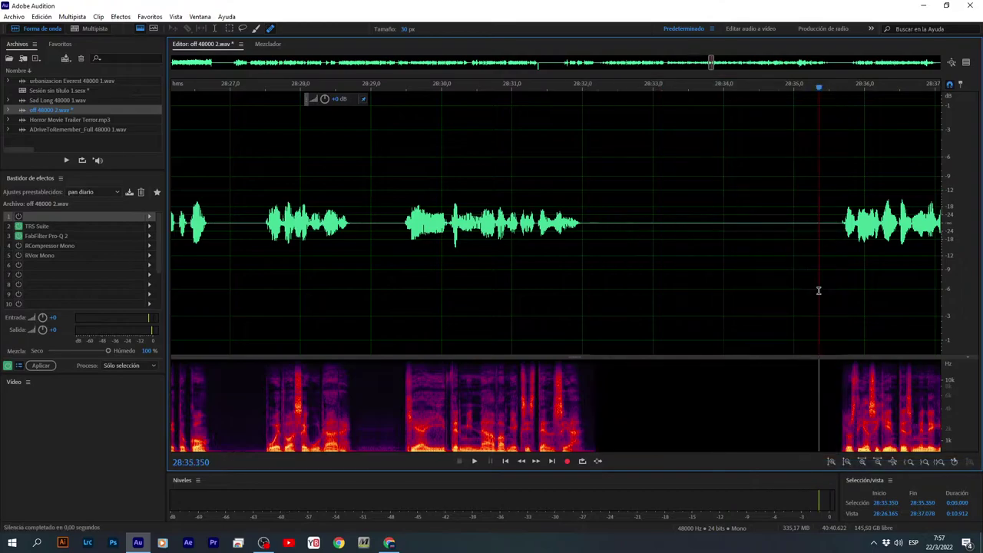
Preview the narration from about 28:35.4 and delete the unwanted take from about 28:35.4 to 28:39.7.
key("space")
scroll(769, 280, "down", 8)
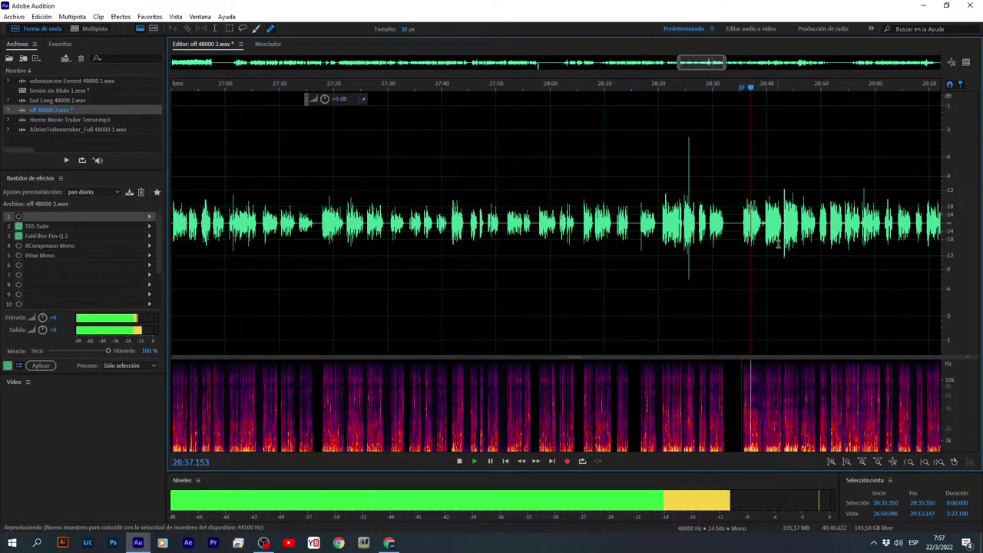
scroll(777, 244, "up", 8)
key("space")
left_click_drag(747, 234, 516, 235)
key("Delete")
Play the narration from about 28:35.4 and delete the short pause noise from about 28:38.6 to 28:38.8.
scroll(503, 241, "down", 3)
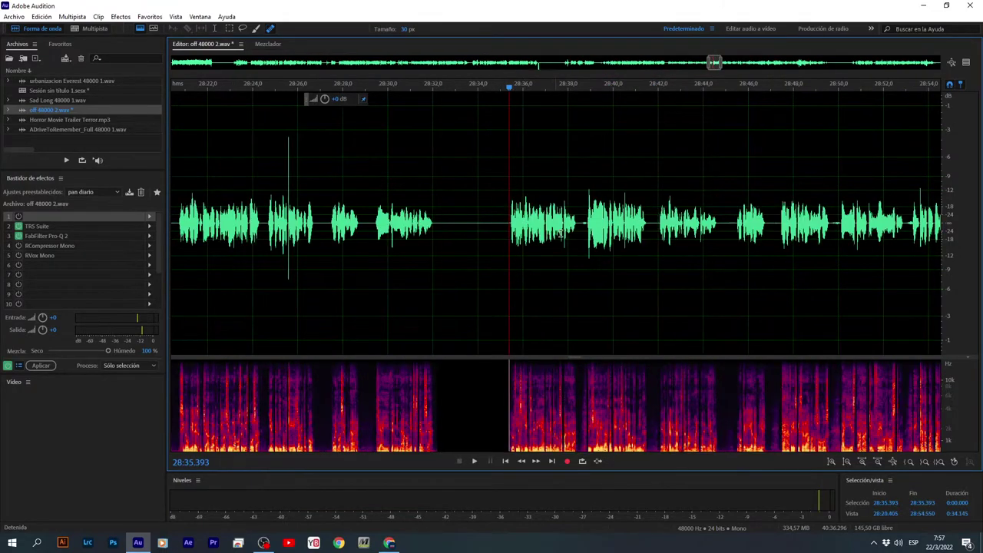
key("space")
scroll(597, 241, "up", 5)
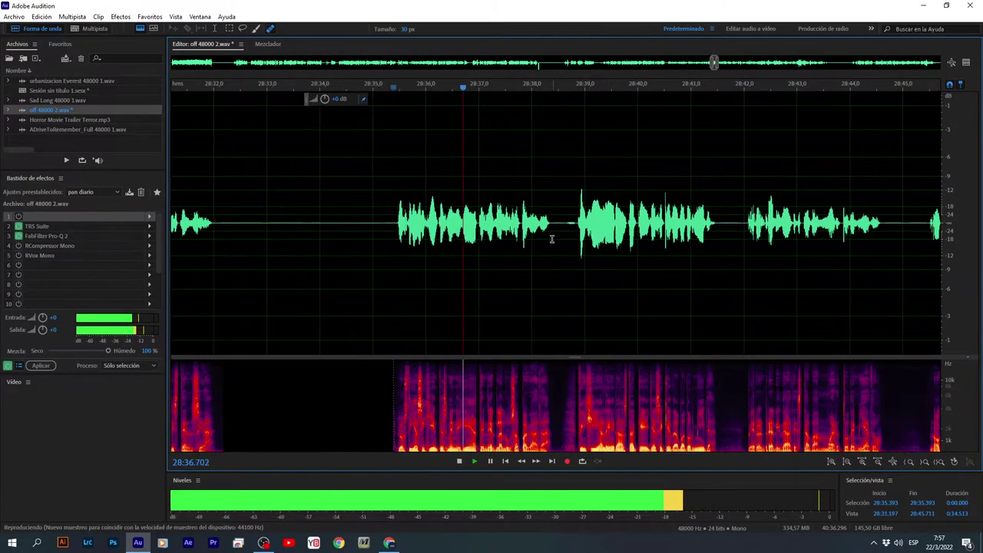
left_click_drag(570, 253, 594, 258)
key("Delete")
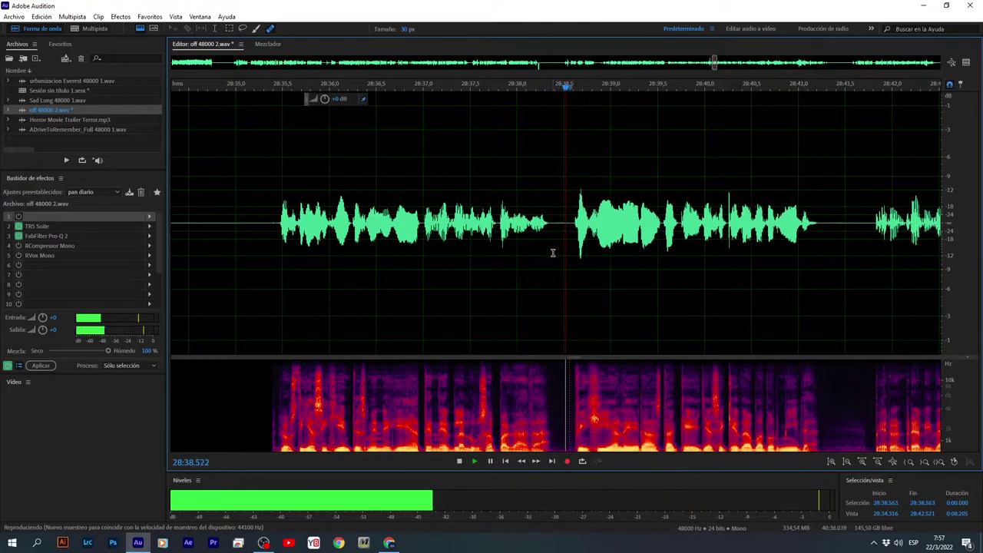
Preview the narration from about 28:38.6, examine the pause around 28:49.5, and continue playback from about 28:50.5.
scroll(553, 246, "down", 5)
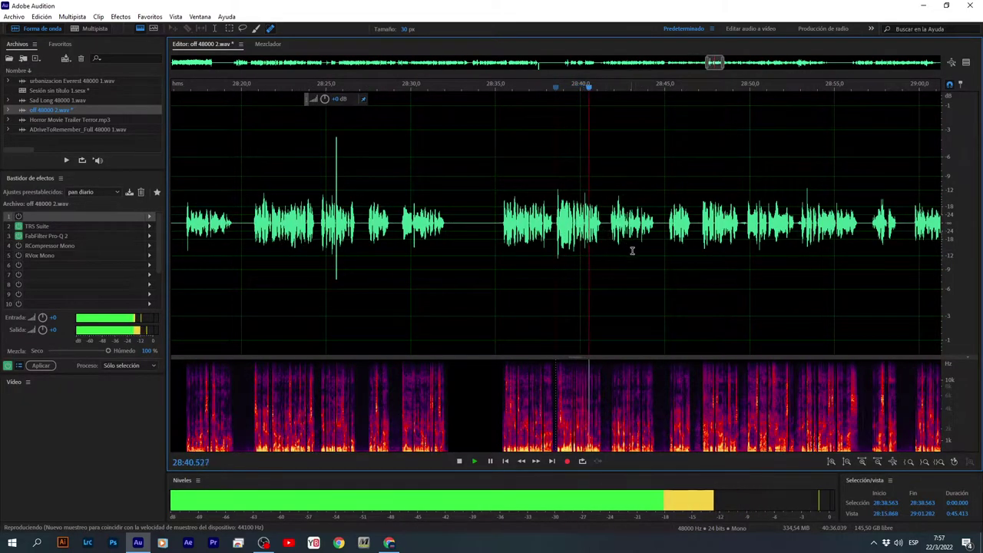
scroll(631, 248, "up", 3)
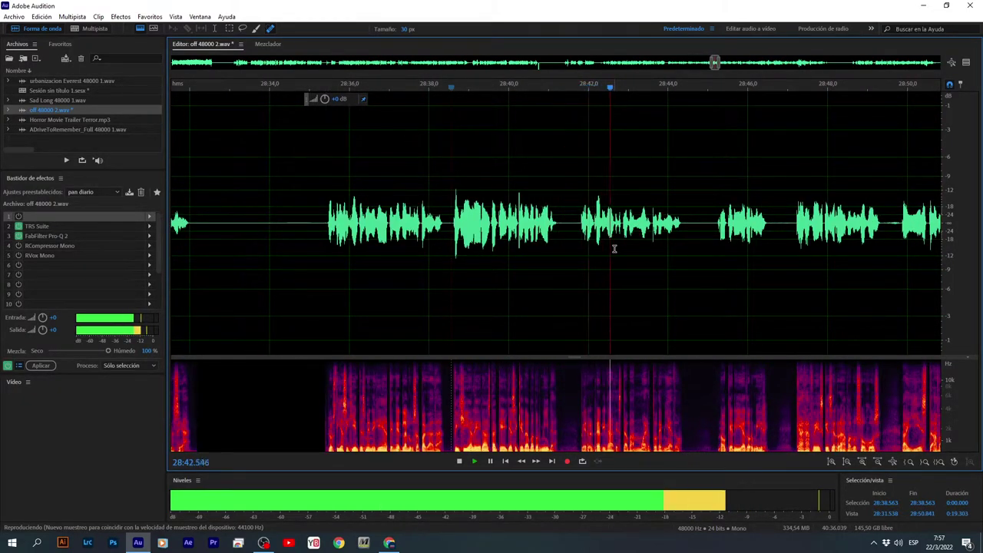
scroll(614, 248, "down", 6)
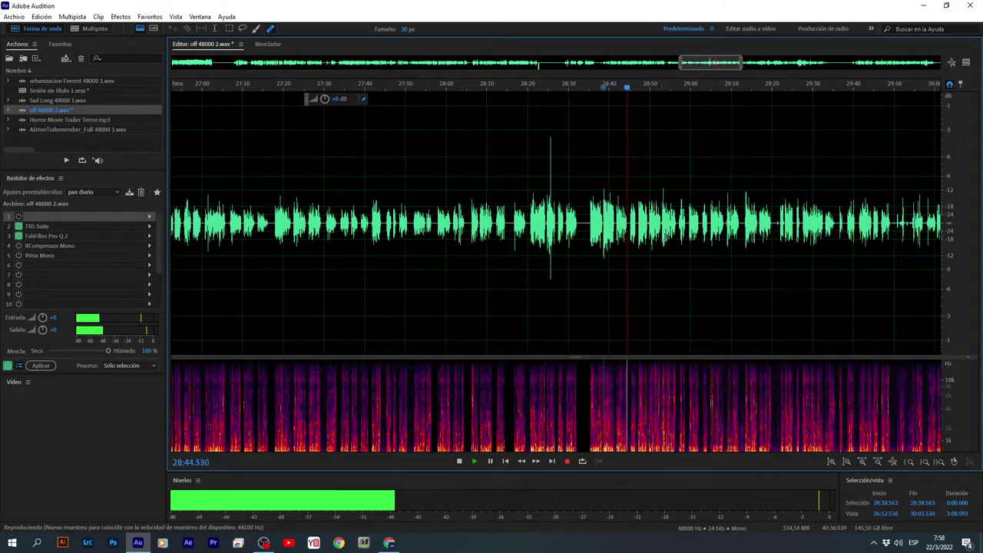
scroll(708, 242, "up", 3)
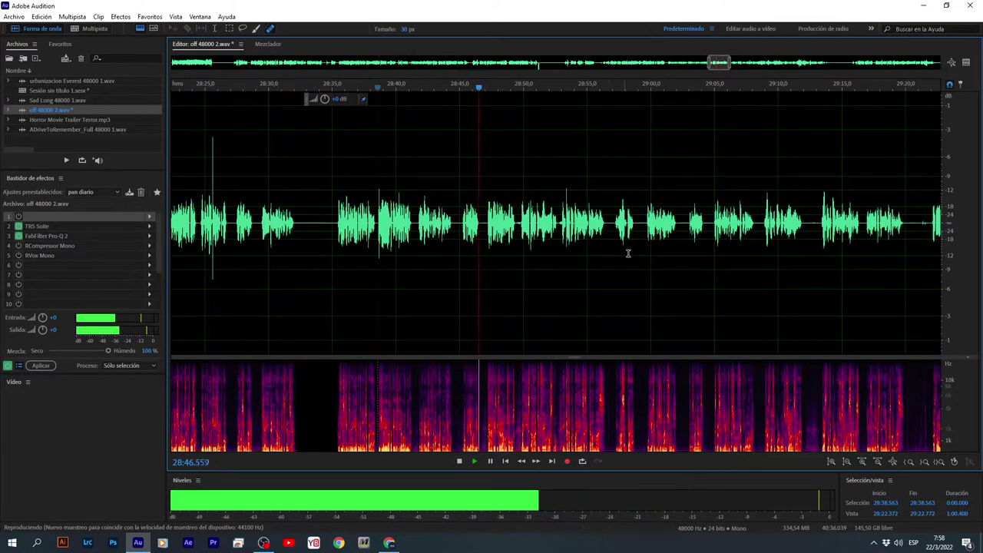
scroll(545, 250, "up", 3)
scroll(461, 235, "up", 3)
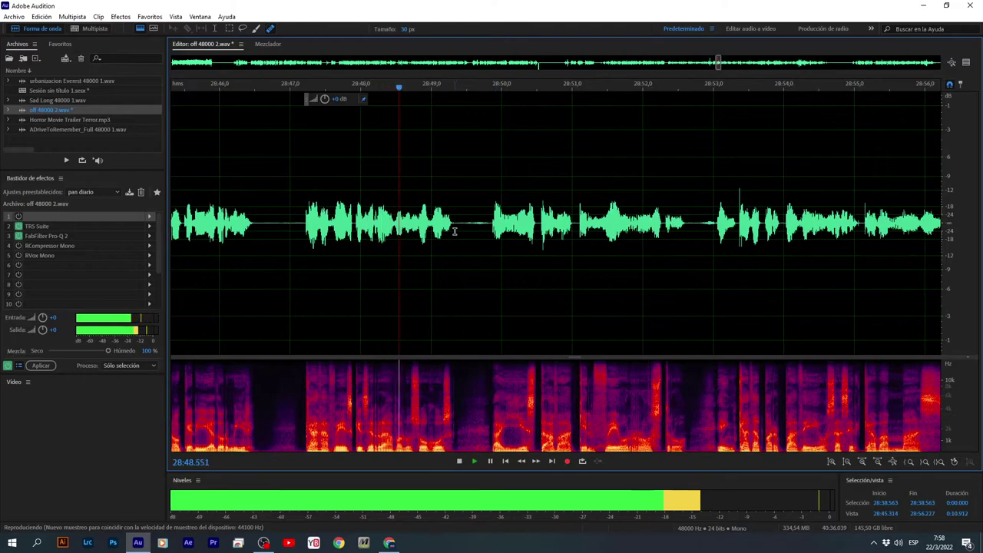
left_click_drag(457, 225, 489, 248)
left_click(540, 242)
scroll(619, 242, "down", 3)
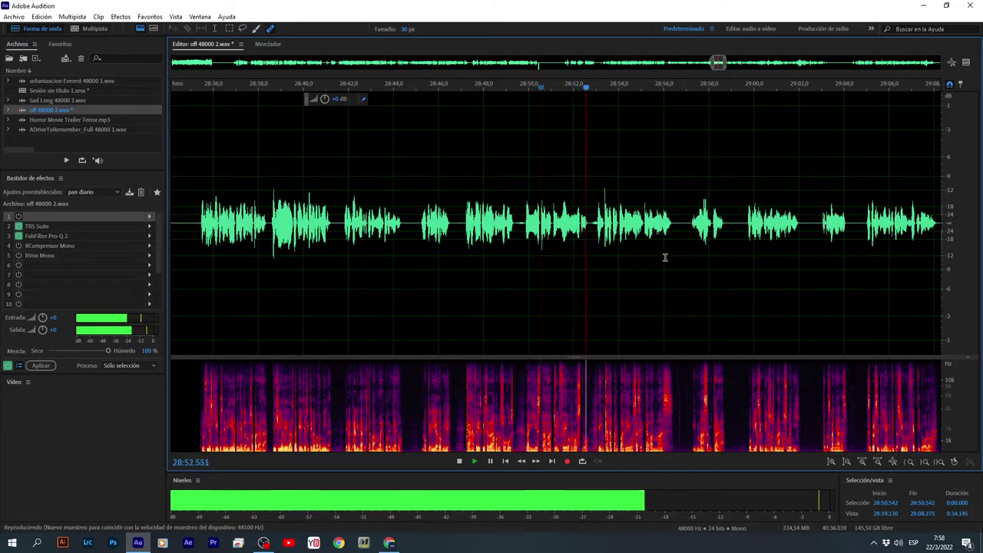
Silence the pause from about 28:56.4 to 28:57.1 while the preview plays.
scroll(685, 259, "up", 2)
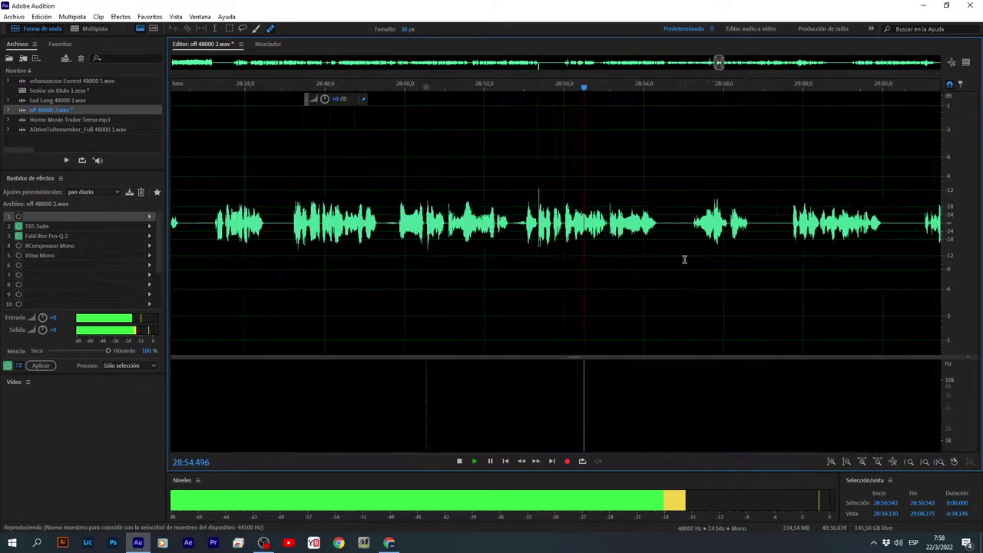
scroll(639, 237, "up", 3)
left_click_drag(642, 236, 690, 261)
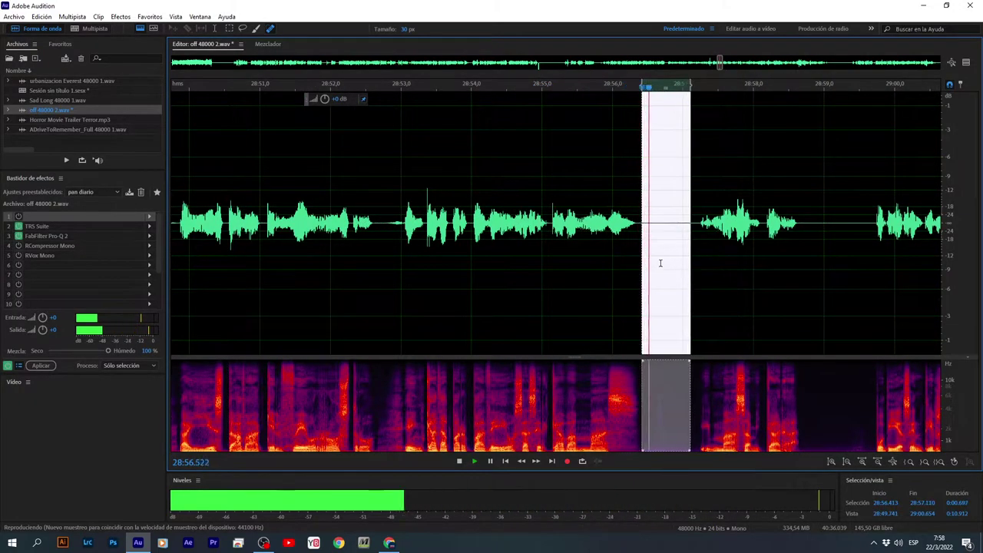
right_click(659, 249)
left_click(689, 465)
Preview the narration from about 28:56.9 and silence the pause from about 29:04.1 to 29:05.0.
scroll(668, 284, "down", 3)
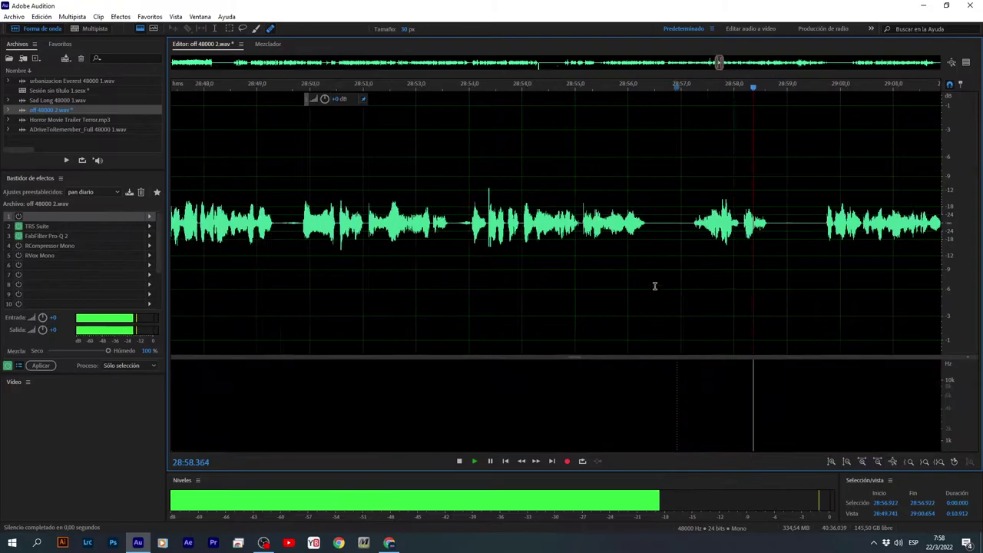
scroll(690, 263, "down", 3)
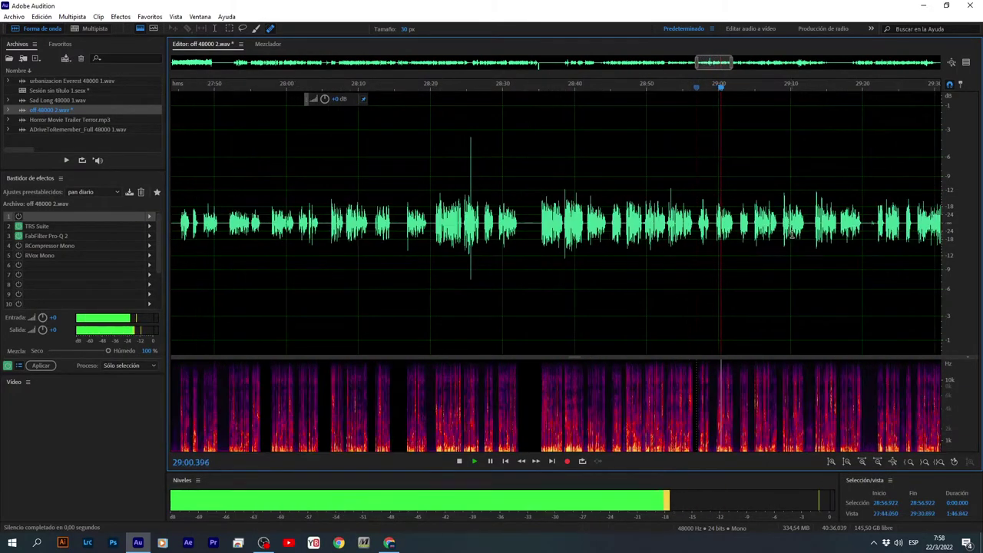
scroll(792, 235, "down", 5)
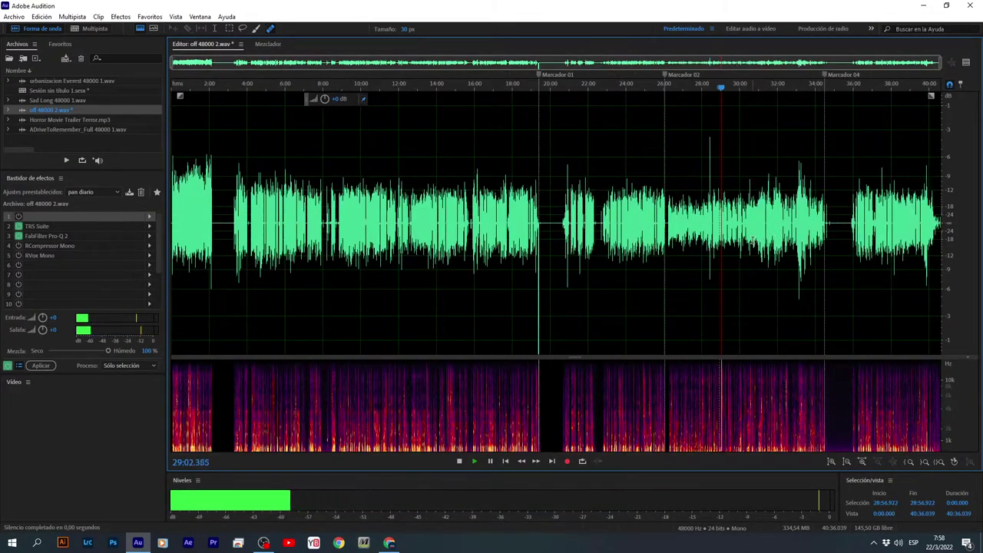
scroll(626, 218, "up", 8)
scroll(597, 259, "up", 5)
left_click_drag(533, 247, 598, 255)
right_click(579, 250)
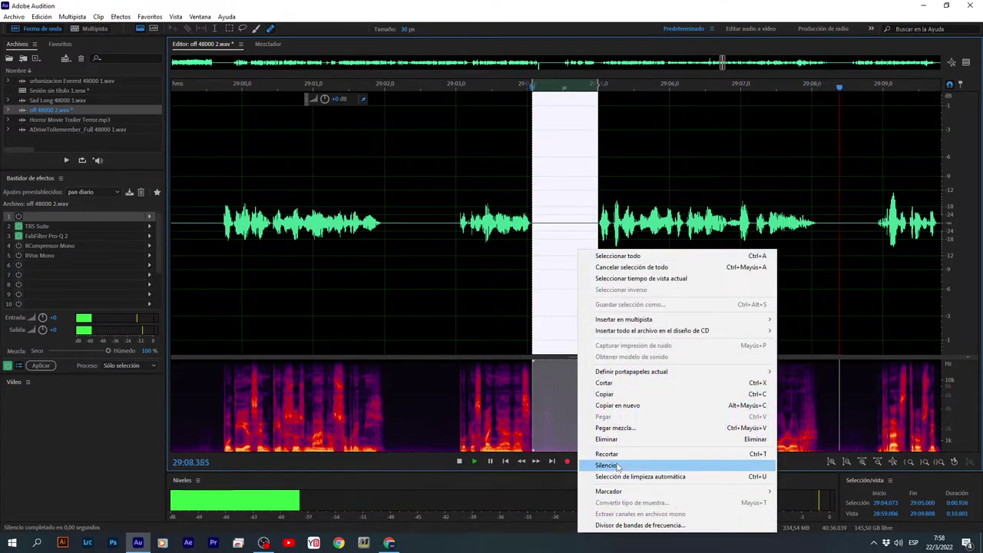
left_click(617, 466)
left_click(569, 289)
Delete the unwanted take from about 29:08.8 to 29:13.3 and play the narration from about 29:17.5.
scroll(570, 290, "down", 5)
scroll(541, 240, "up", 2)
scroll(492, 237, "down", 2)
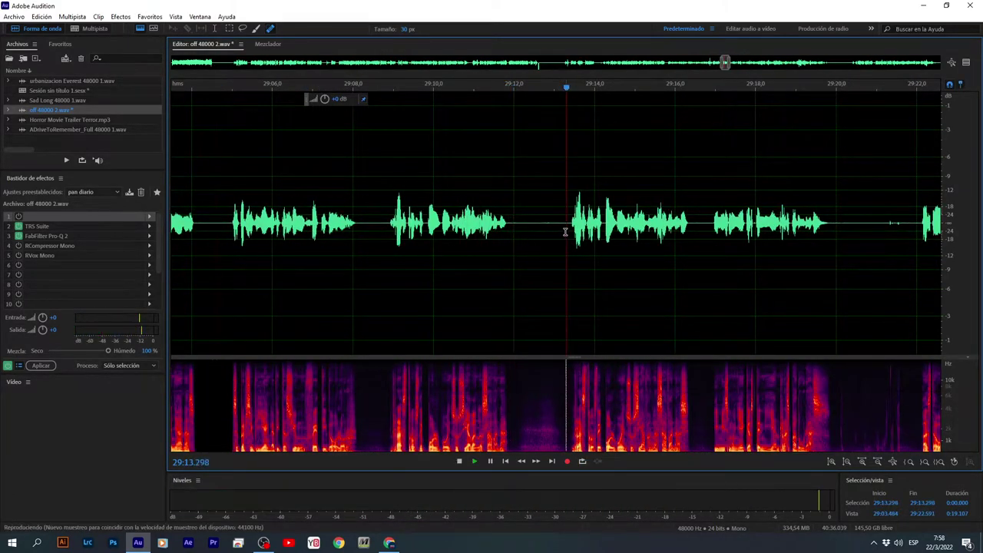
left_click_drag(460, 232, 564, 250)
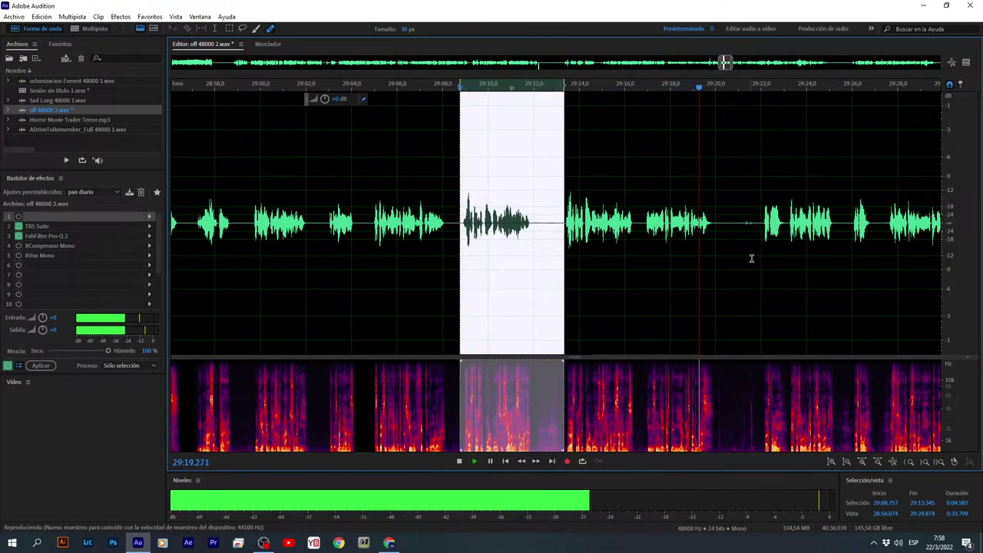
key("Delete")
left_click(657, 233)
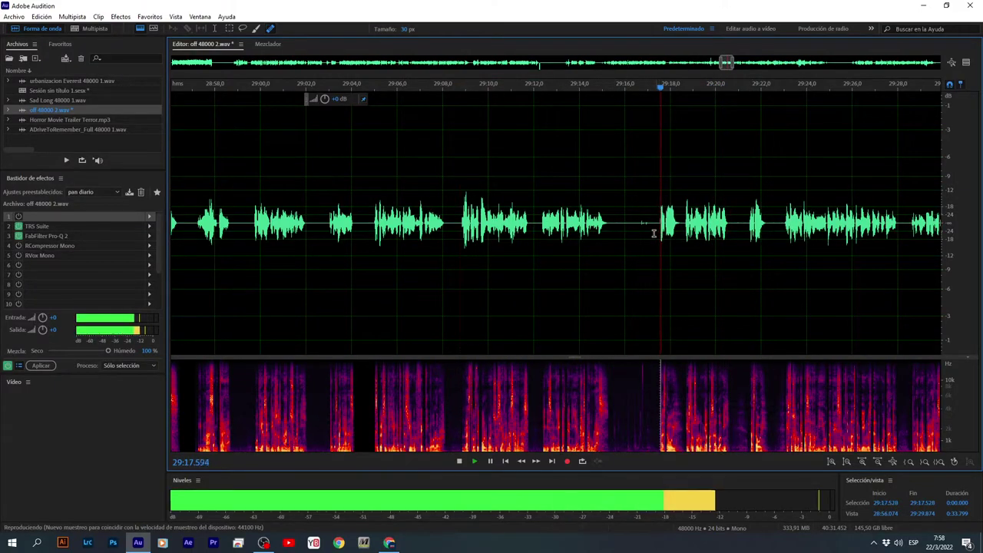
left_click_drag(614, 222, 655, 246)
right_click(640, 251)
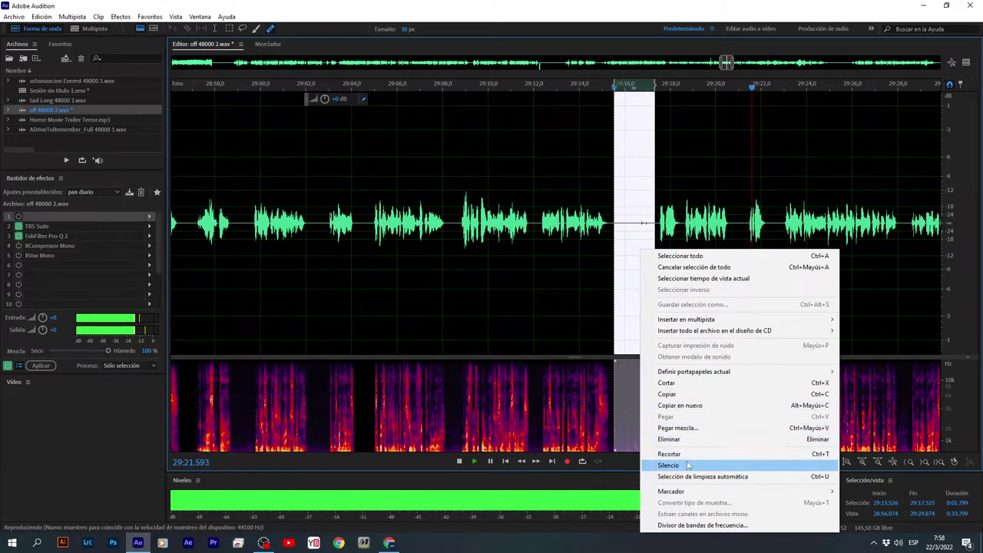
left_click(669, 454)
key("space")
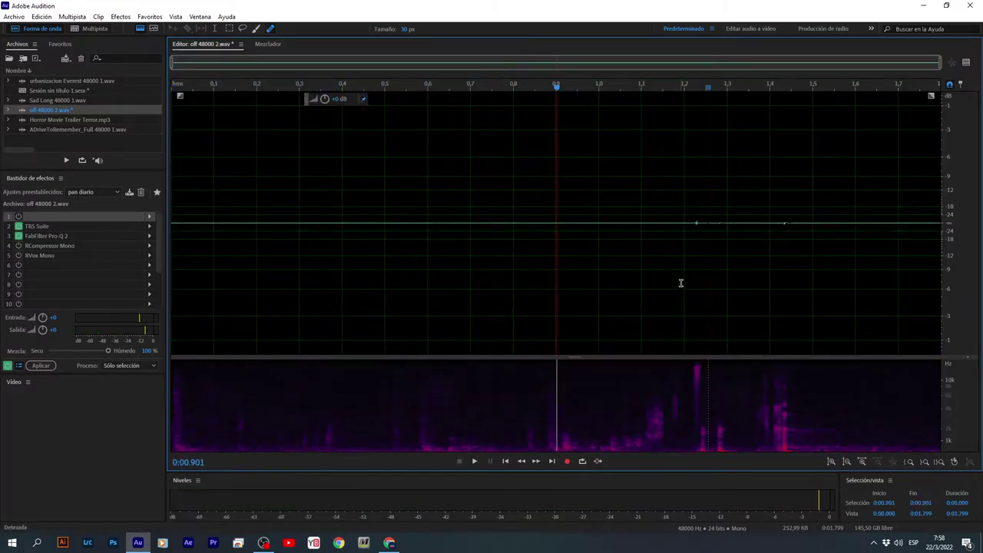
key("ctrl+z")
Preview the narration from about 29:15.5 and continue playback from about 29:21.5.
key("space")
key("equal")
key("equal")
key("equal")
key("equal")
key("equal")
key("equal")
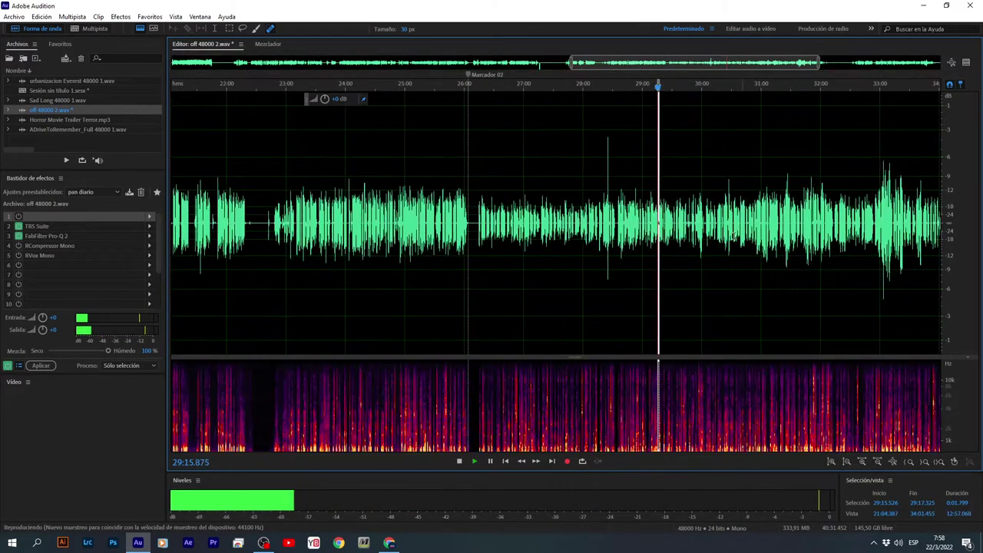
left_click(629, 232)
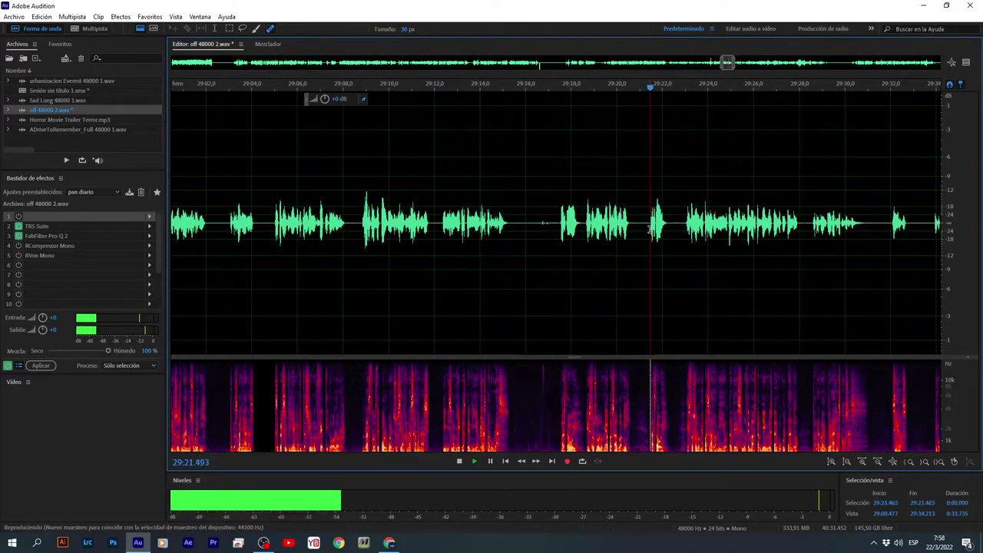
Delete the unwanted take from about 29:16.7 to 29:21.2.
scroll(650, 233, "up", 1)
left_click_drag(642, 246, 506, 263)
key("space")
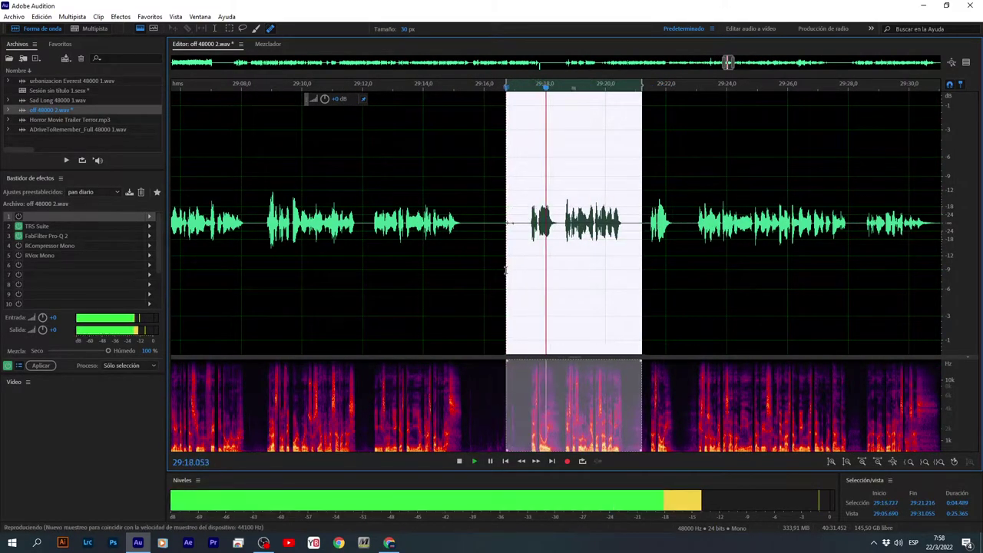
key("Delete")
scroll(570, 245, "down", 2)
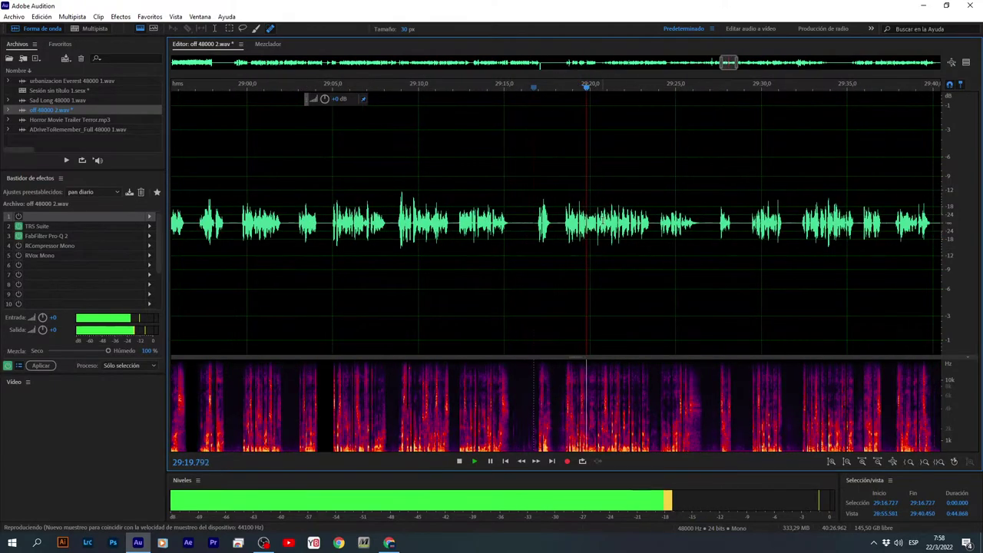
Silence the pause from about 29:23.5 to 29:24.1 while the preview plays.
scroll(670, 238, "up", 4)
left_click_drag(616, 237, 674, 240)
right_click(655, 250)
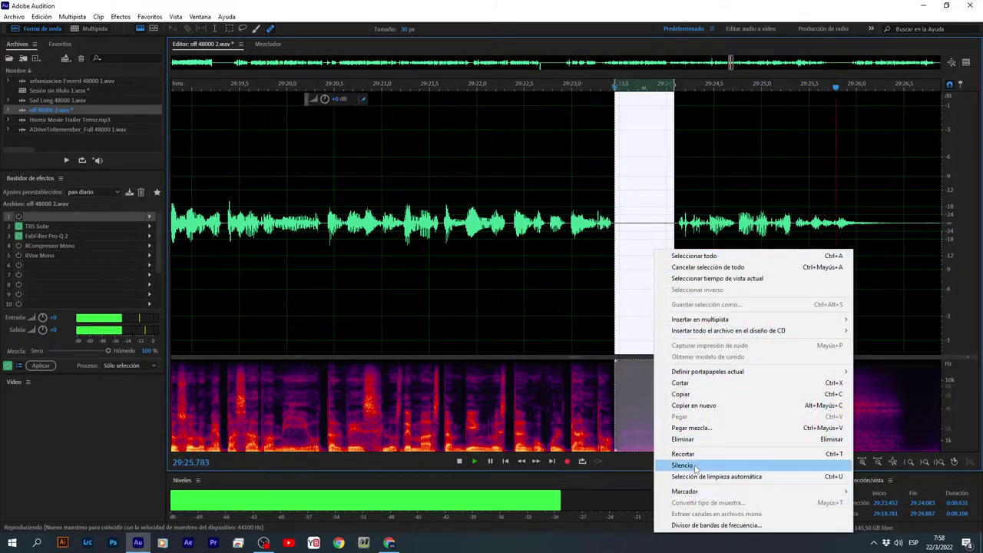
left_click(695, 467)
scroll(614, 277, "down", 3)
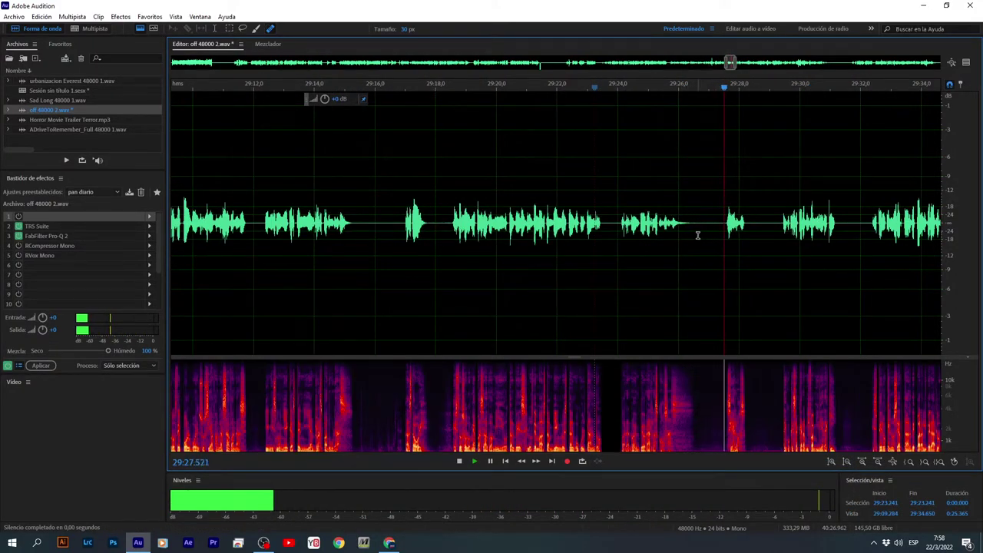
Preview the narration up to about 29:33.5, stop playback and silence the short click from about 29:33.35 to 29:33.37.
scroll(697, 238, "down", 2)
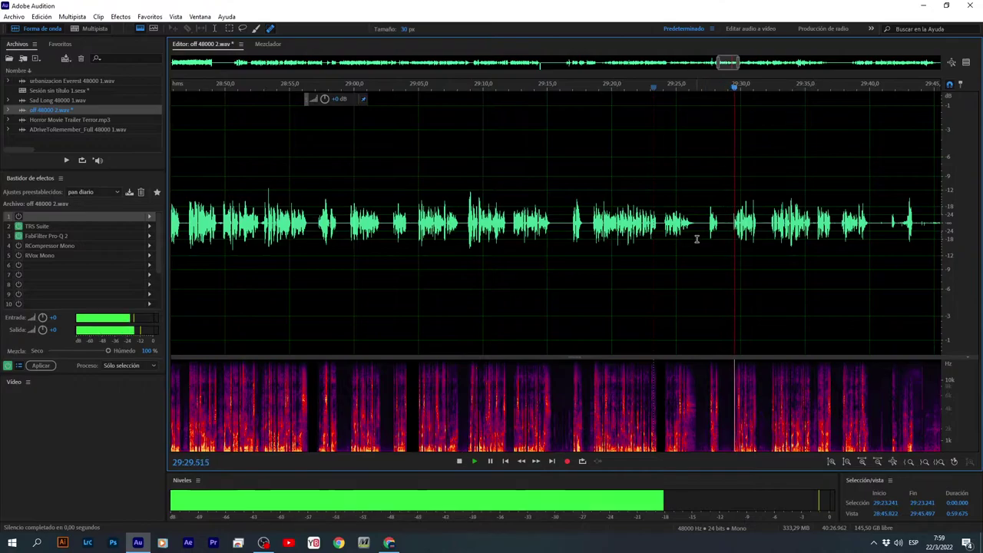
scroll(696, 239, "down", 2)
scroll(653, 256, "up", 3)
scroll(637, 256, "up", 2)
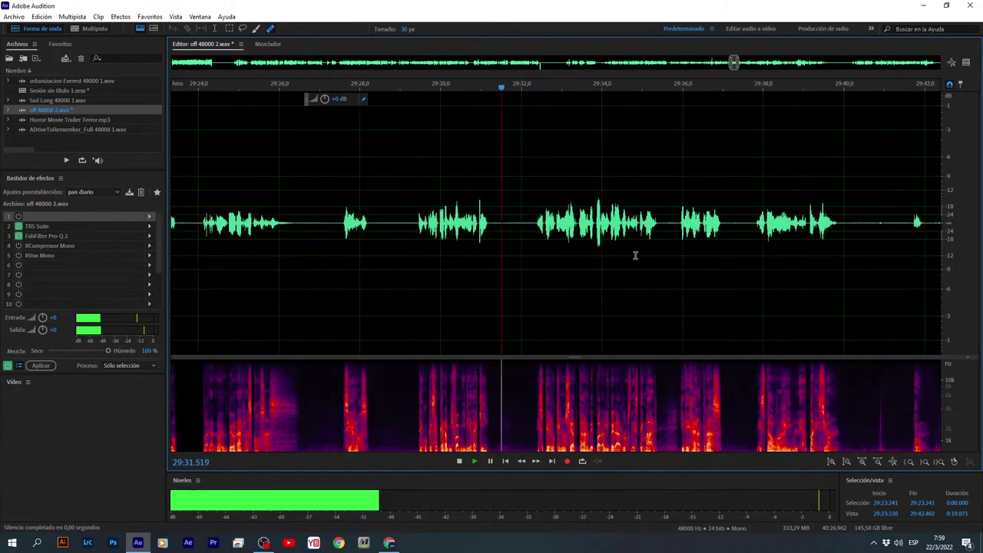
scroll(553, 246, "down", 2)
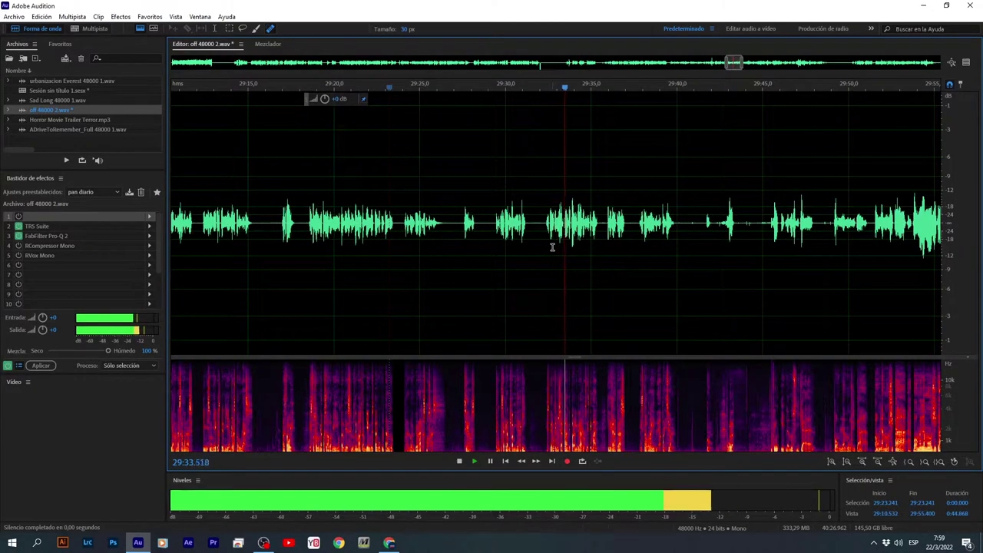
scroll(576, 234, "up", 10)
key("space")
left_click_drag(577, 230, 603, 252)
right_click(586, 252)
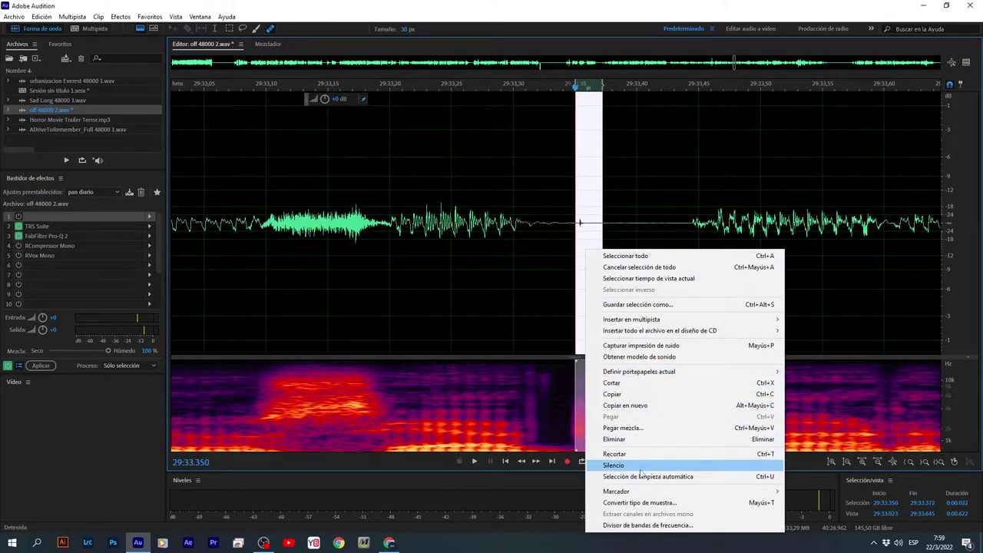
left_click(614, 465)
Preview the narration from about 29:33.2 and shorten the following pause by deleting about 29:35.6 to 29:35.8.
scroll(446, 269, "down", 6)
left_click(467, 259)
key("space")
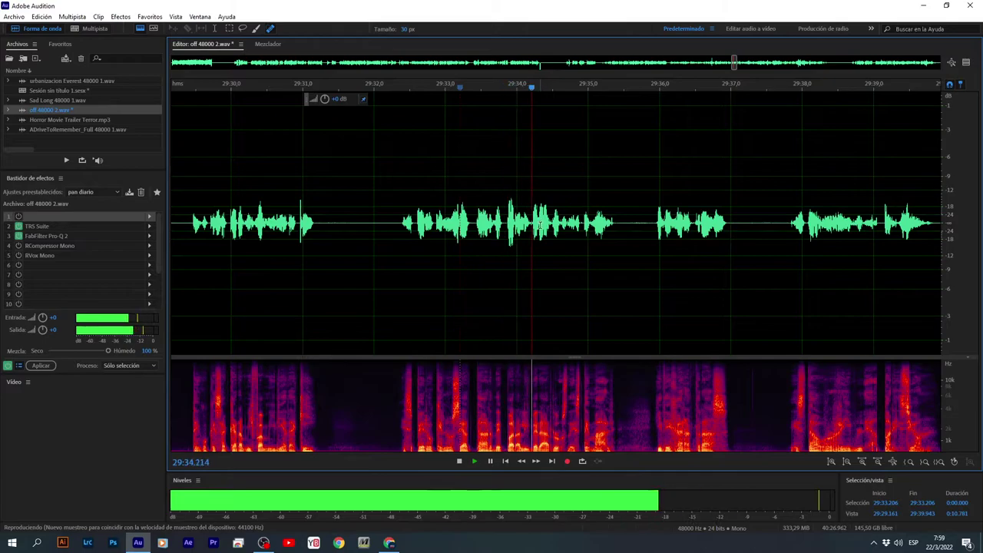
scroll(573, 238, "up", 3)
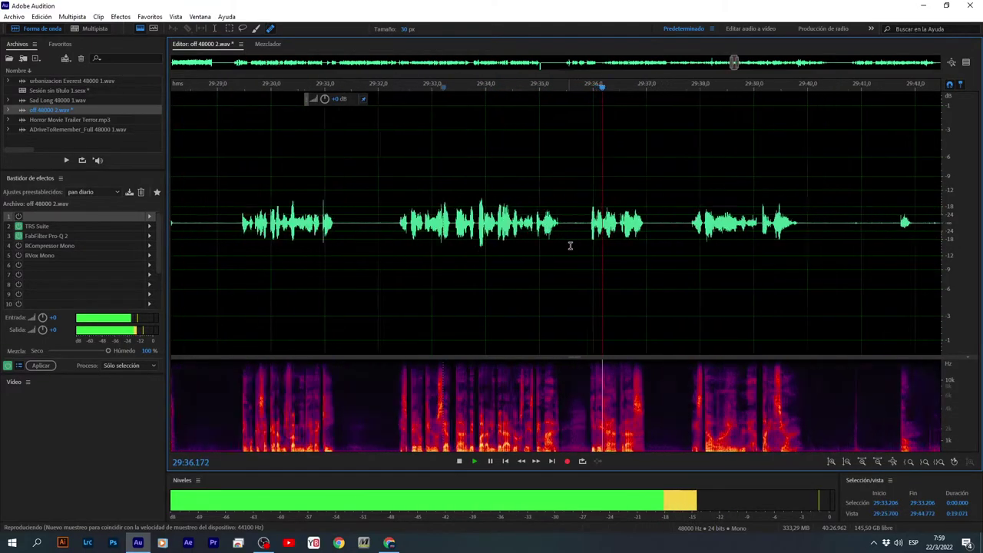
left_click_drag(575, 231, 588, 231)
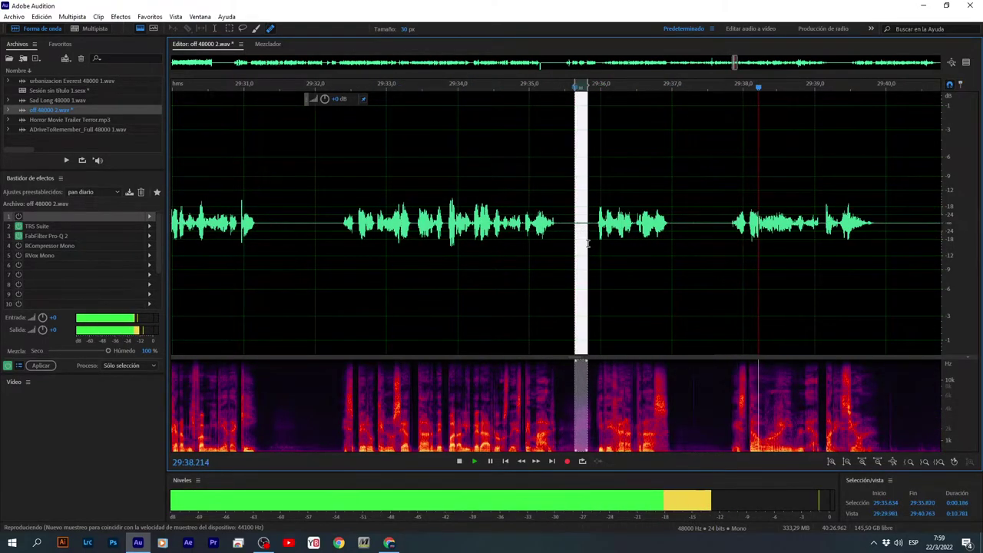
key("Delete")
Delete the pause section from about 29:37.1 to 29:37.5 and play the narration from that point.
left_click_drag(677, 230, 705, 266)
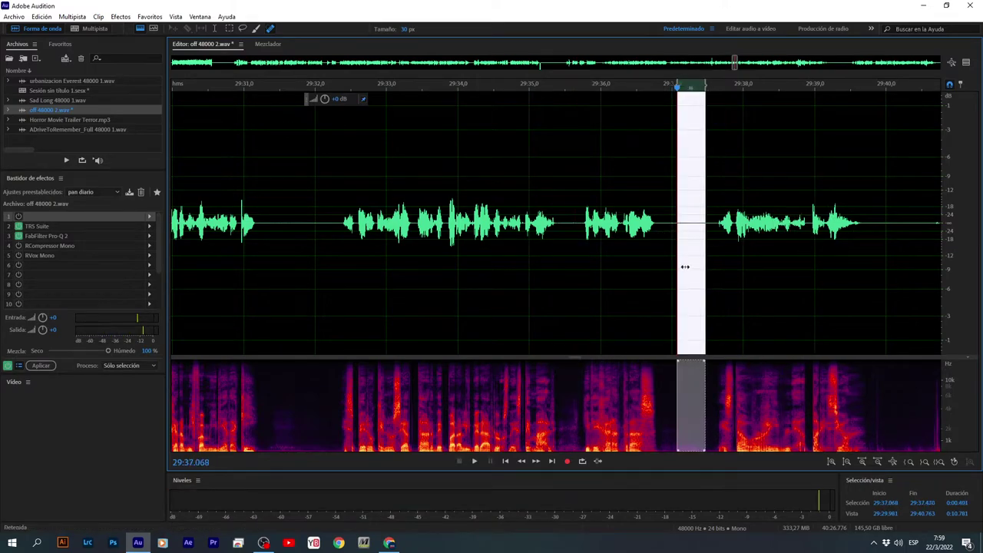
key("Delete")
scroll(682, 258, "down", 3)
key("space")
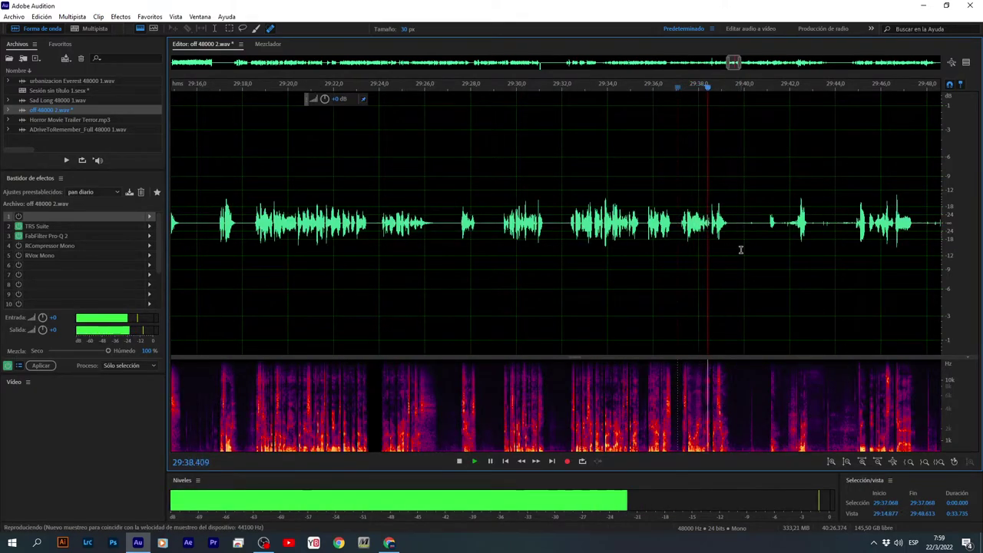
Add a marker at about 29:39.8 during playback, stop the preview and save the file.
key("m")
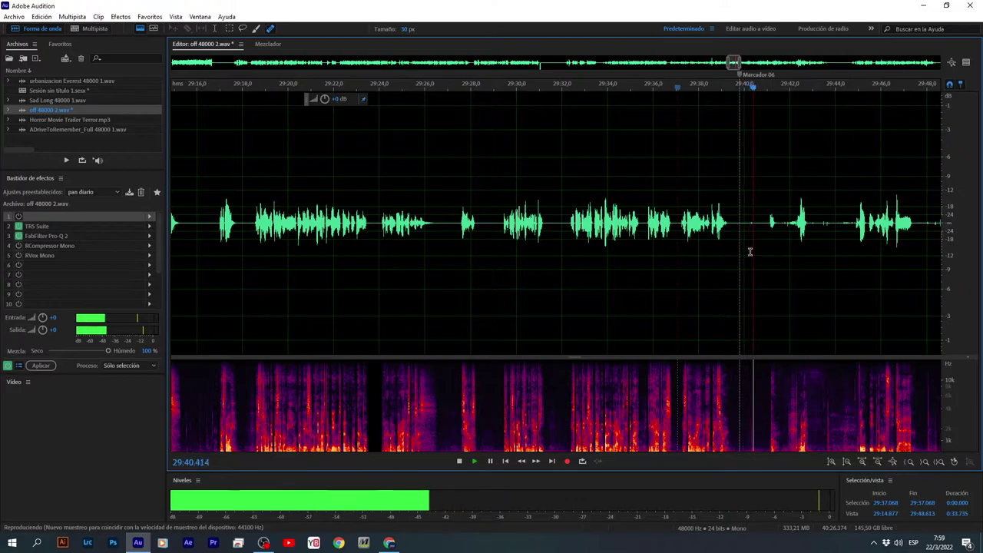
scroll(751, 251, "down", 3)
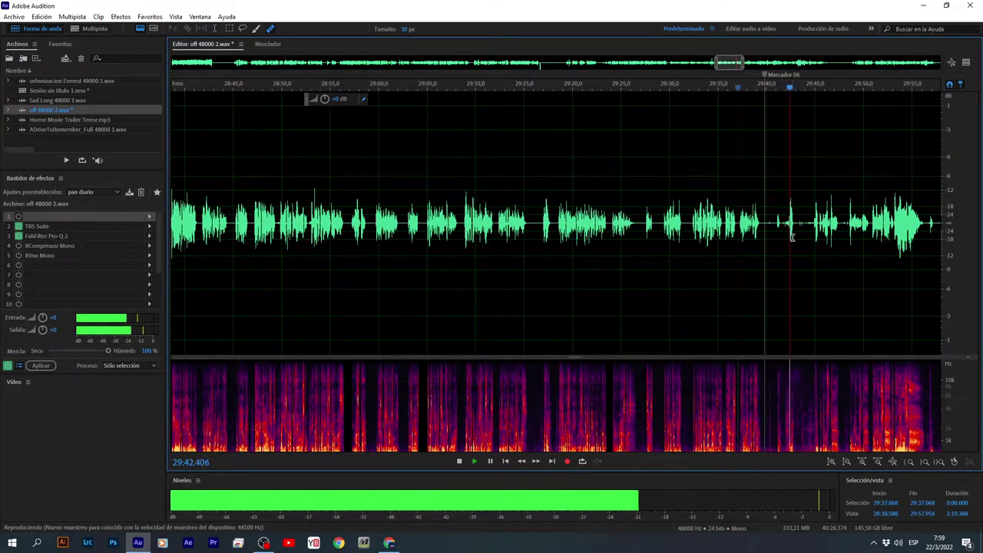
key("space")
key("ctrl+s")
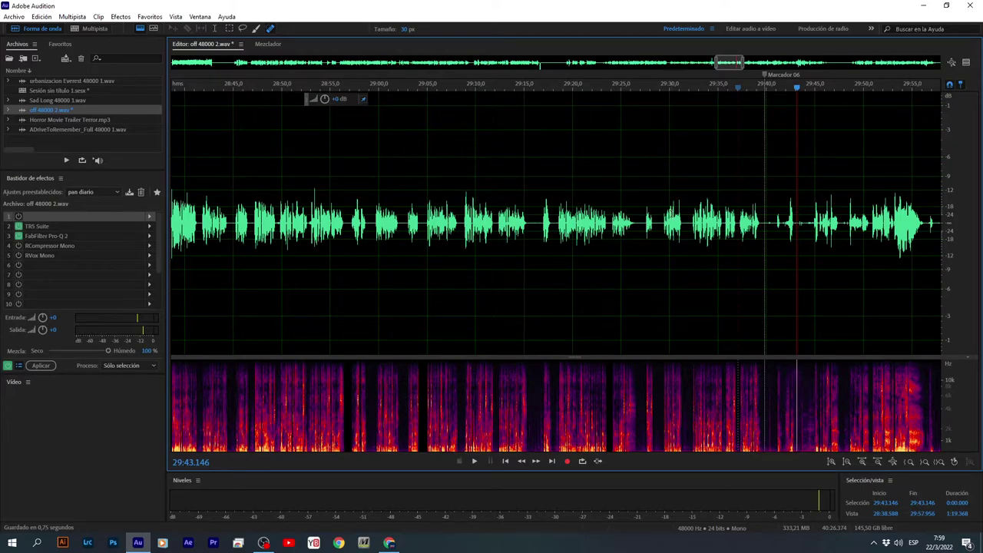
Silence the noisy section from about 29:40.0 to 29:44.2.
left_click_drag(765, 235, 807, 255)
right_click(791, 246)
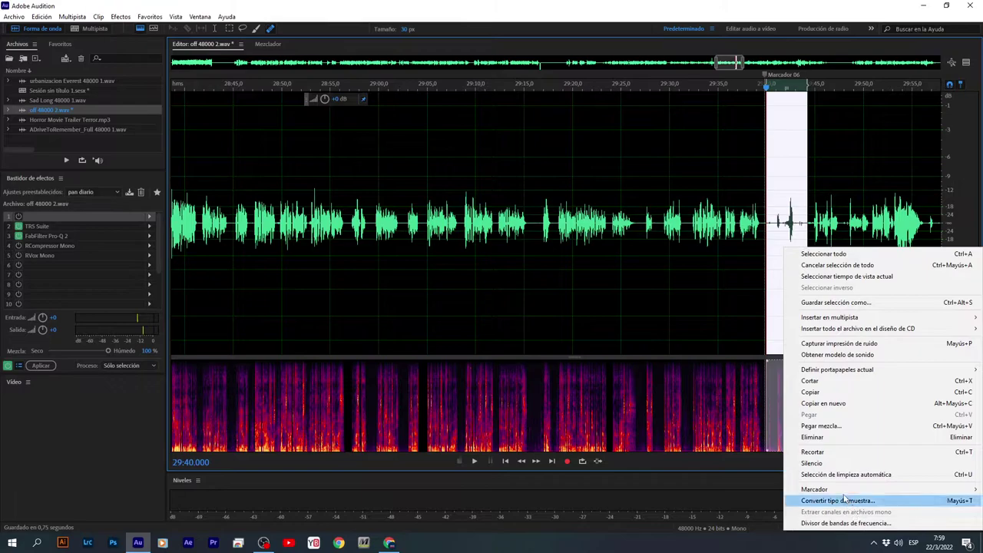
left_click(819, 465)
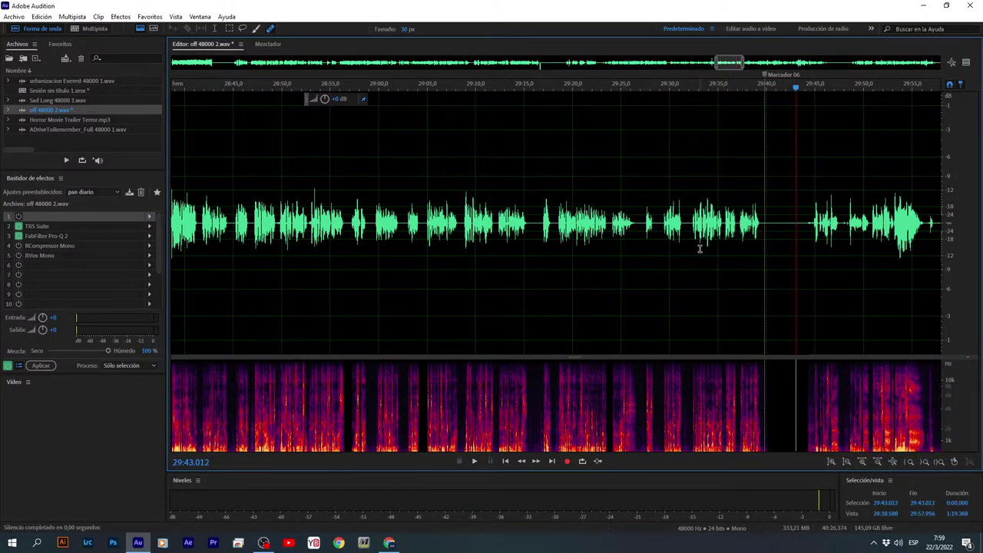
Select the narration between Marcador 02 and Marcador 06, from about 26:09.6 to 29:42.8, save the file and preview its beginning.
scroll(700, 248, "down", 5)
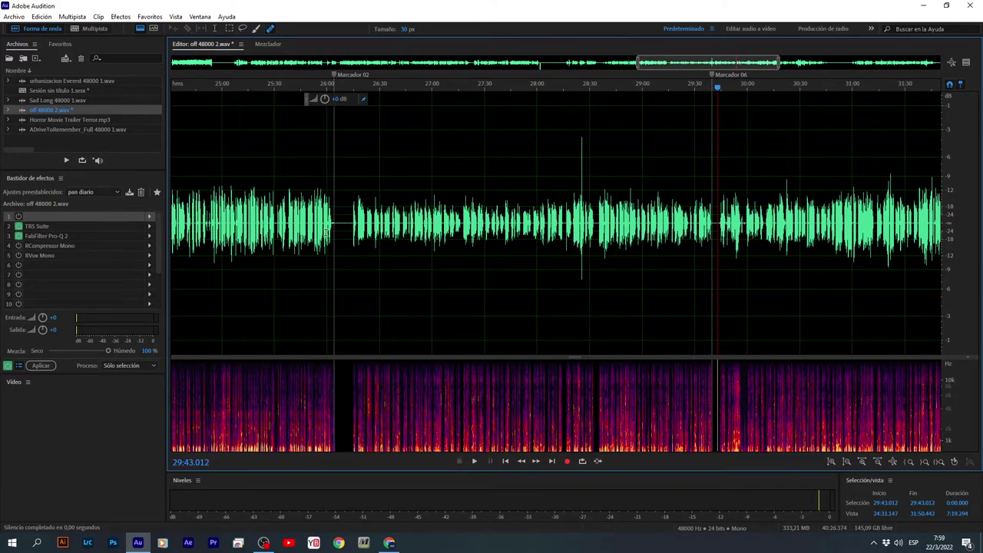
scroll(355, 238, "up", 2)
scroll(345, 248, "down", 1)
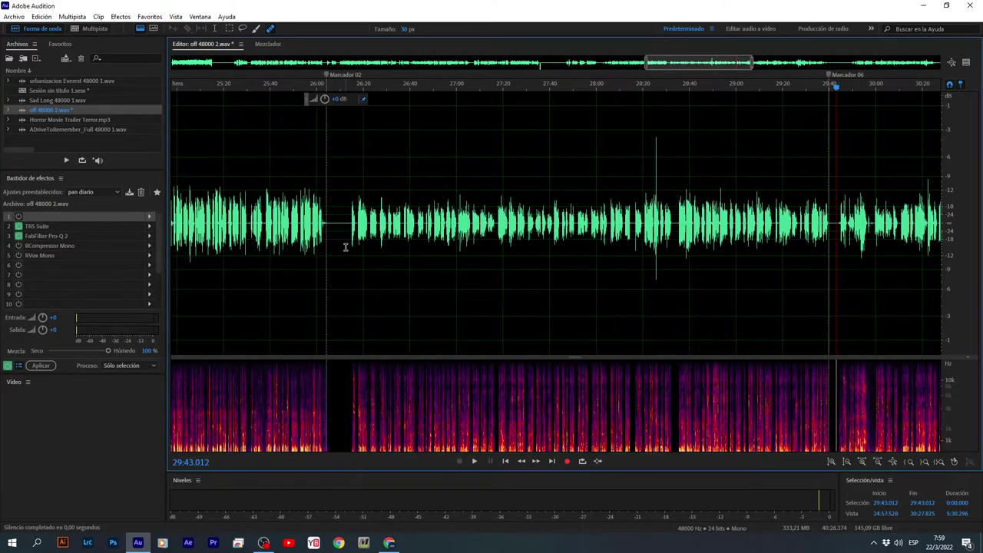
left_click_drag(338, 247, 834, 253)
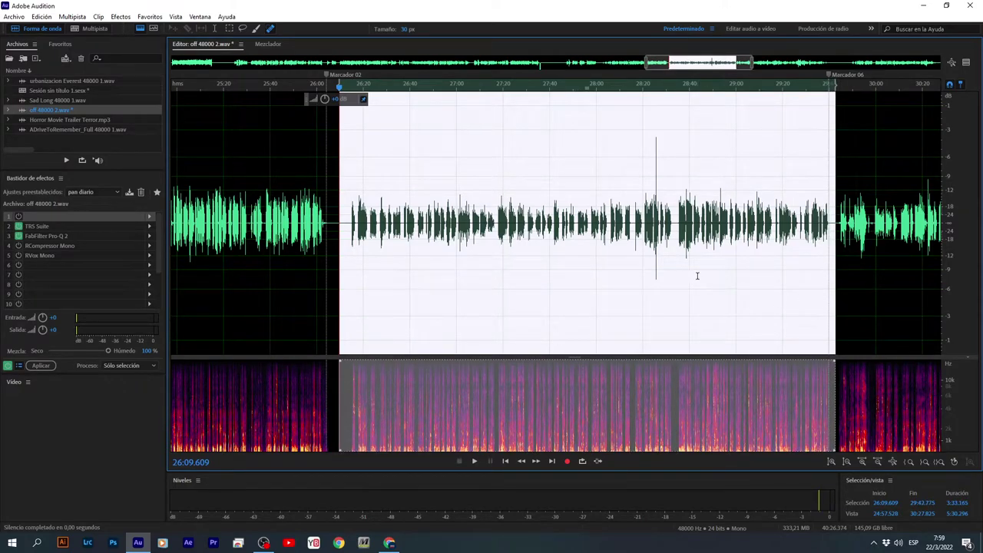
key("ctrl+s")
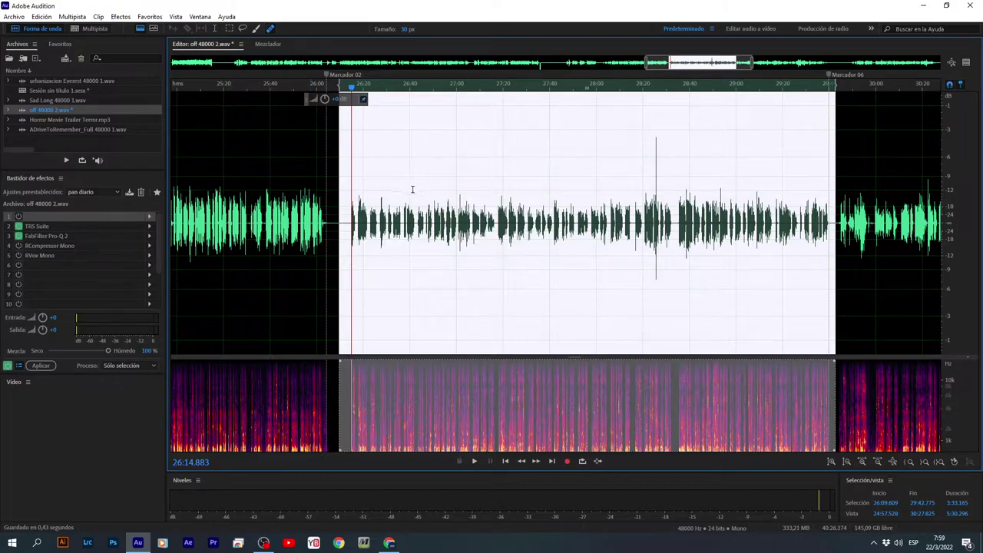
key("space")
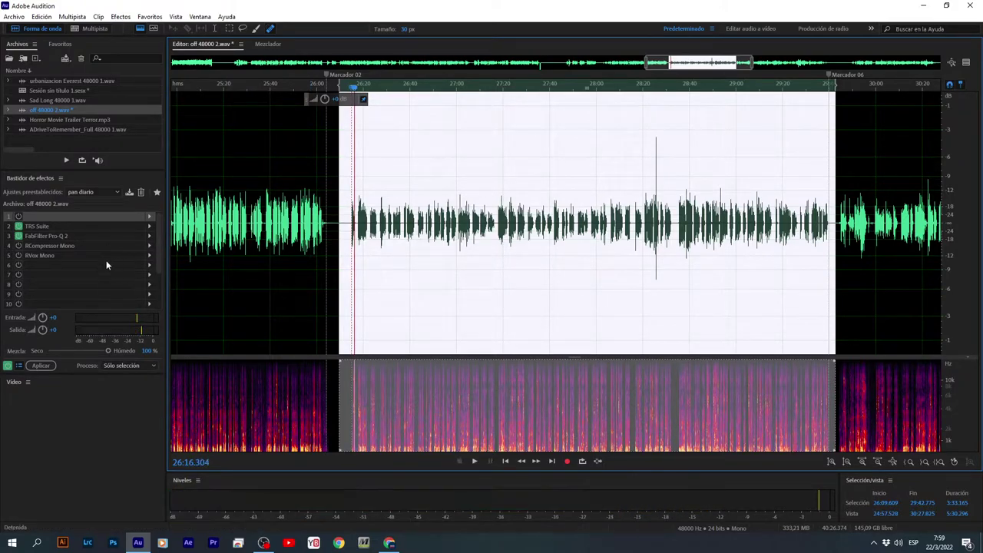
Add the Suite de guitarra effect to rack slot 6, turn off TRS Suite and FabFilter Pro-Q 2, and uncover the waveform.
left_click(150, 269)
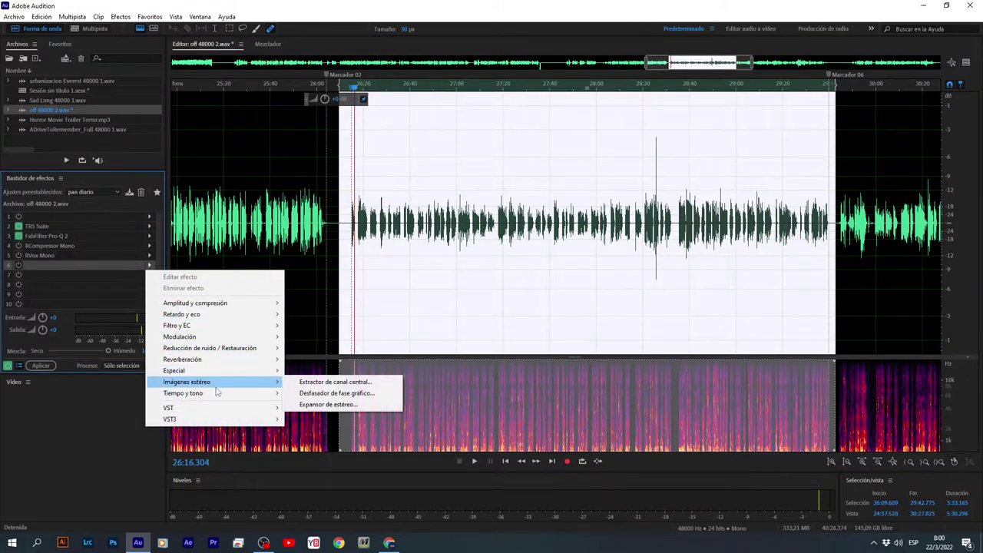
mouse_move(224, 396)
mouse_move(238, 370)
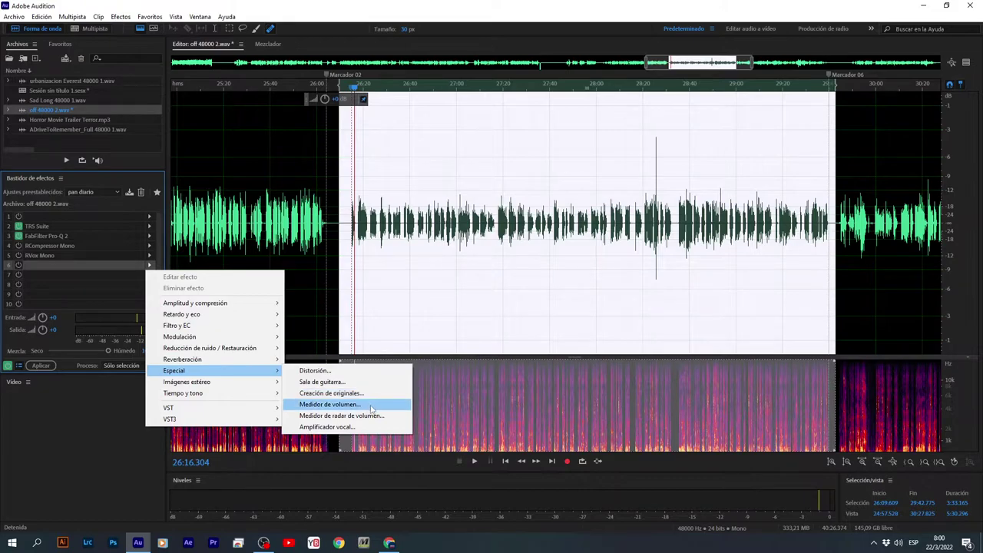
left_click(323, 382)
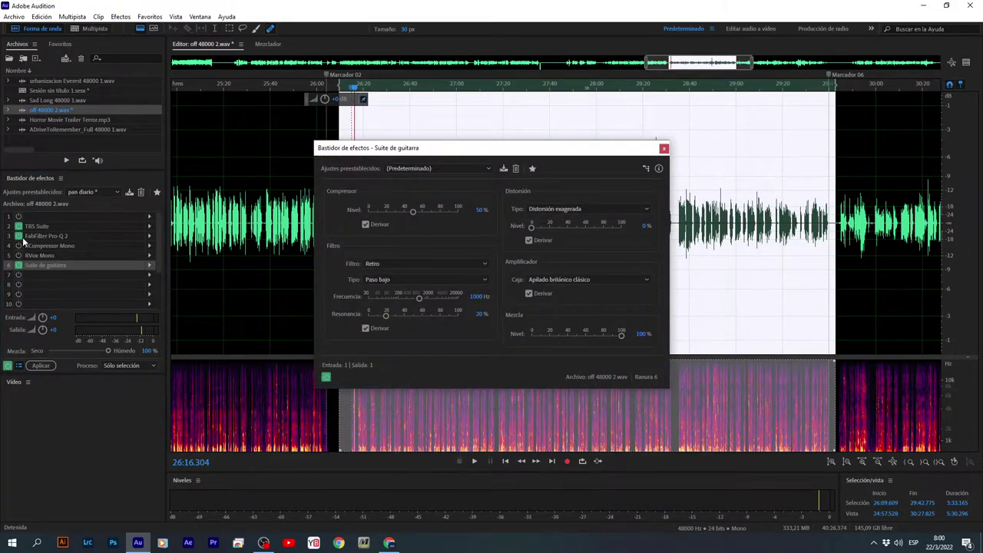
left_click_drag(418, 157, 337, 246)
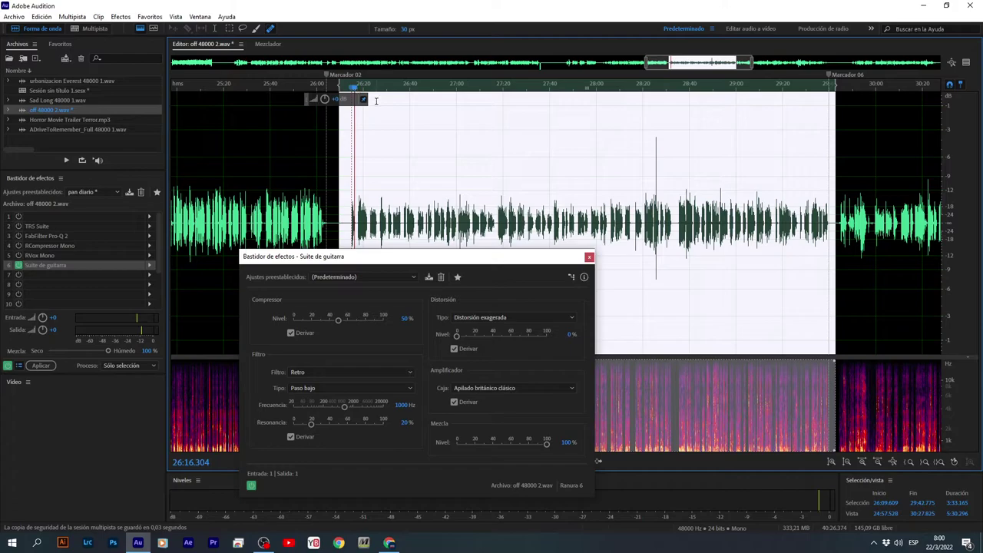
Load the Suite de batería preset in the guitar suite during playback and lower the distortion level to about 18 %.
key("space")
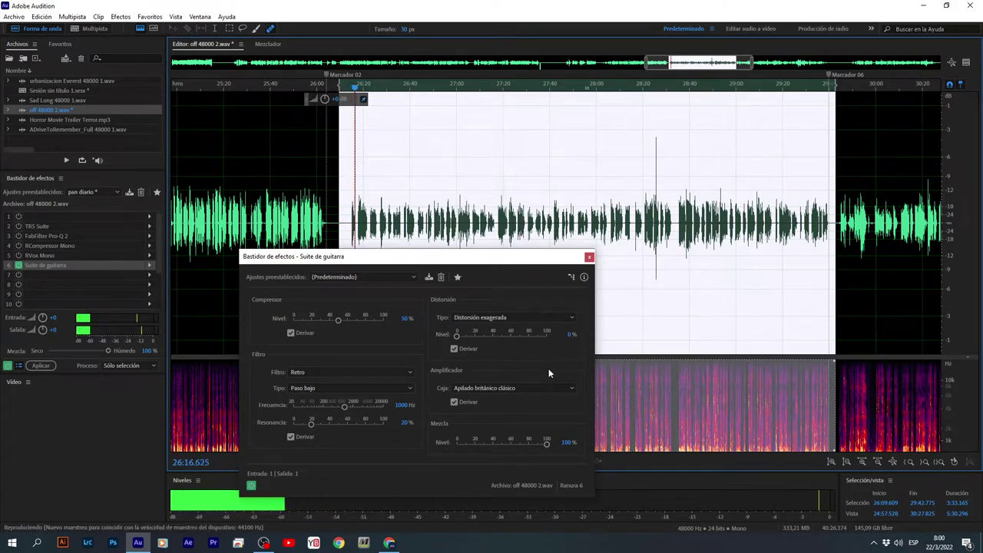
left_click(352, 276)
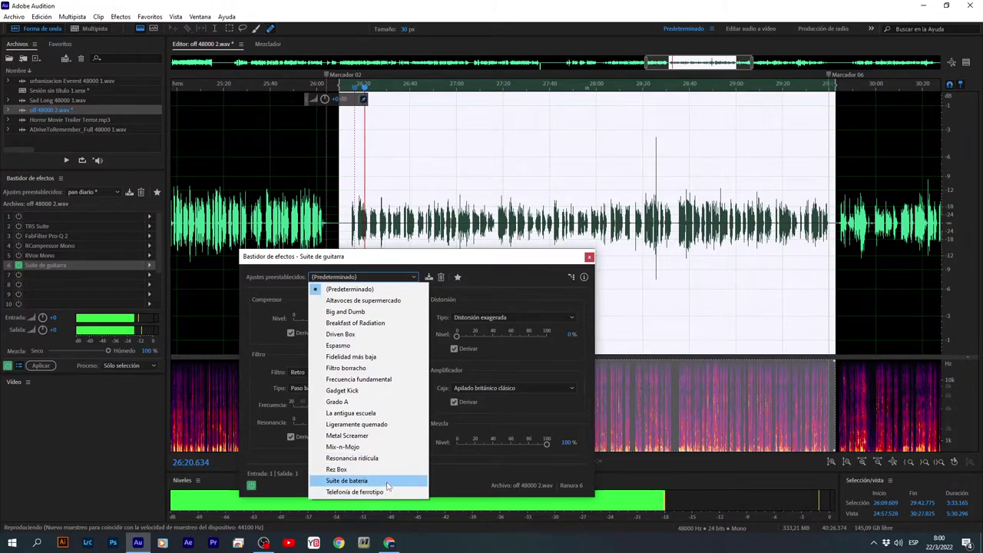
left_click(357, 481)
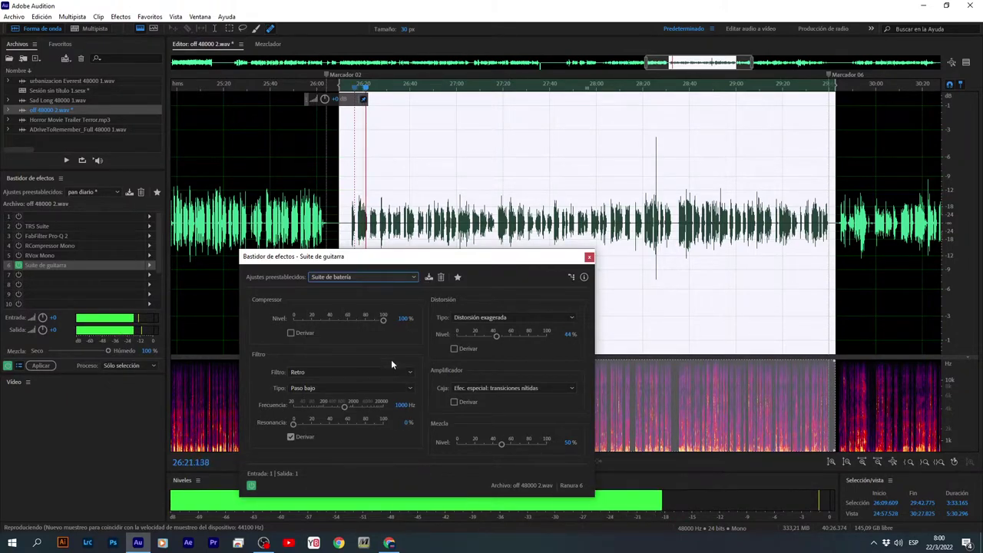
left_click(497, 339)
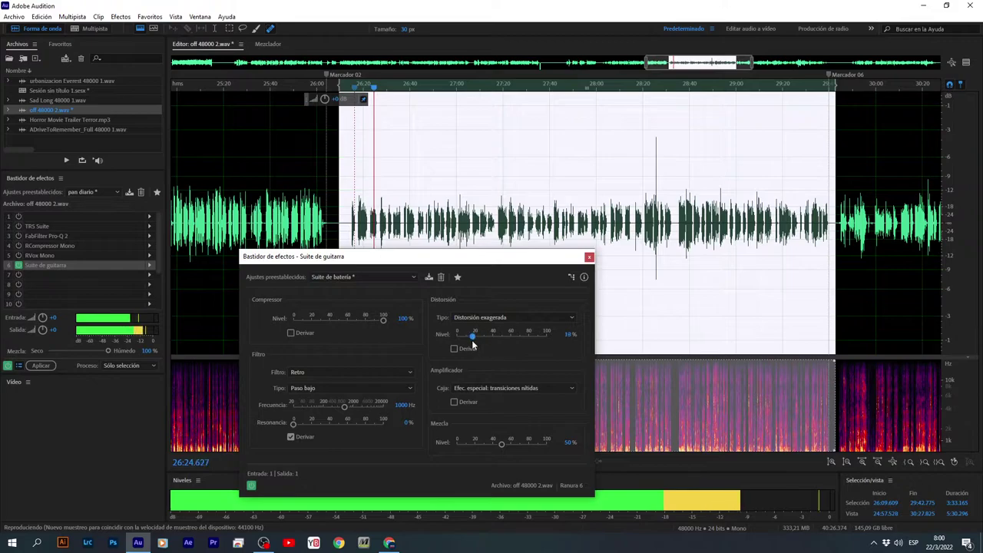
Lower the guitar suite's mix to about 31 %, turn TRS Suite and FabFilter Pro-Q 2 back on, and move Suite de guitarra to rack slot 1.
left_click_drag(502, 445, 473, 446)
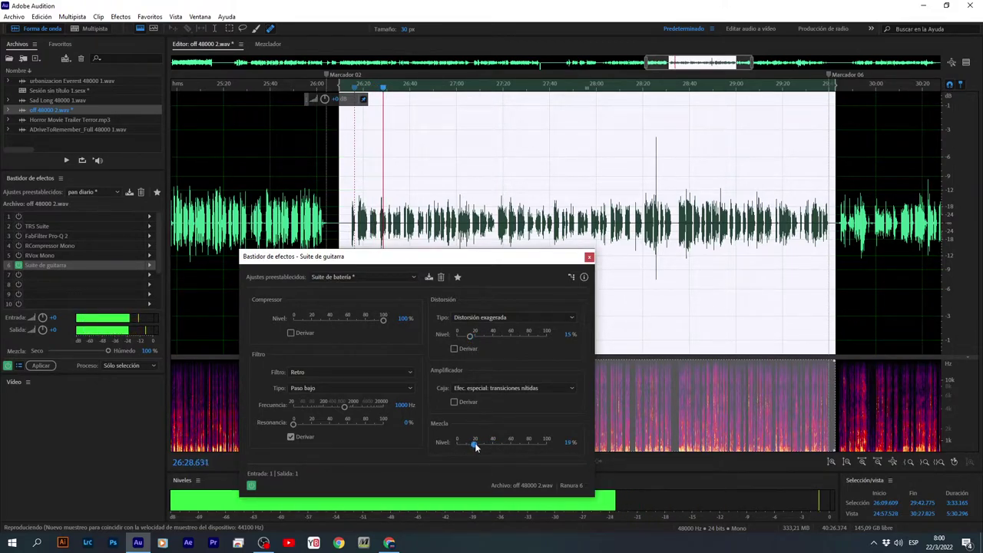
left_click(20, 237)
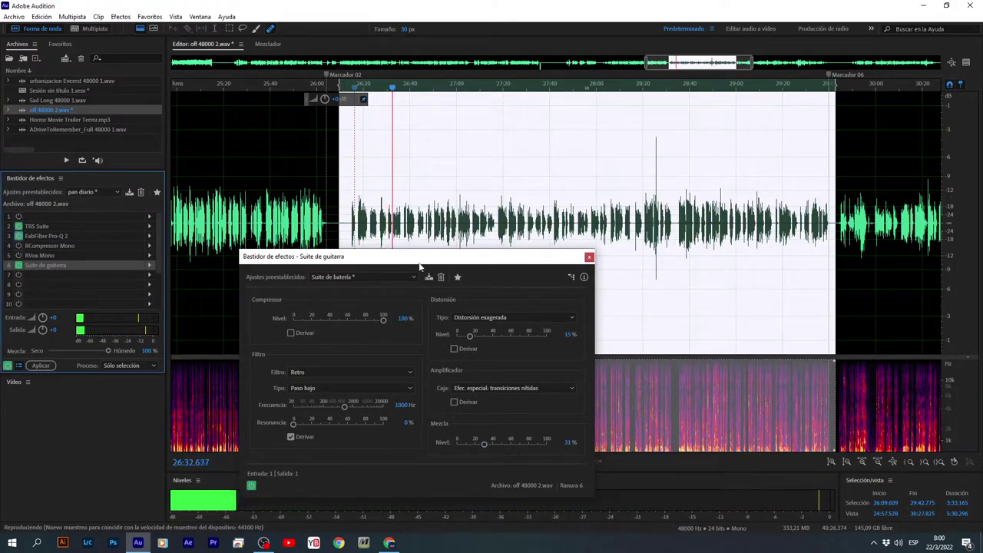
left_click_drag(48, 267, 52, 216)
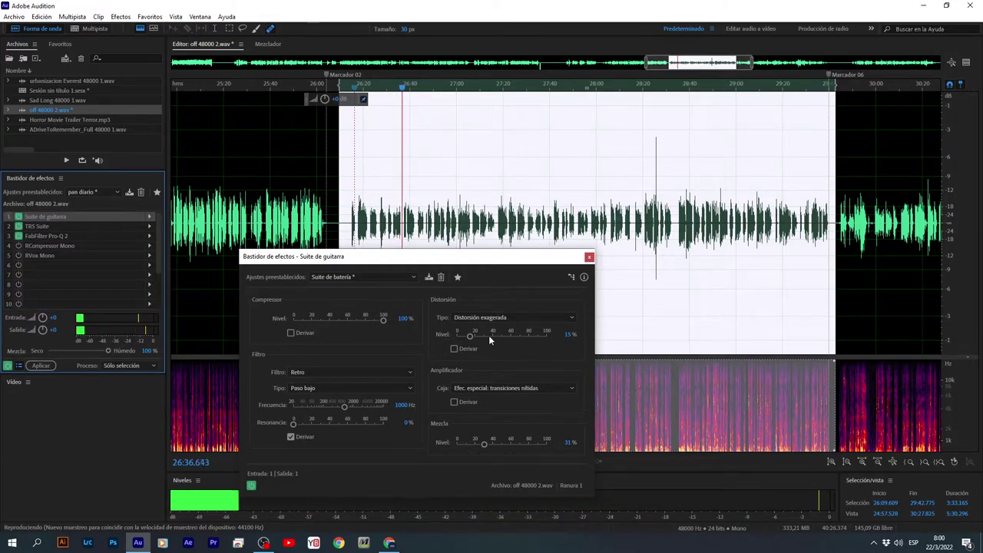
Try the guitar suite with no distortion and full mix, then with about 19 % distortion and 16 % mix.
left_click_drag(468, 334, 424, 332)
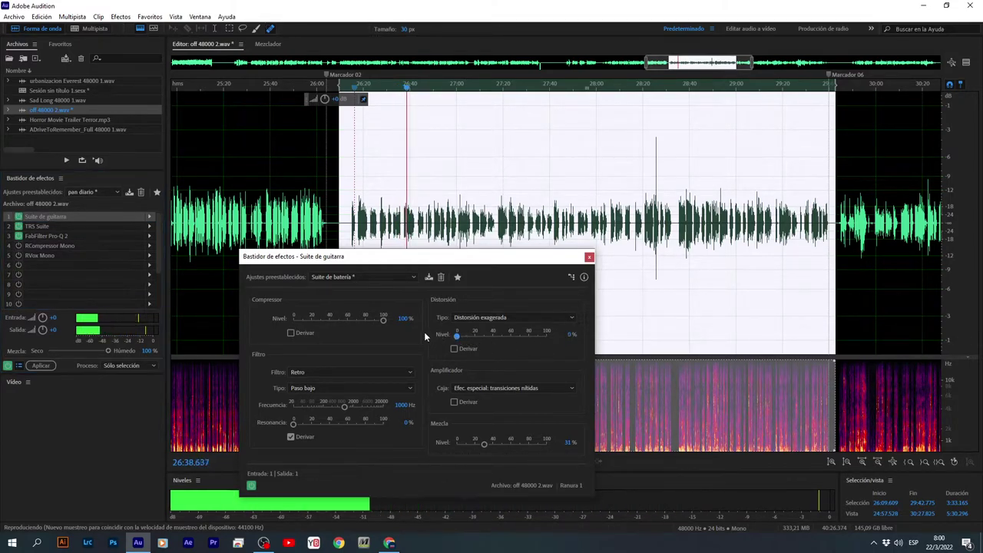
left_click_drag(483, 443, 542, 449)
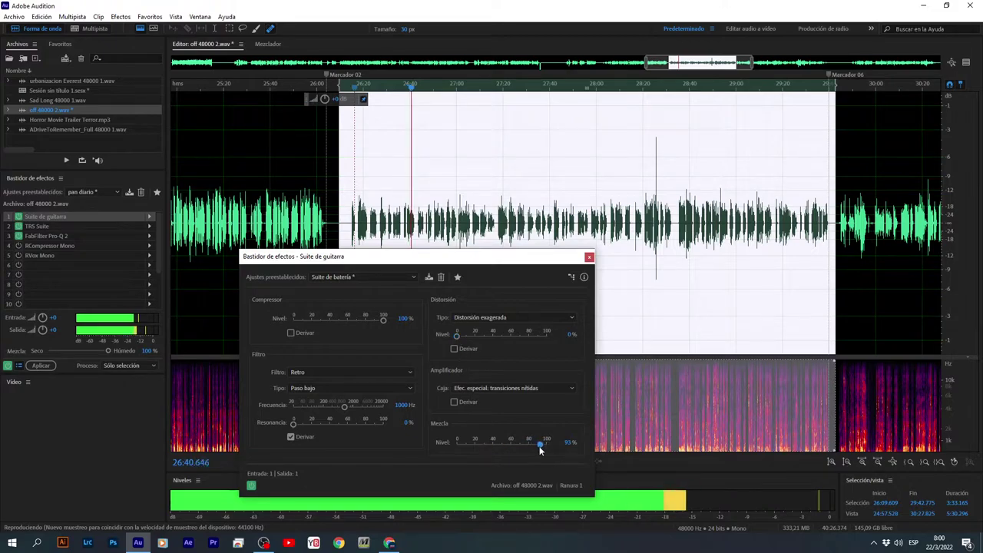
left_click_drag(456, 336, 476, 344)
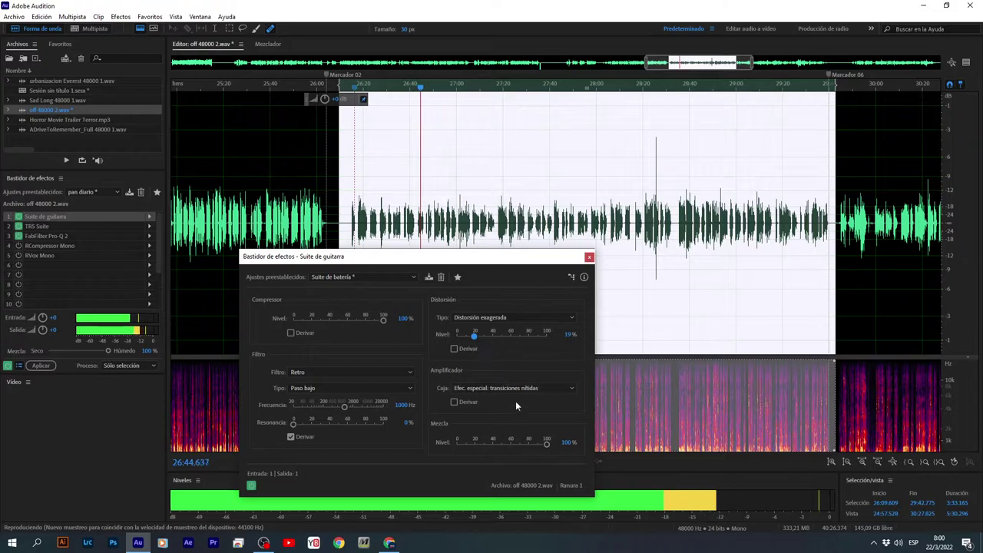
left_click_drag(545, 445, 470, 445)
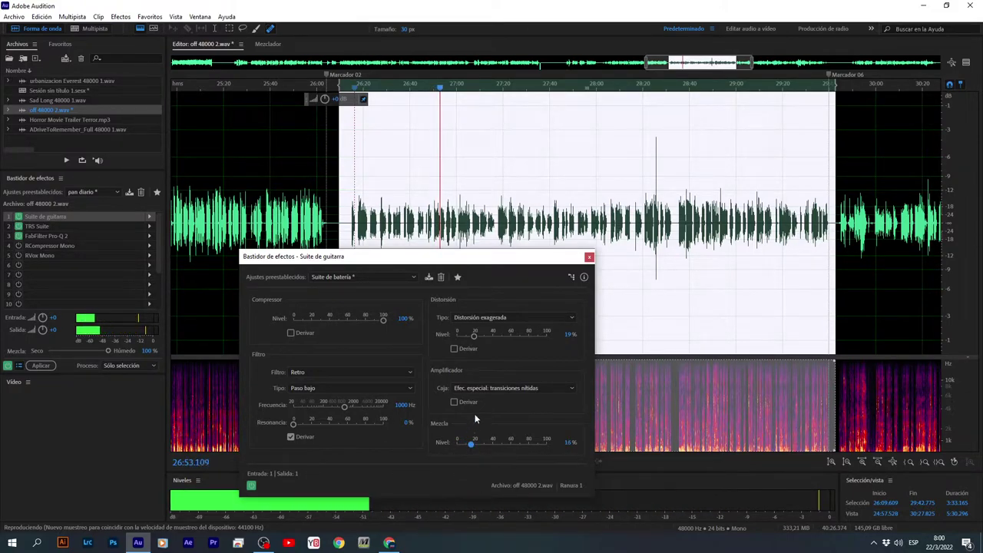
Change the guitar suite's distortion type to Directo suave, with the distortion level at about 13 % and the mix at about 10 %.
left_click(485, 318)
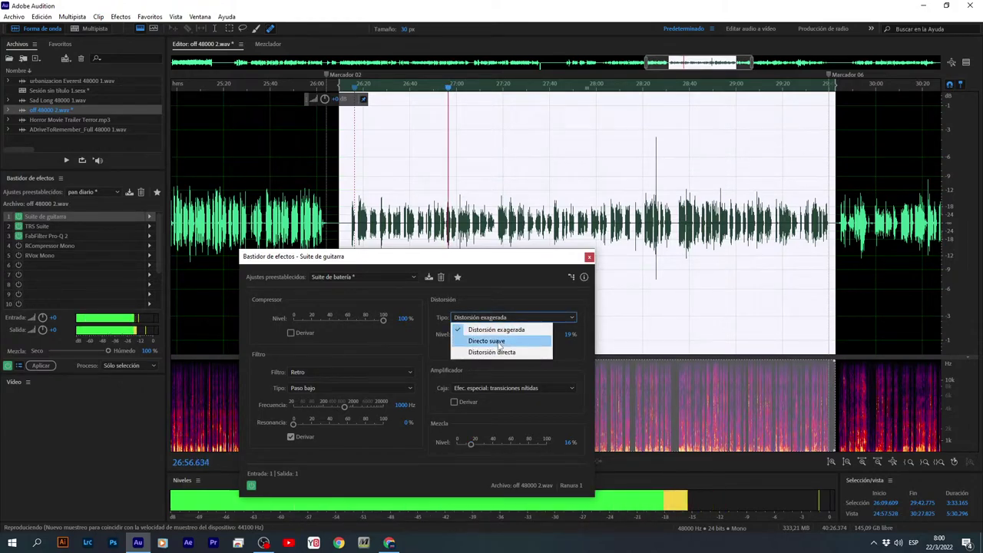
left_click(503, 344)
left_click_drag(474, 336, 494, 345)
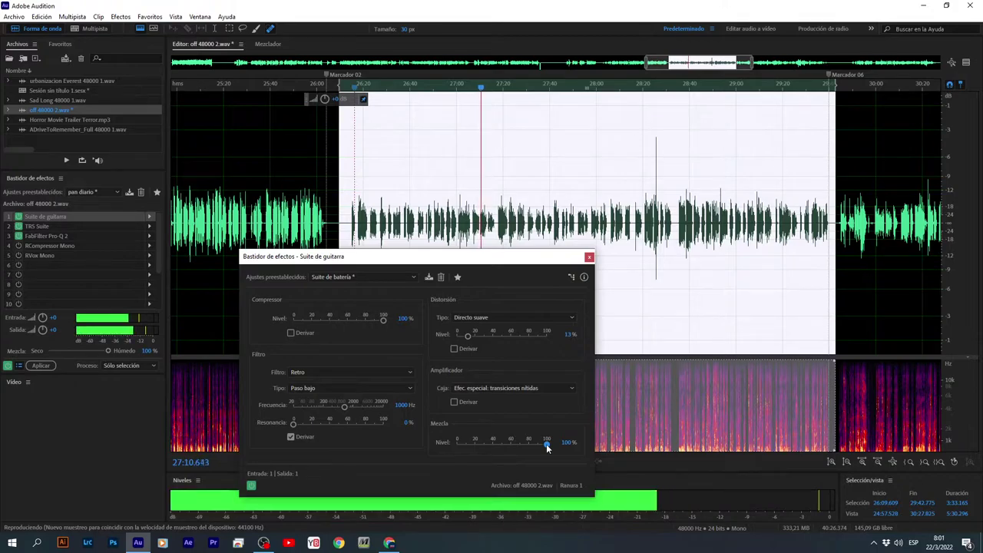
left_click_drag(528, 449, 465, 450)
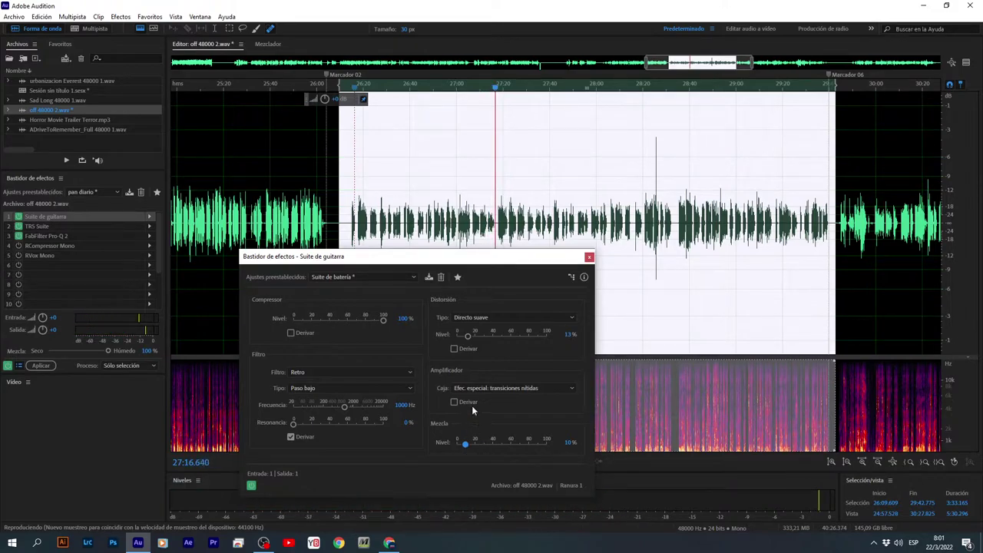
Compare the voice with the guitar suite bypassed and active, and fine-tune it to about 18 % distortion and 10 % mix.
left_click(251, 486)
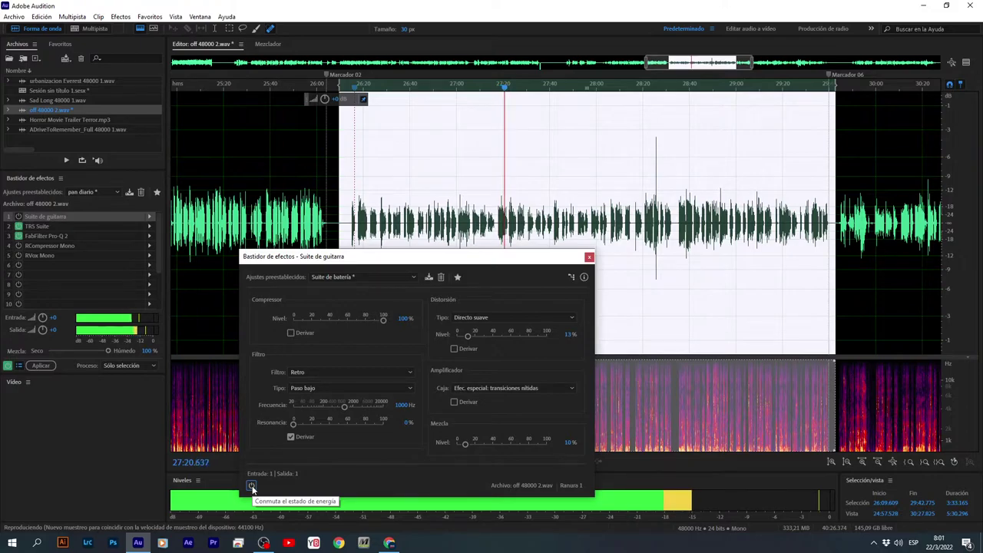
left_click(251, 486)
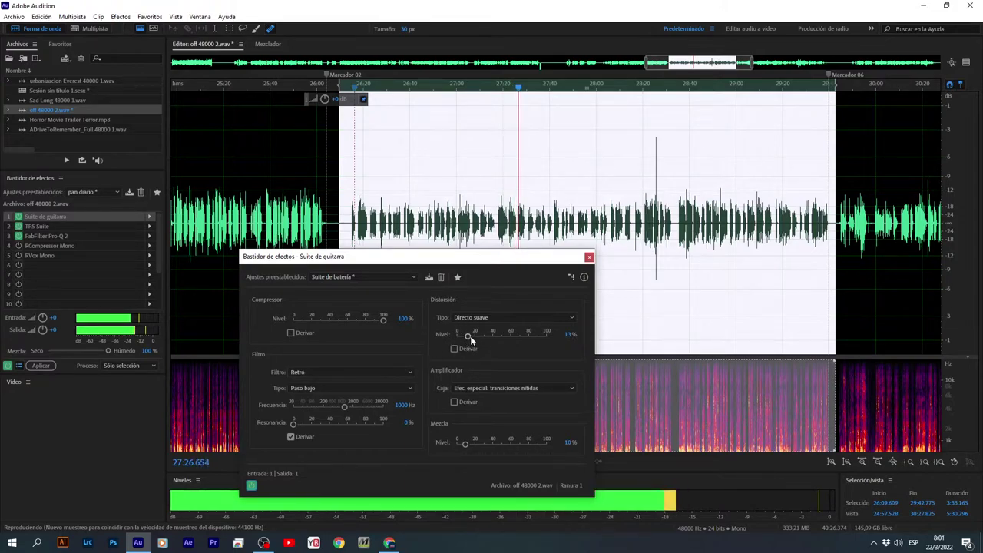
left_click_drag(470, 335, 477, 342)
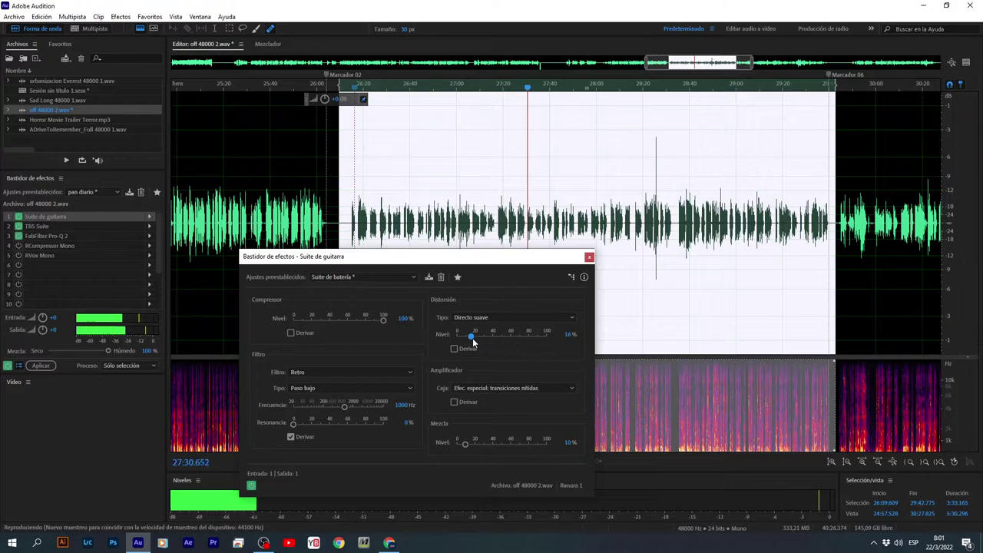
left_click_drag(473, 344, 477, 344)
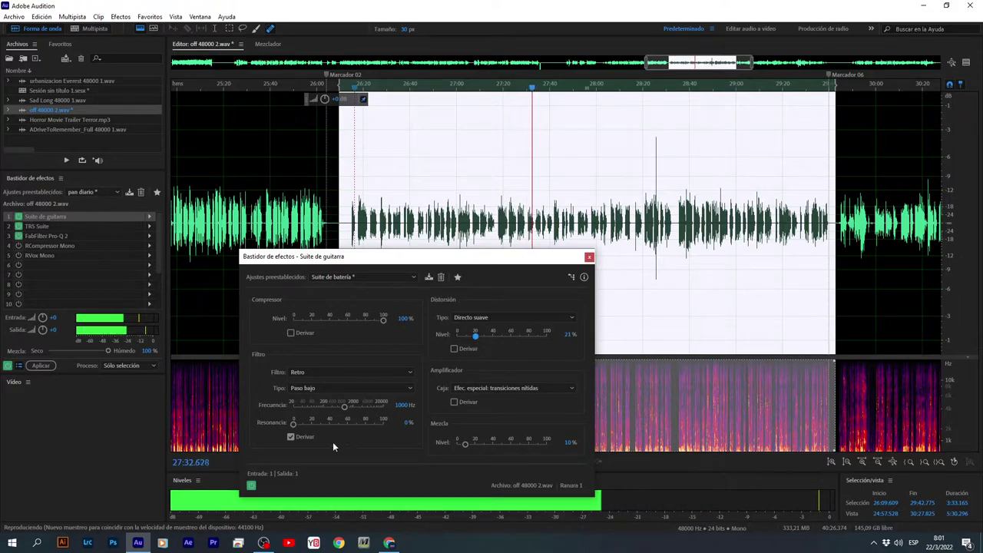
mouse_move(466, 446)
left_mouse_down()
mouse_move(497, 447)
mouse_move(465, 449)
left_mouse_up()
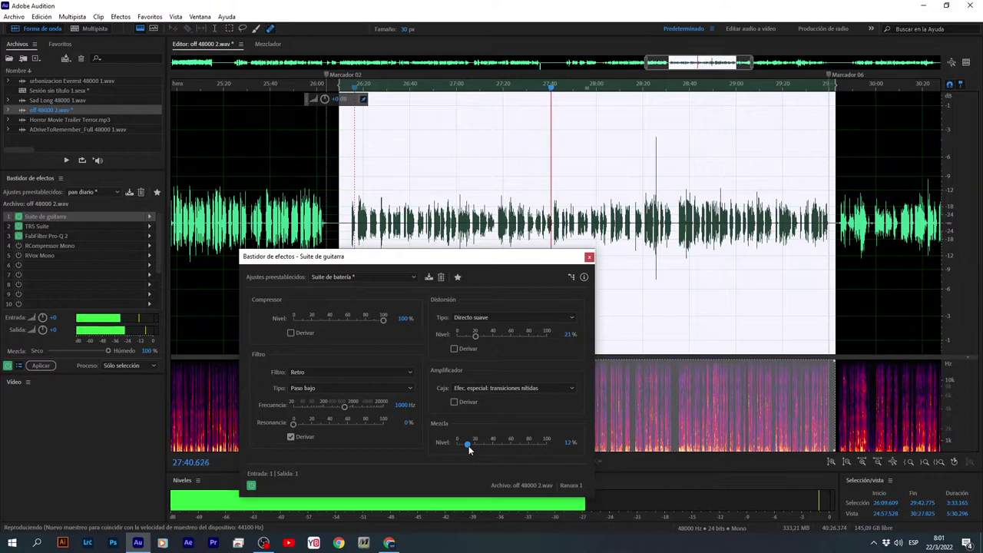
left_click_drag(475, 335, 472, 336)
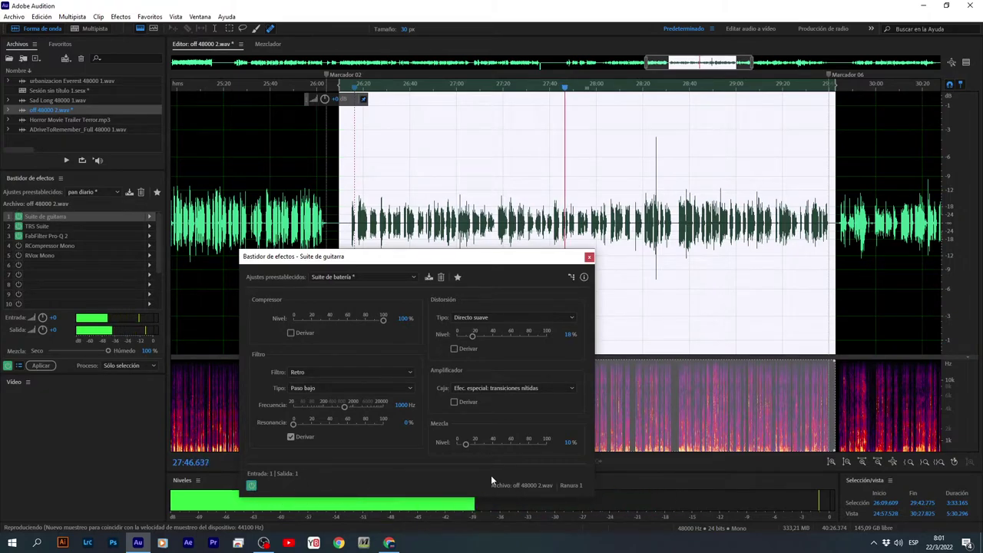
left_click(589, 257)
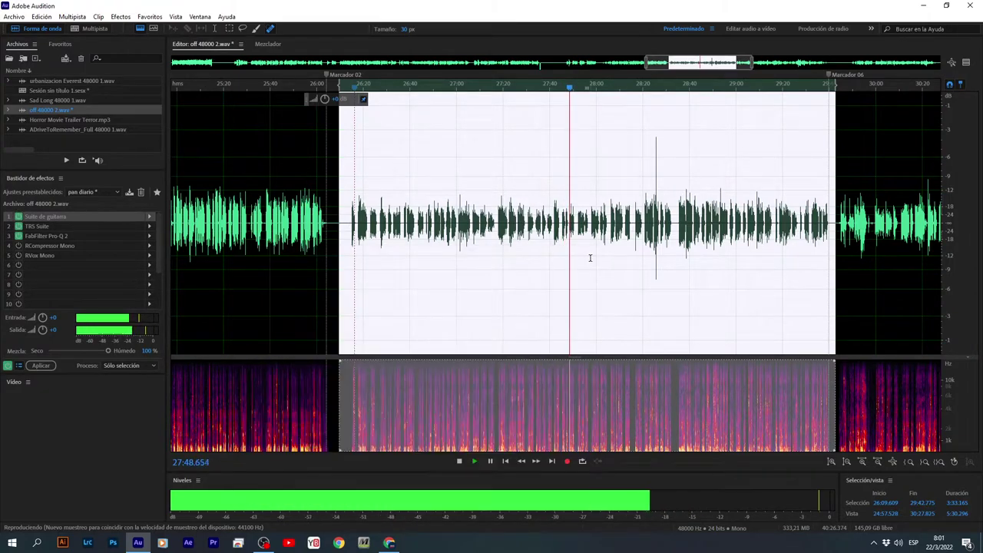
Turn on RCompressor Mono and adjust it during playback to a threshold of about -34.0 and a gain of about 5.7.
left_click(42, 254)
double_click(46, 246)
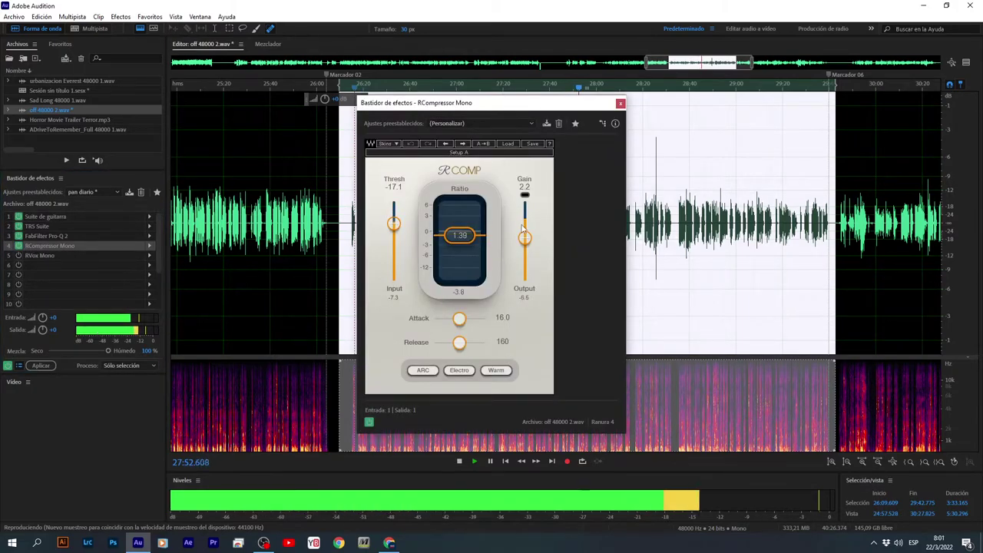
mouse_move(393, 223)
left_mouse_down()
mouse_move(392, 250)
mouse_move(393, 236)
left_mouse_up()
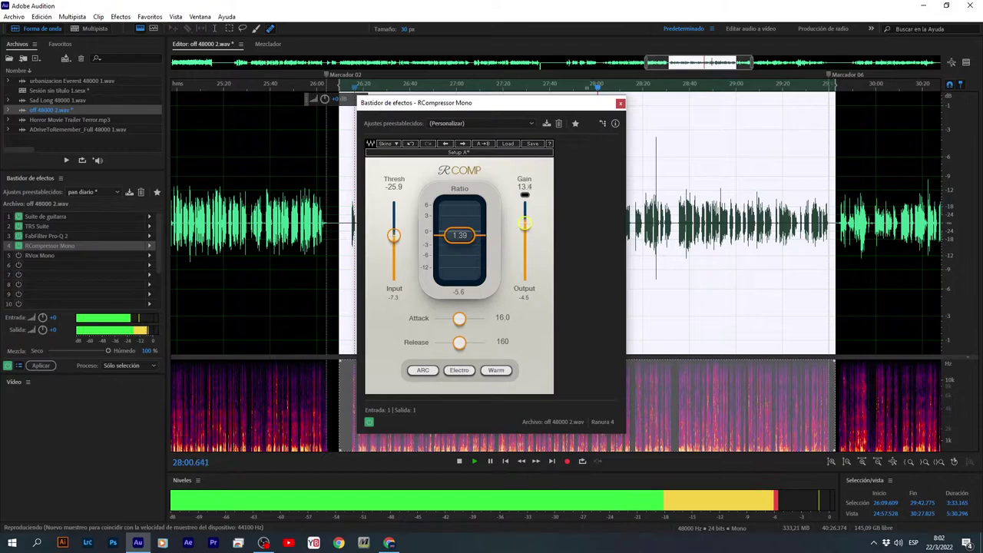
left_click_drag(525, 222, 524, 227)
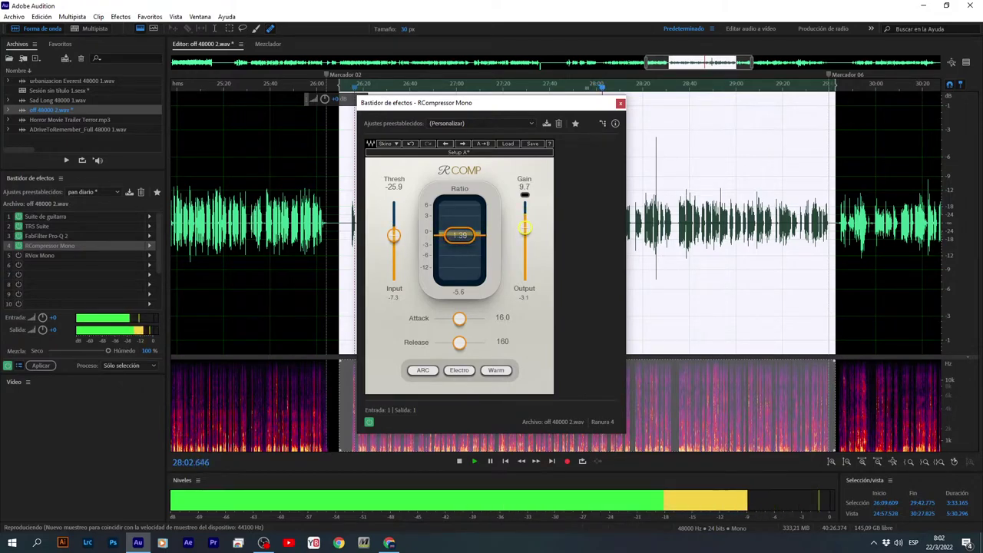
left_click_drag(525, 227, 525, 232)
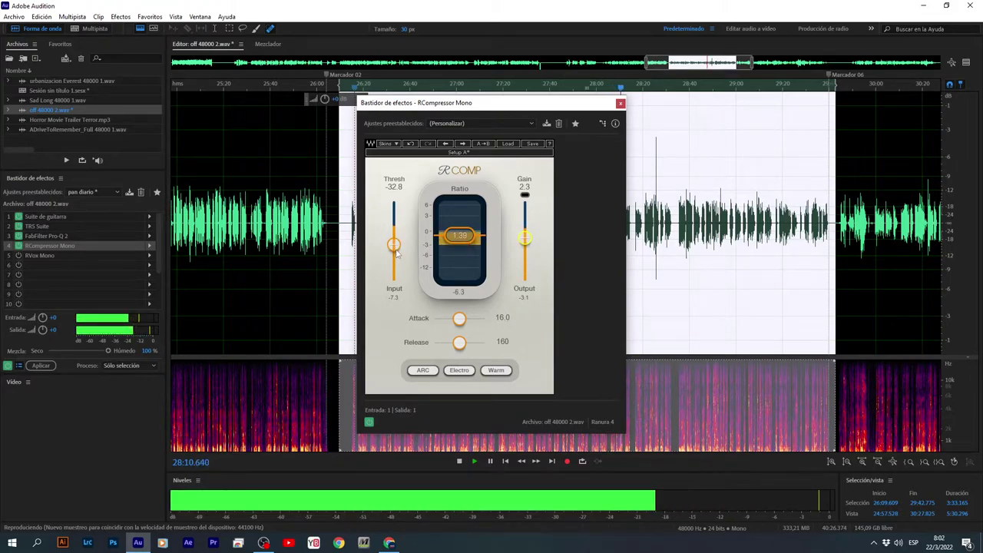
left_click_drag(526, 239, 525, 227)
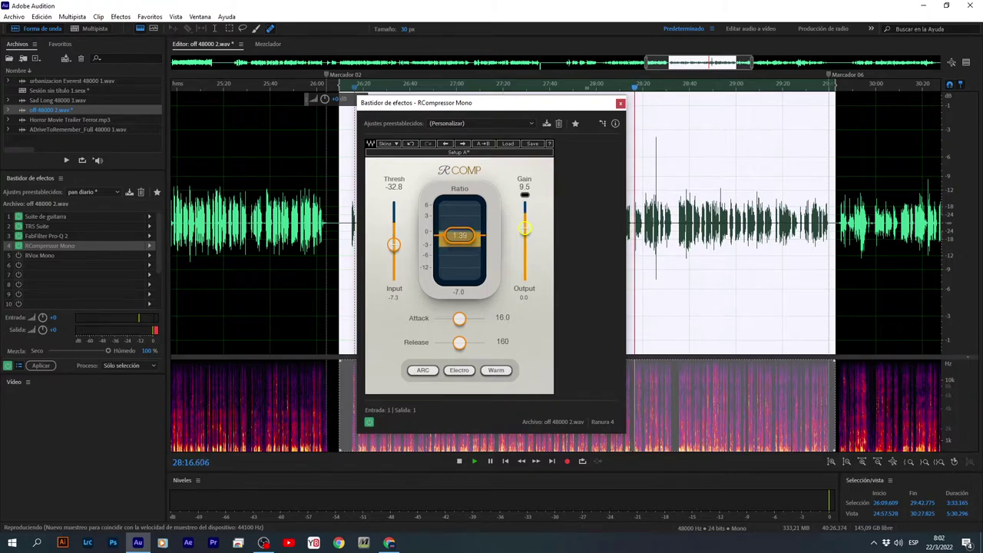
left_click_drag(525, 227, 525, 233)
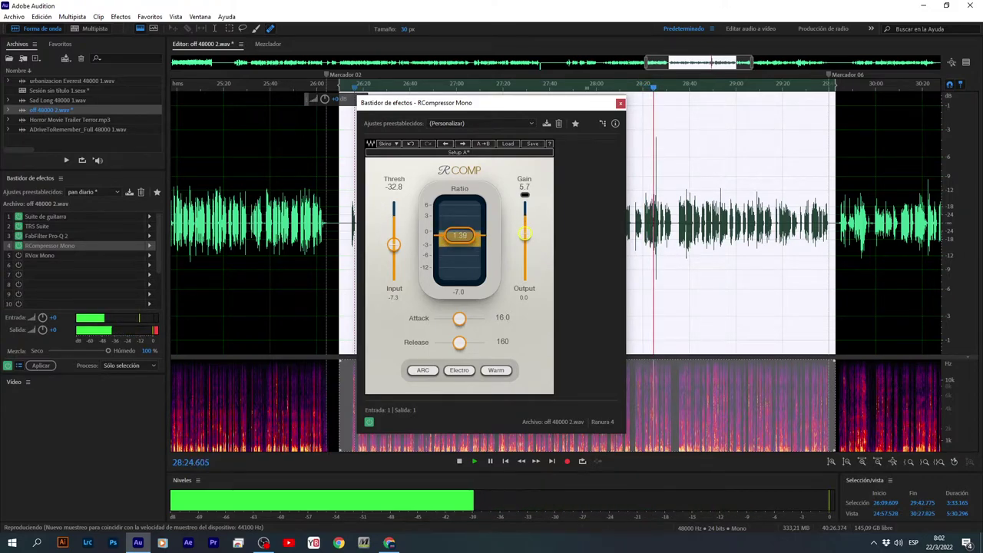
left_click_drag(394, 245, 396, 254)
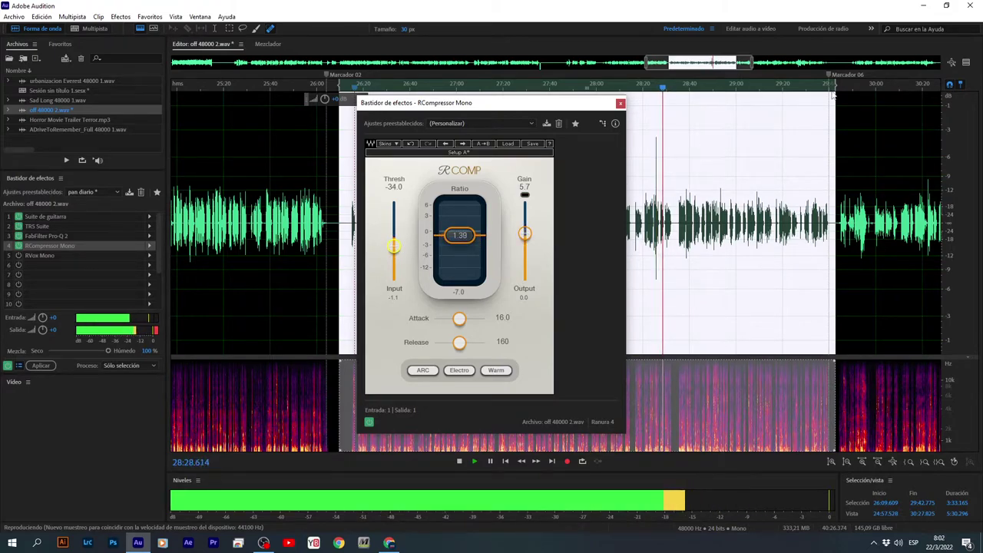
left_click(621, 103)
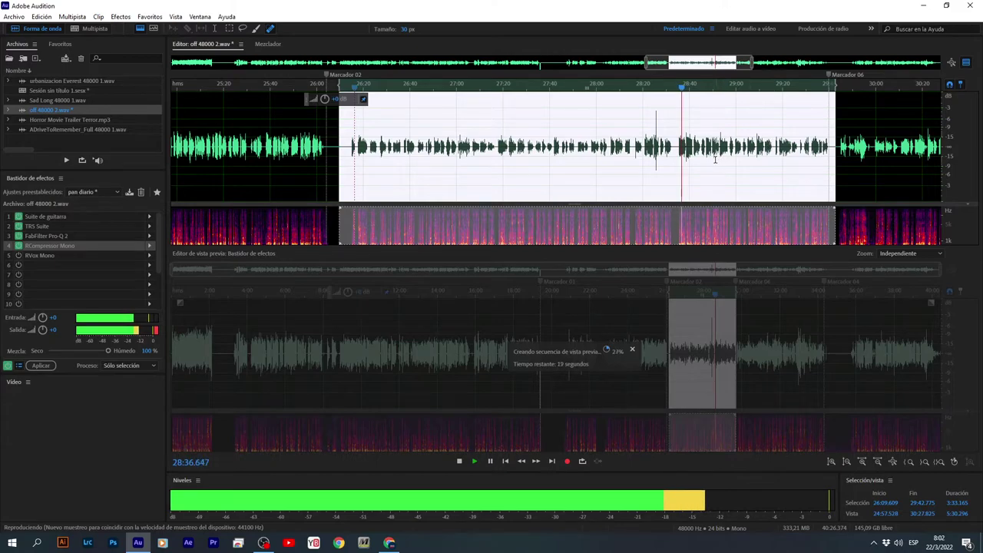
Shorten the selection to about 26:09.6 to 27:17.3 and compare its playback with the whole effects rack off and on.
key("space")
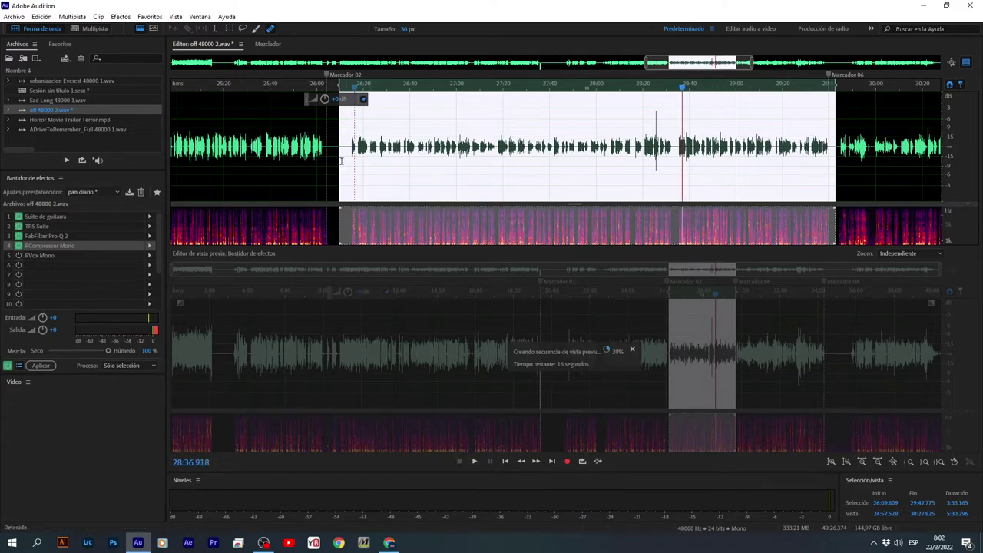
left_click_drag(835, 158, 498, 169)
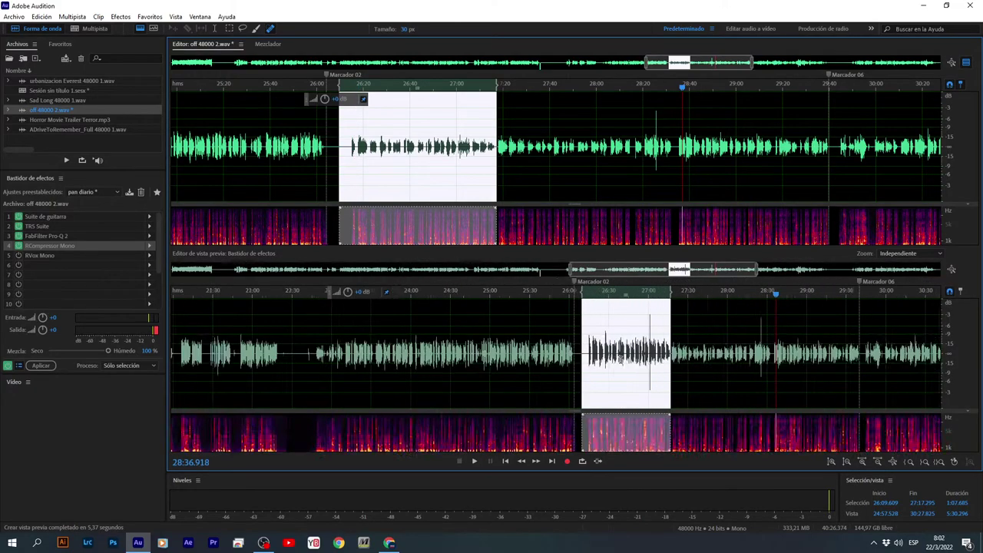
scroll(667, 361, "up", 3)
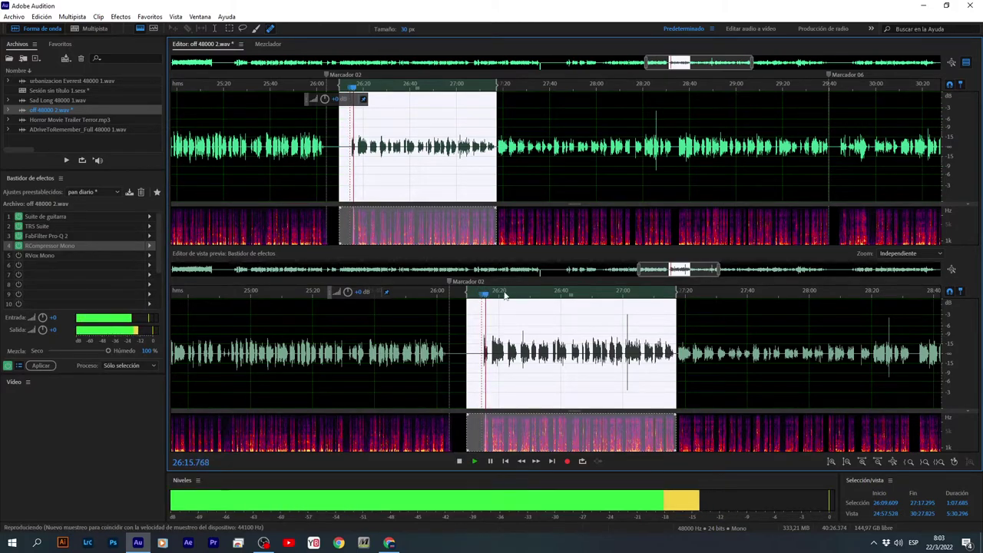
left_click(8, 365)
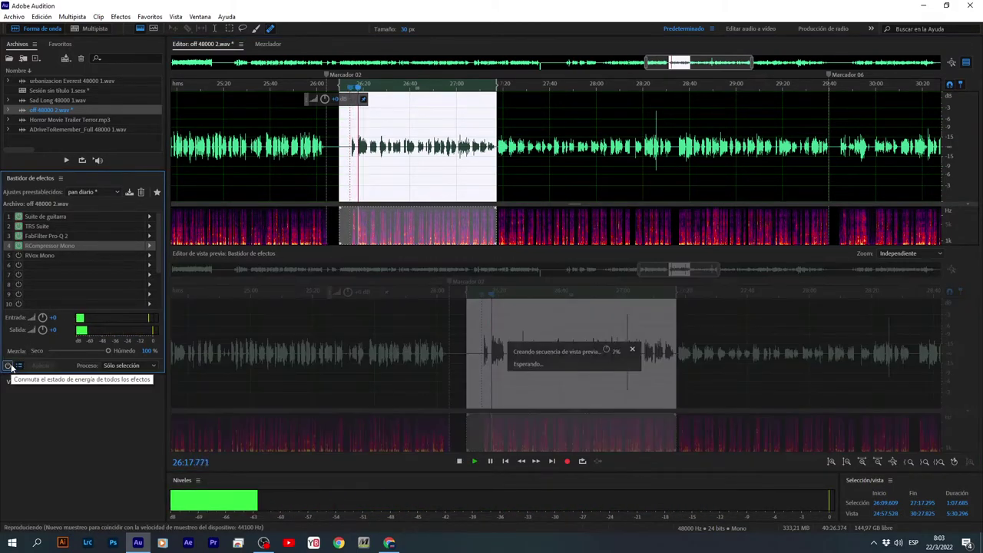
left_click(8, 366)
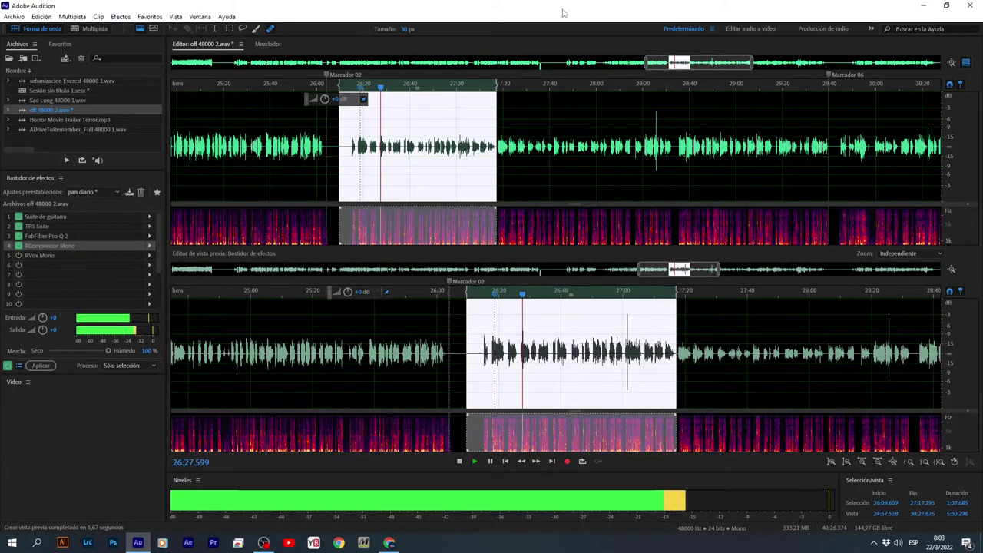
key("space")
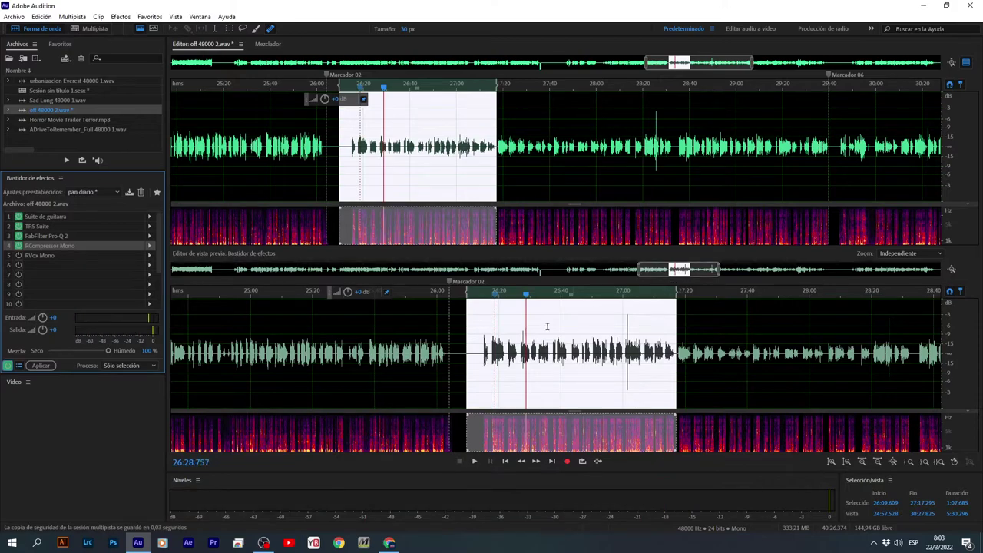
Lower the low-cut band's resonance peak in FabFilter Pro-Q 2, hide the preview editor, and uncover the selected waveform.
double_click(50, 237)
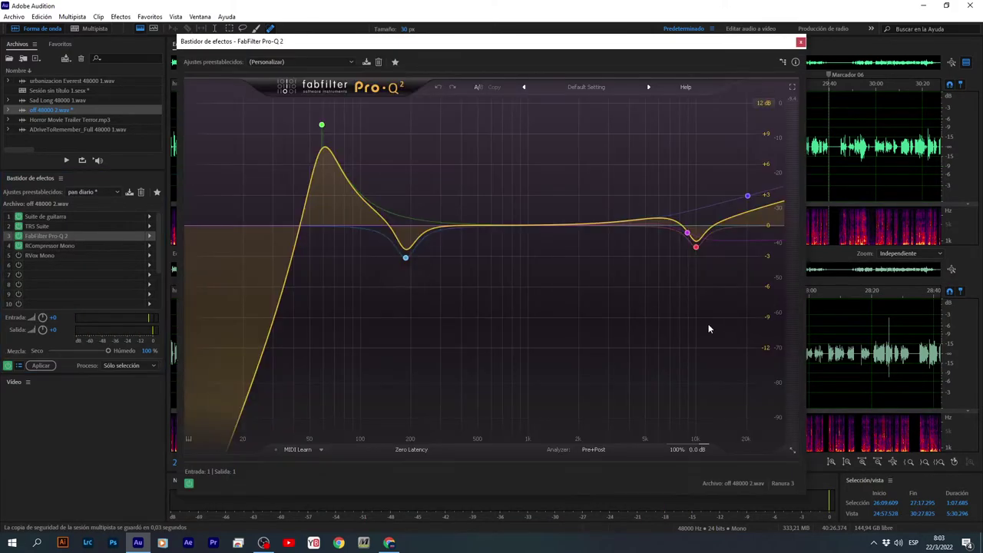
left_click_drag(322, 125, 324, 155)
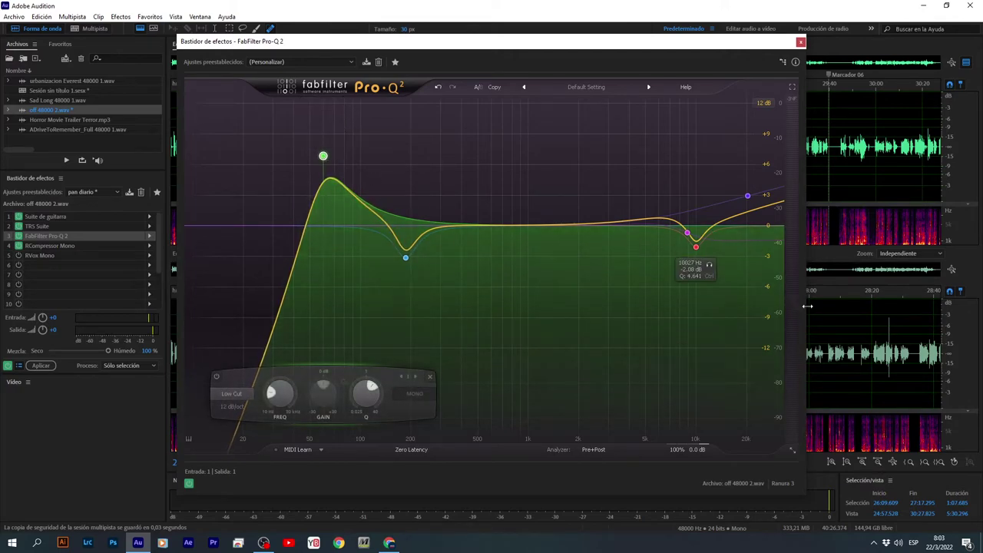
left_click_drag(440, 54, 574, 97)
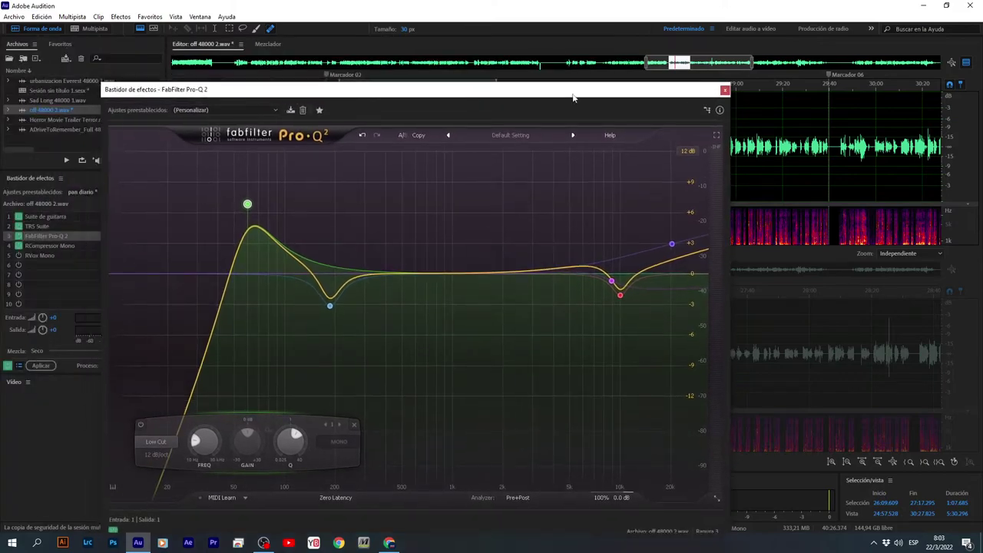
left_click(966, 63)
left_click_drag(504, 90, 655, 212)
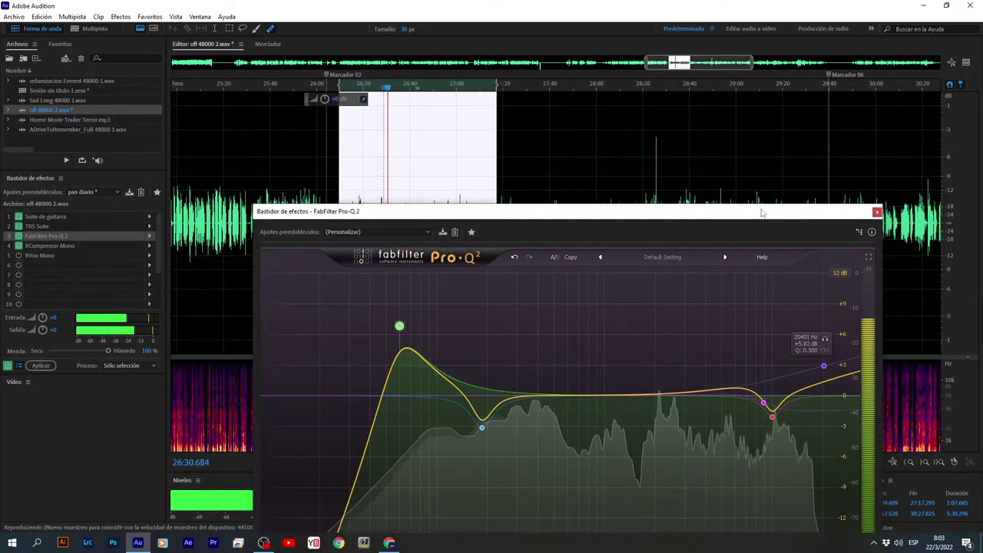
Uncover the whole FabFilter Pro-Q 2 curve, pull one high shelf down to about 5 kHz and set the other to about 7843 Hz, +2.32 dB.
left_click_drag(763, 213, 582, 98)
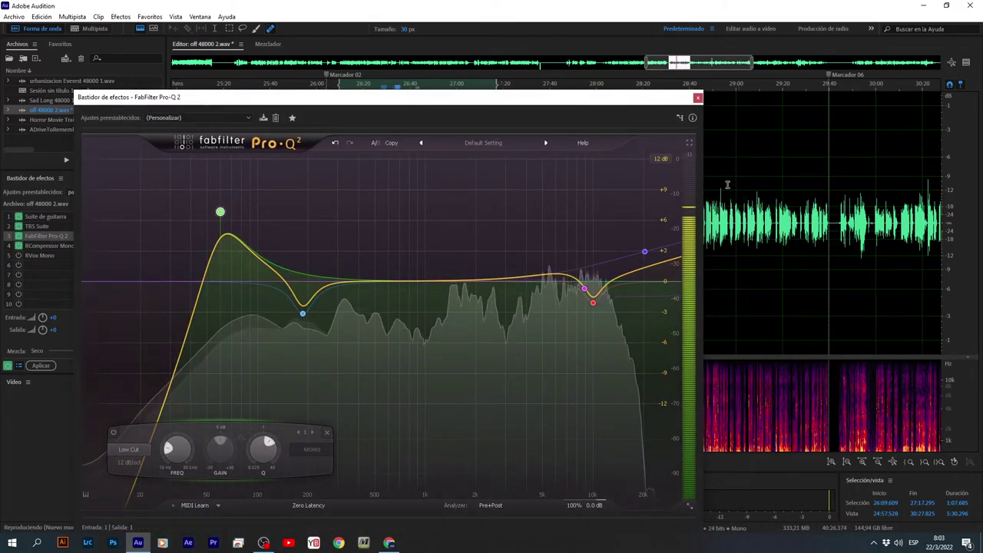
mouse_move(591, 305)
left_click_drag(645, 252, 544, 298)
mouse_move(586, 291)
left_click_drag(572, 260, 574, 269)
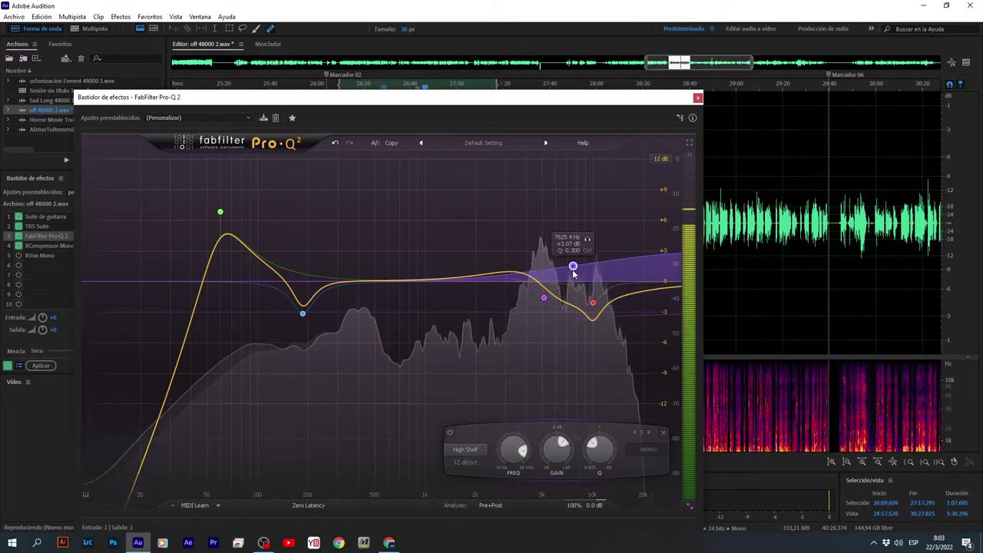
Boost the narrow bell band to about +1.78 dB at 10241 Hz and raise the high shelf near 5 kHz to just under 0 dB.
left_click(593, 302)
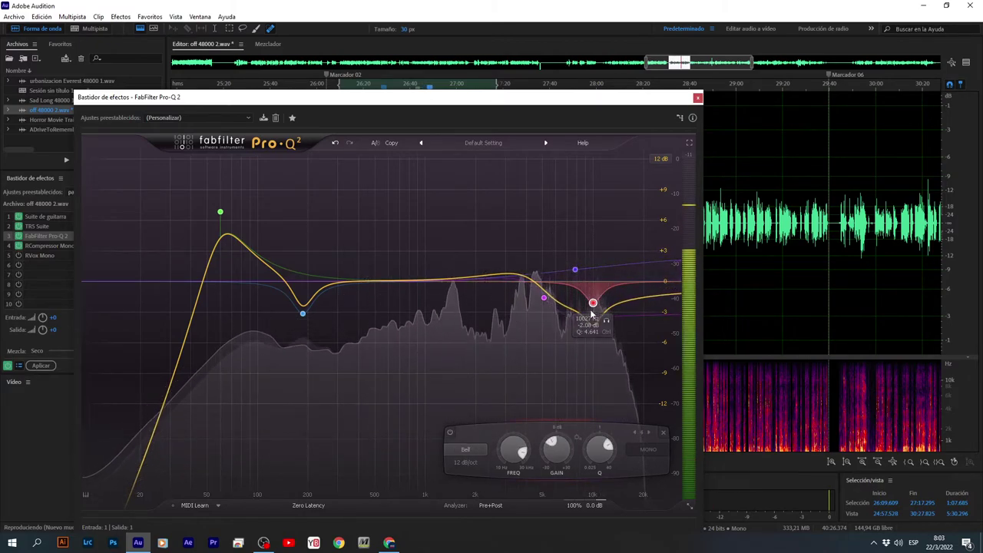
mouse_move(593, 303)
left_mouse_down()
mouse_move(604, 222)
mouse_move(634, 215)
mouse_move(598, 202)
mouse_move(597, 268)
left_mouse_up()
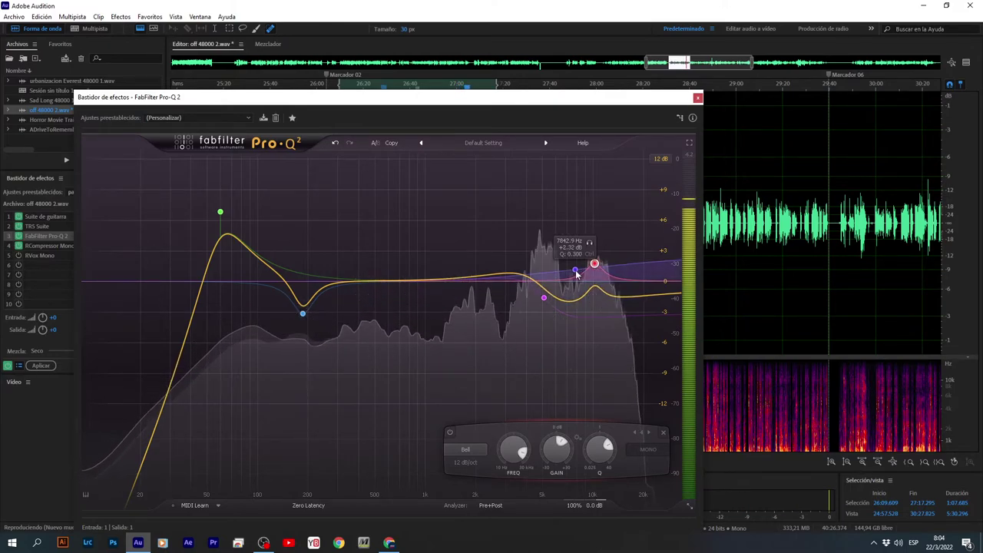
left_click_drag(544, 297, 543, 278)
left_click_drag(535, 258, 542, 272)
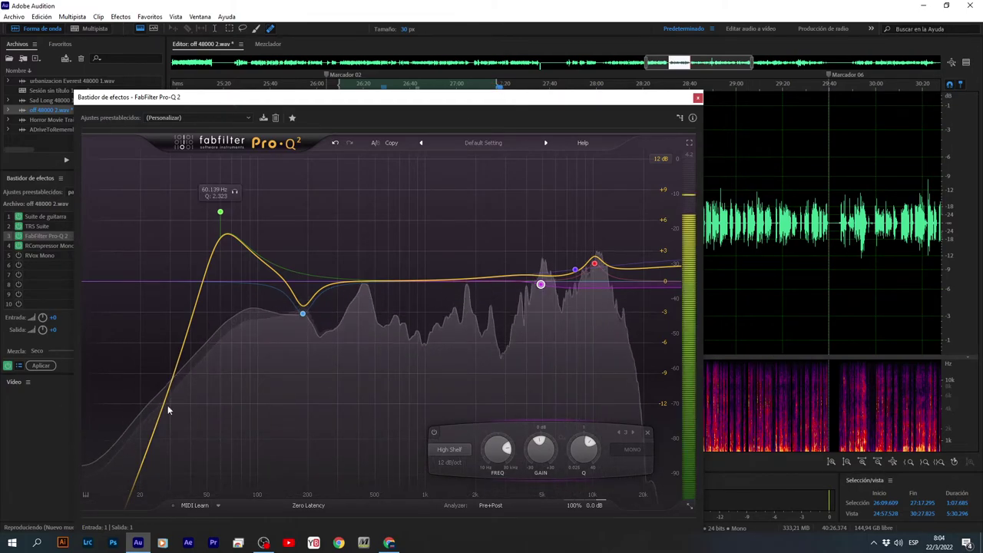
Close the FabFilter Pro-Q 2 window and select the narration from about 26:04.0 at Marcador 02 to 29:43.0.
left_click_drag(546, 100, 620, 107)
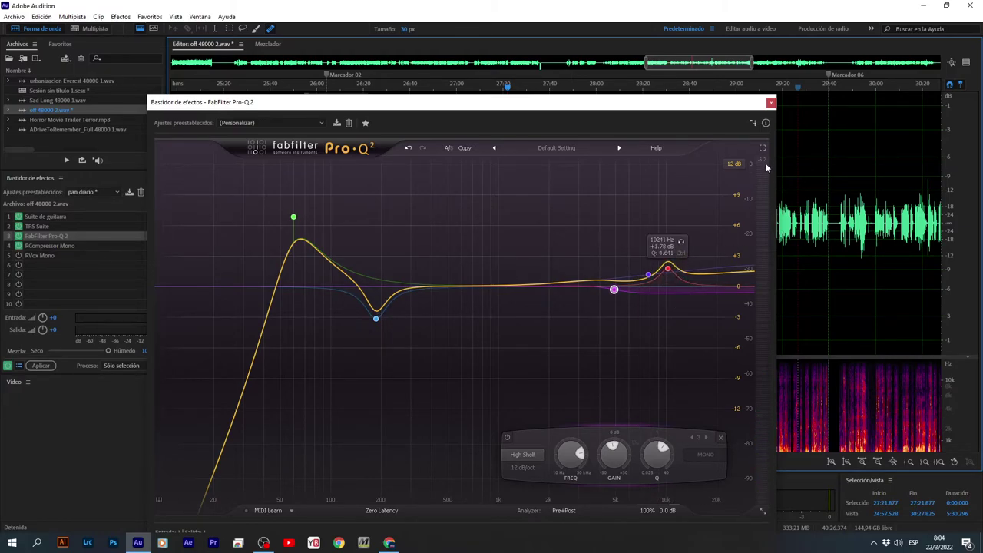
left_click(772, 104)
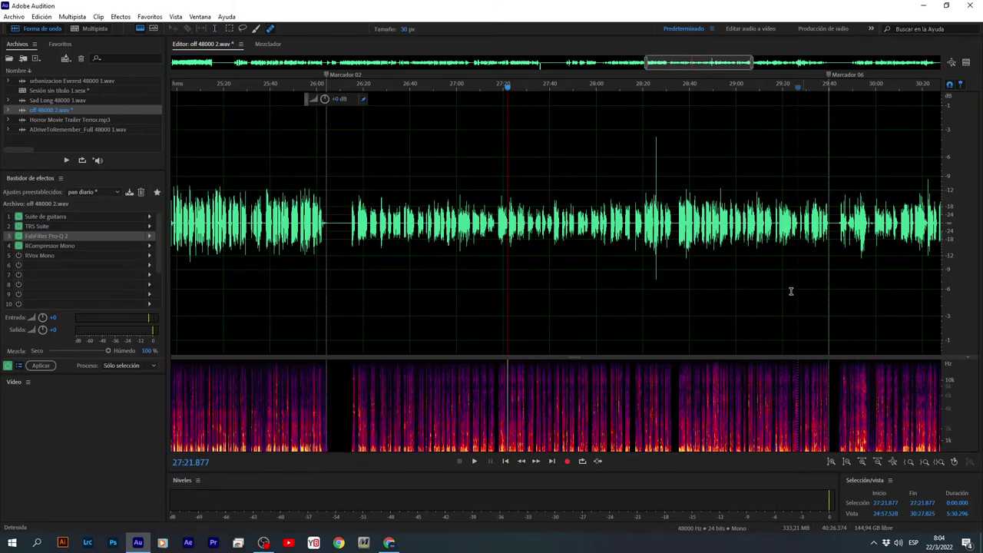
left_click_drag(835, 236, 340, 299)
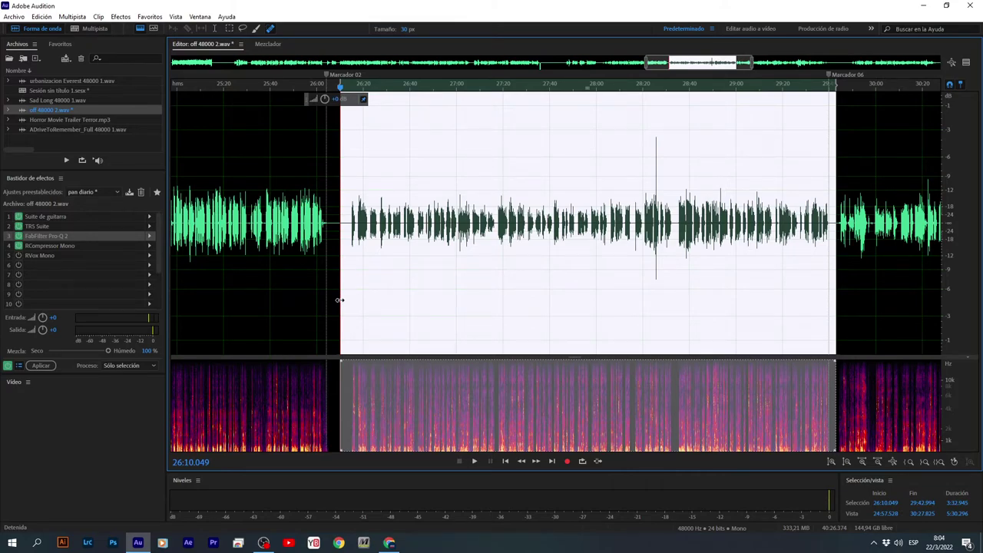
left_click_drag(340, 299, 329, 310)
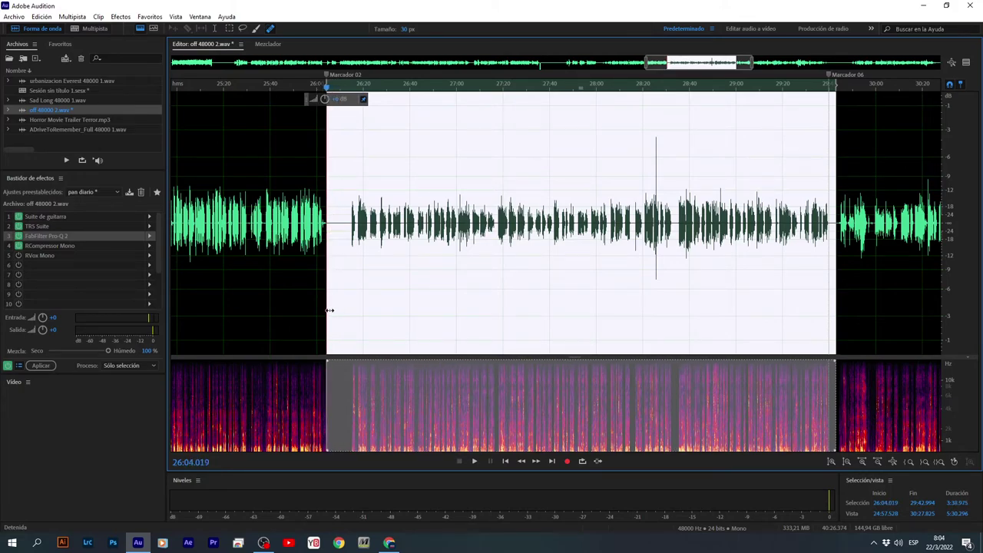
Save the current effects rack as a preset named Narracion terror.
left_click(129, 193)
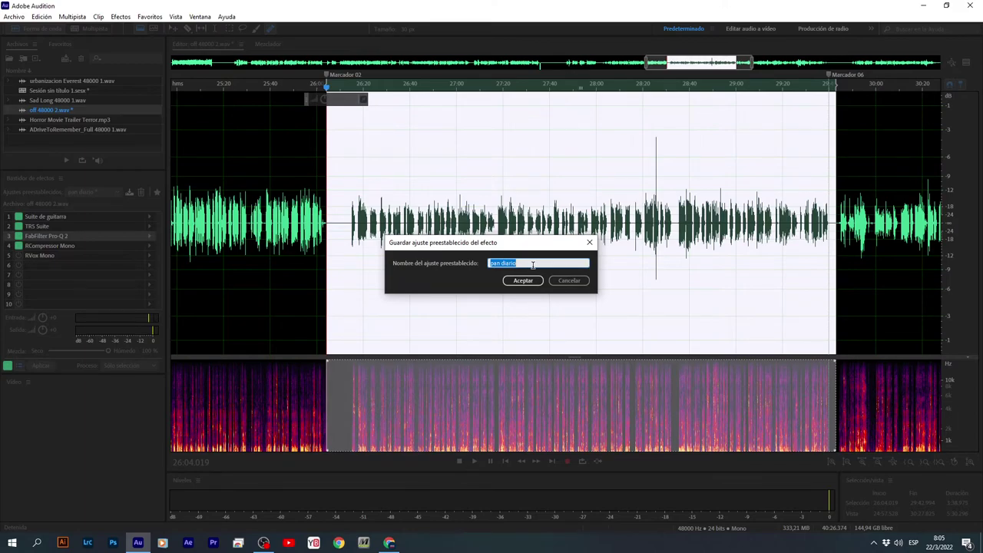
type("nARRA")
key("BackSpace")
key("BackSpace")
key("BackSpace")
key("BackSpace")
key("BackSpace")
type("Narra")
type("cion")
type(" ten")
type("o")
type("r")
left_click(529, 282)
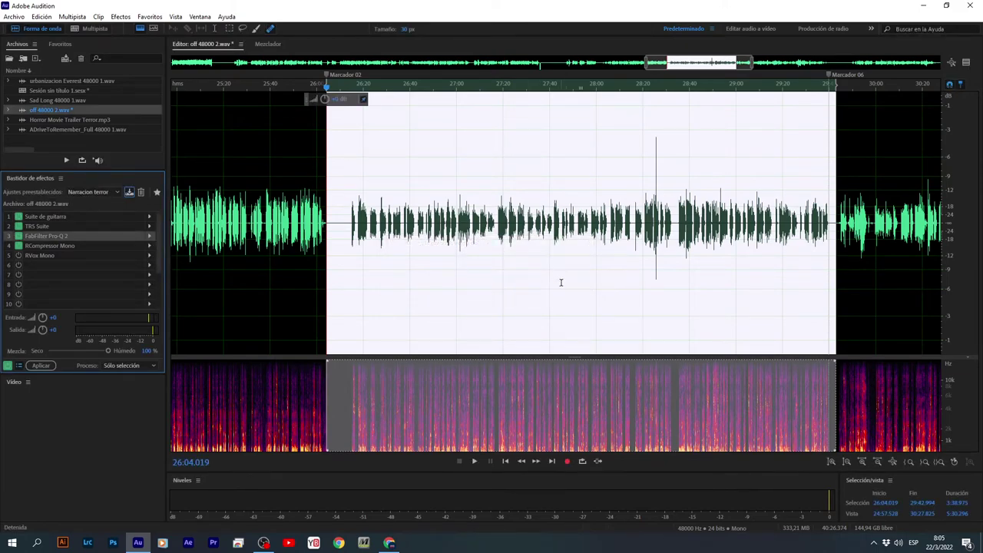
Apply the effects rack to the selected narration.
left_click(36, 365)
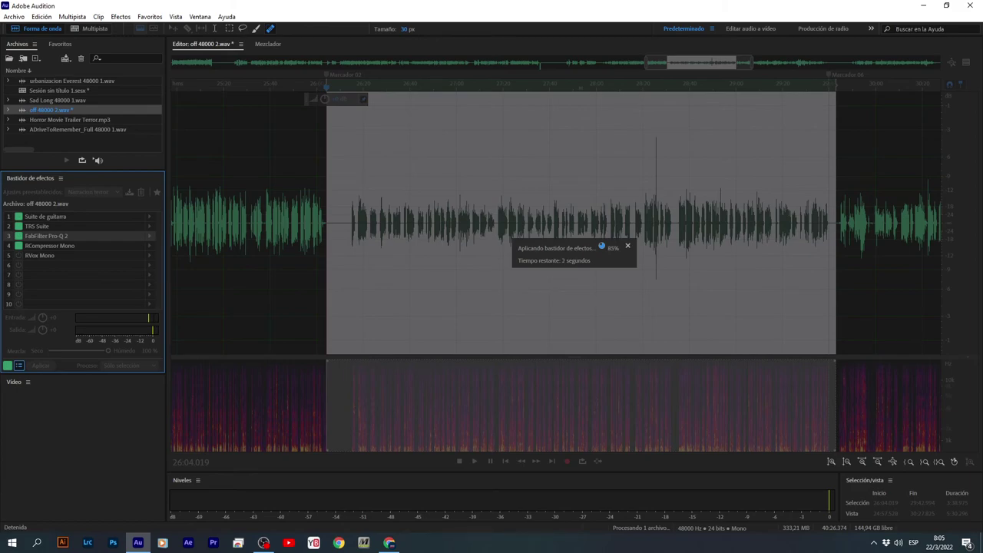
left_click(263, 542)
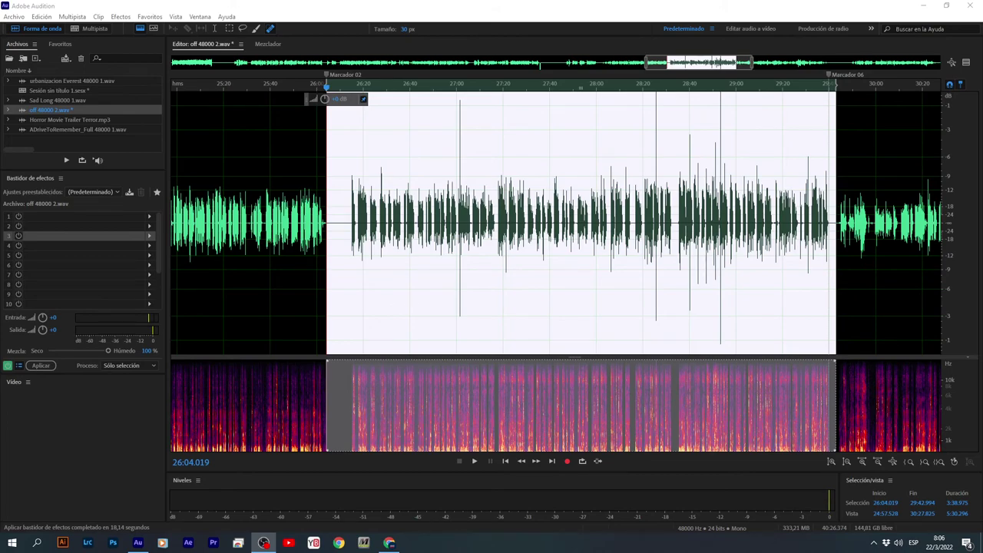
left_click(471, 48)
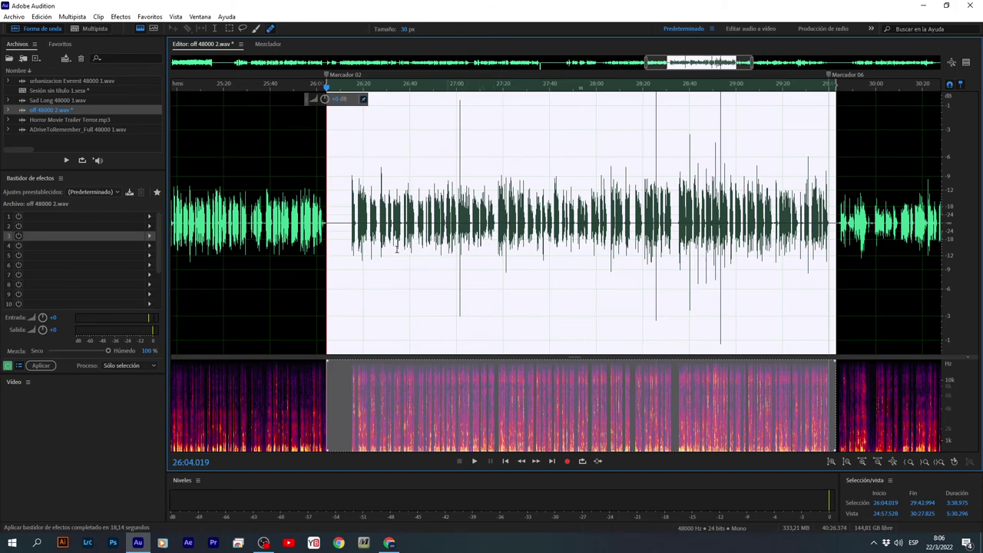
Undo the applied effects rack to compare the waveform without it, and redo the application.
key("ctrl+z")
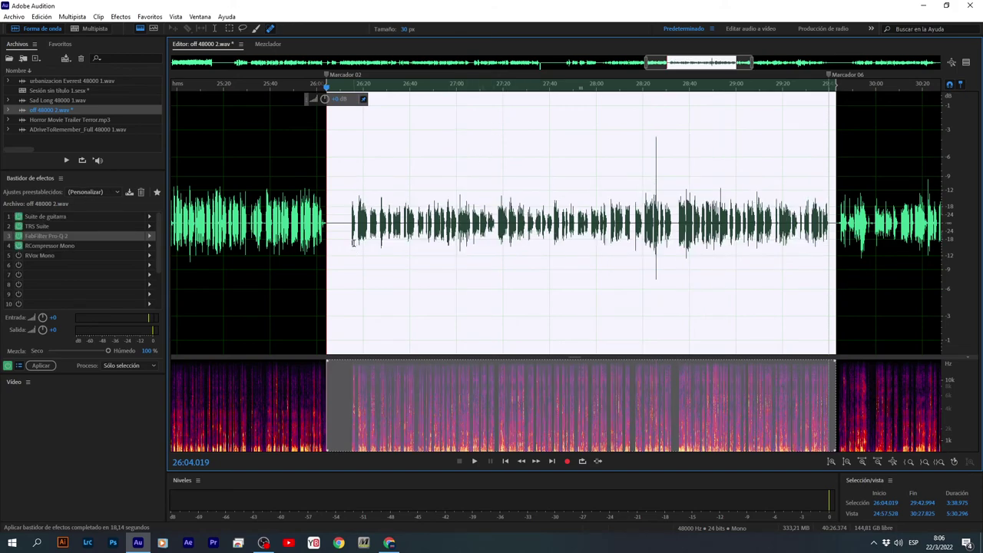
left_click(71, 17)
mouse_move(42, 17)
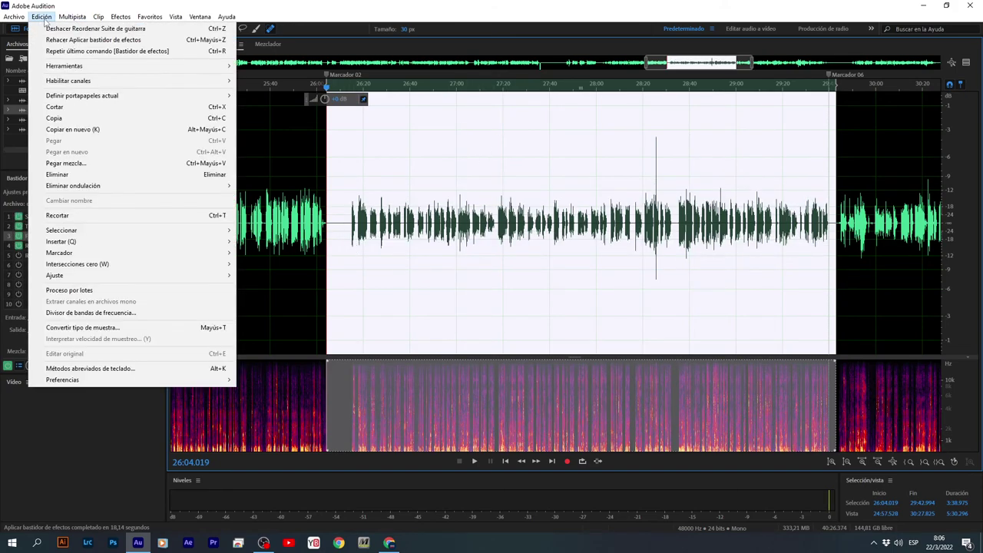
left_click(118, 40)
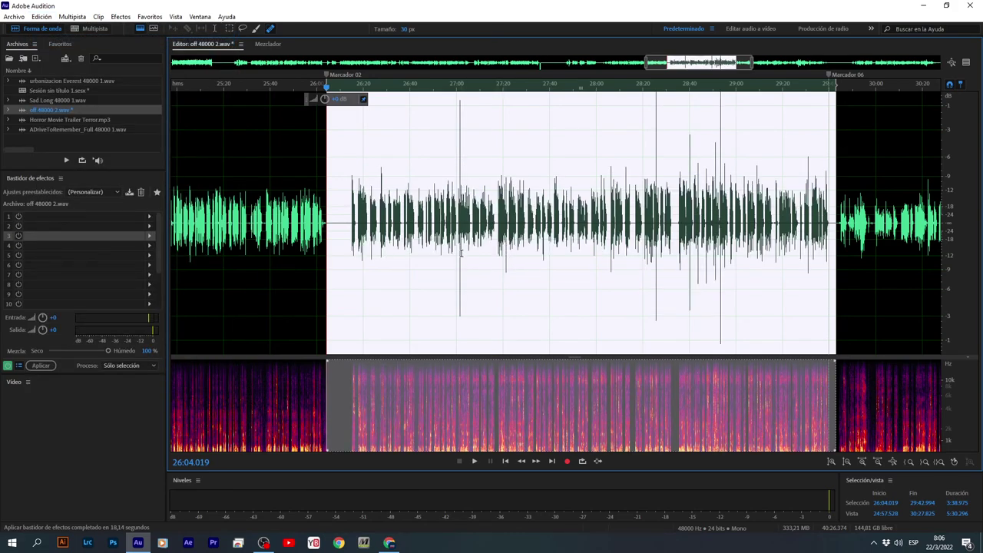